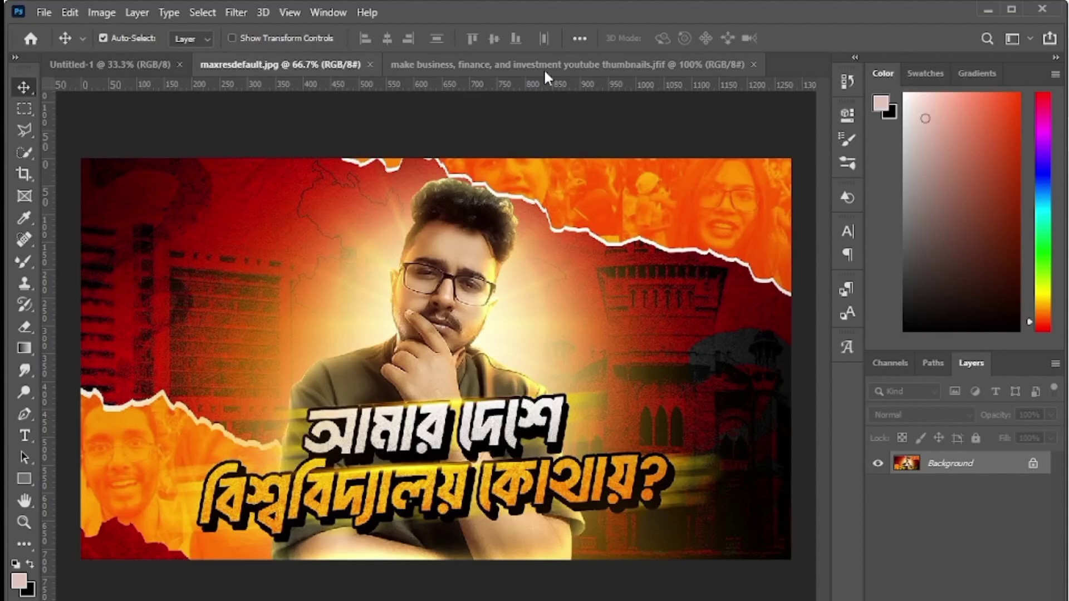
- Review the Wall Street and Bengali-headline reference thumbnails, then return to the blank black Untitled-1 canvas
click(541, 69)
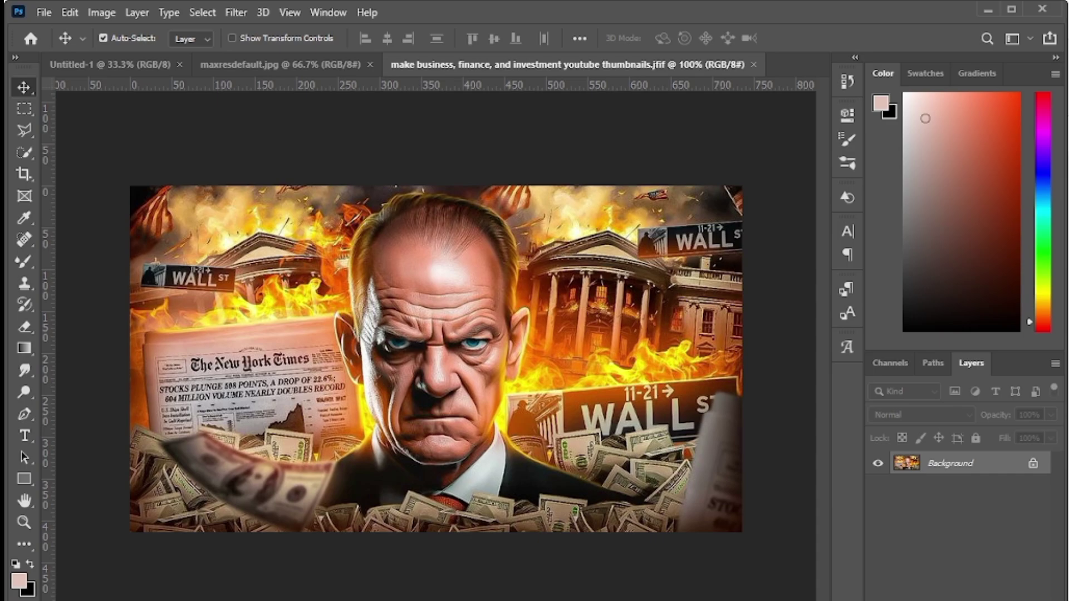
click(273, 64)
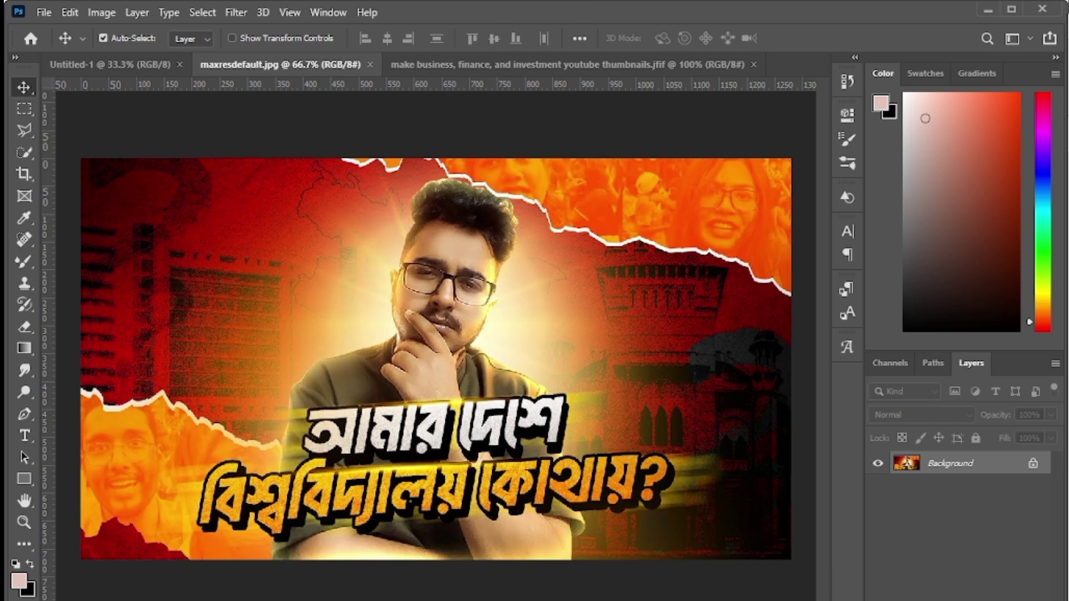
click(127, 61)
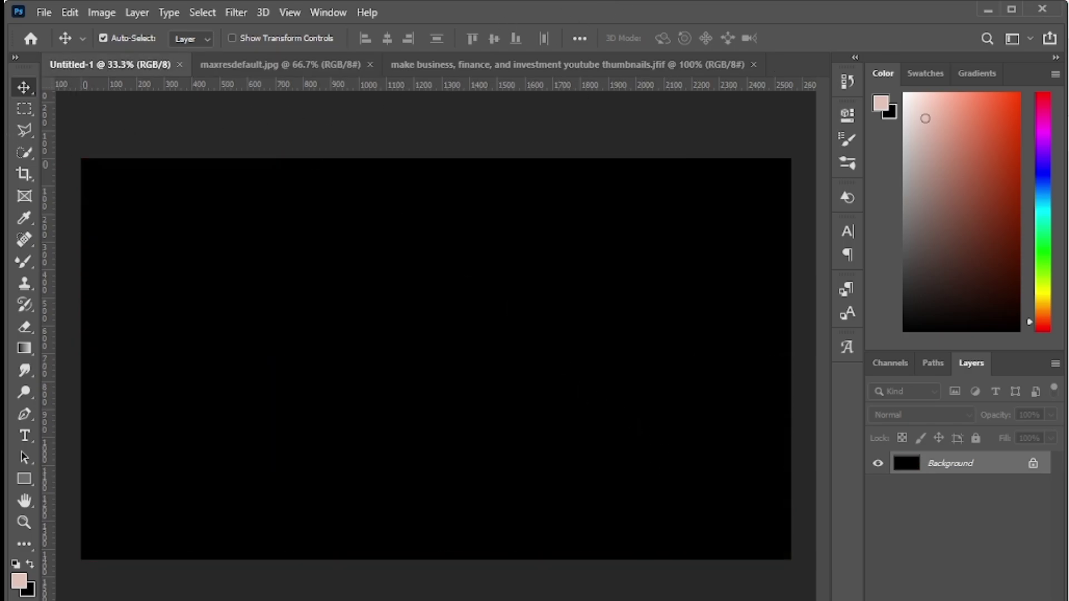
- Minimize Photoshop and select the red-brick university building photo f69ee144237443.580cb7e4bb27d in Downloads
click(988, 10)
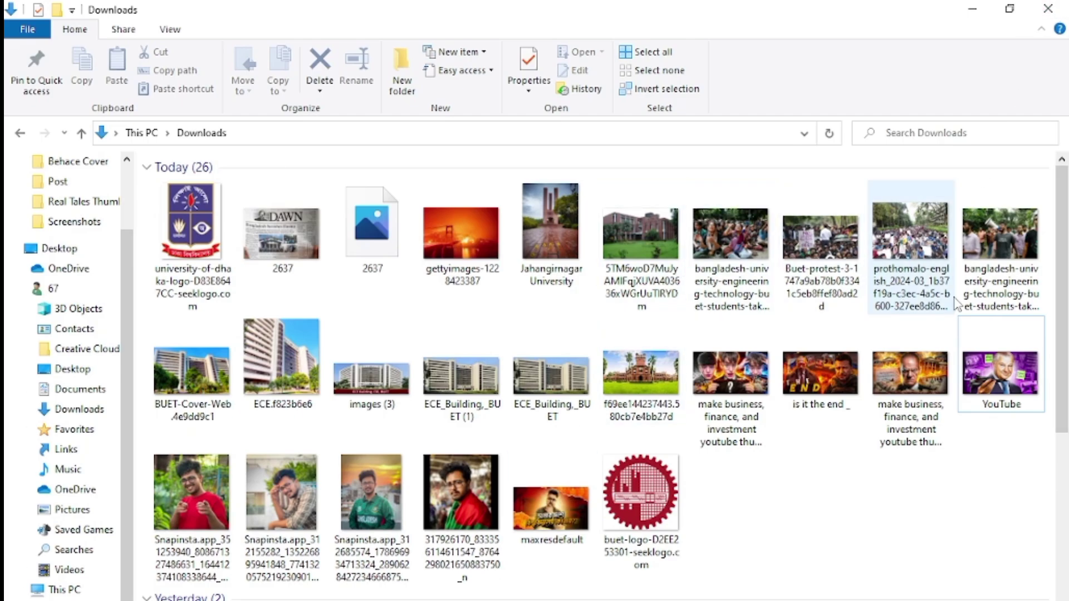
click(462, 244)
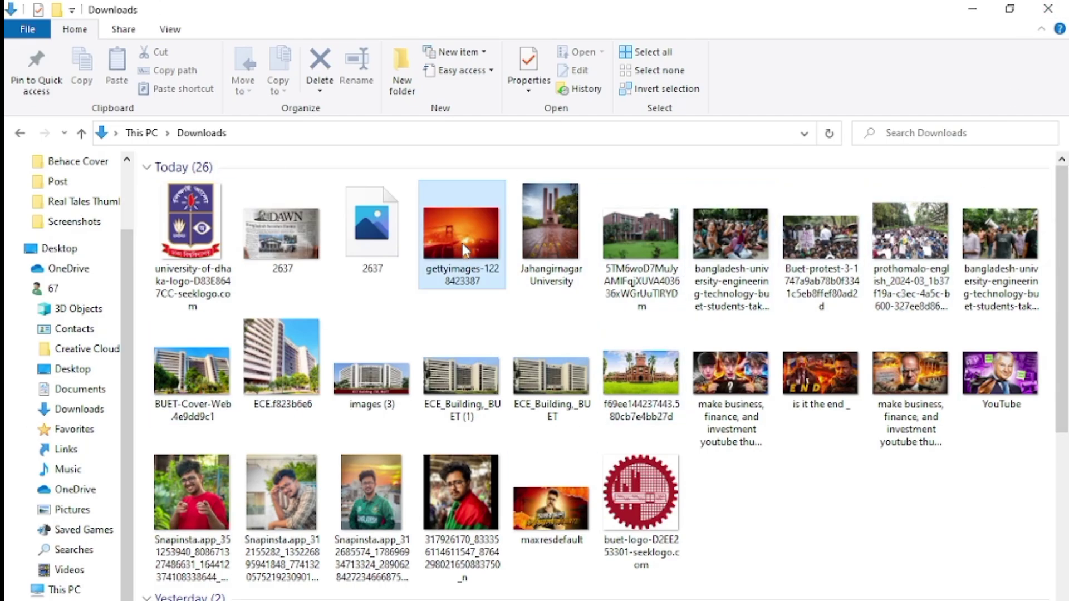
click(637, 242)
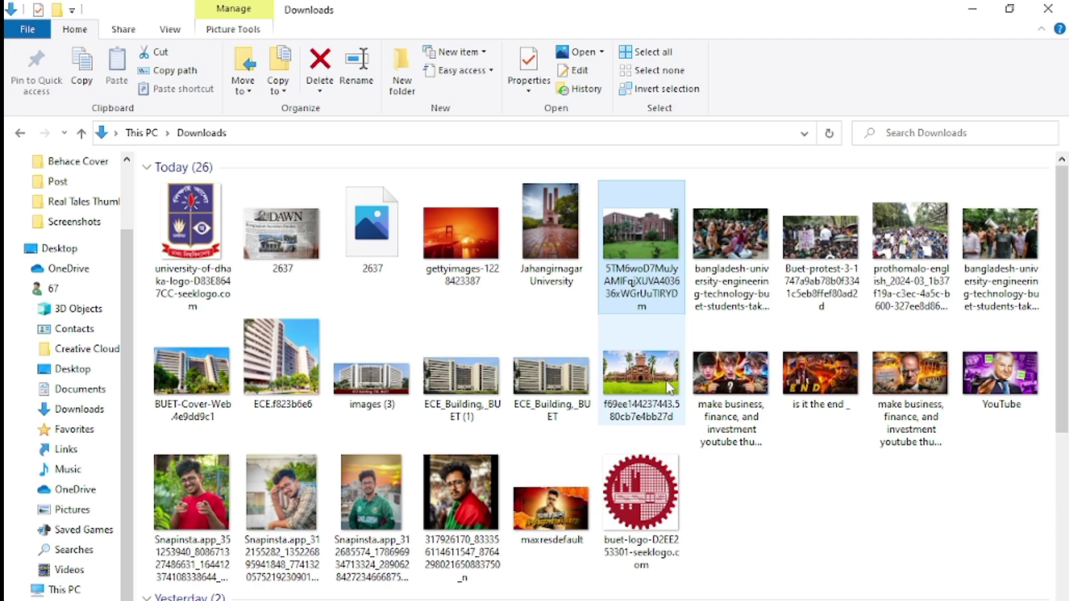
click(660, 374)
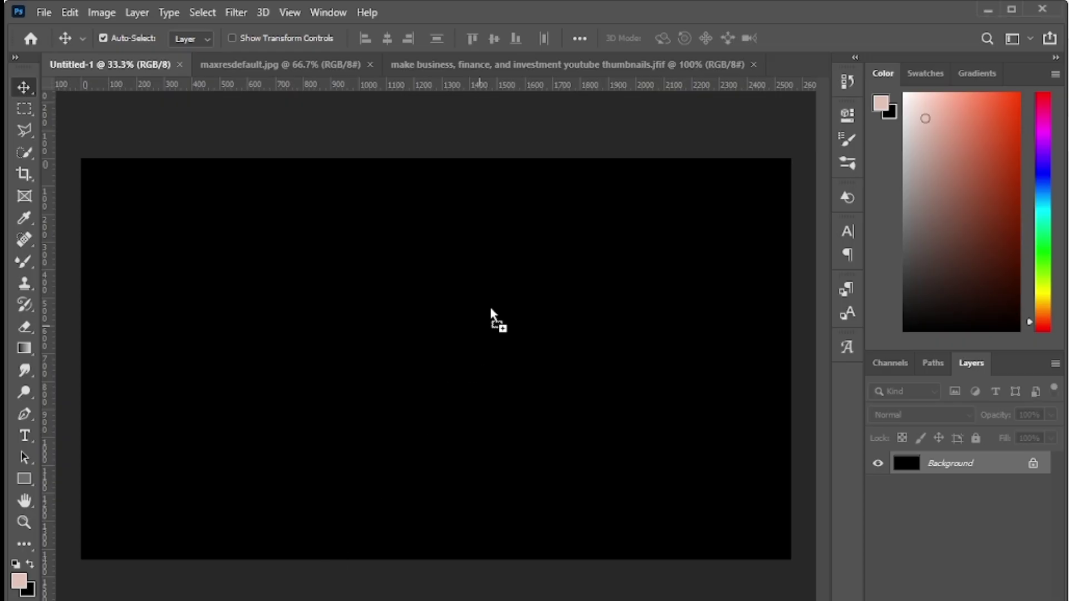
- Place the red-brick building photo on the black canvas, scale it to fill, and open its contents
drag(492, 317, 490, 312)
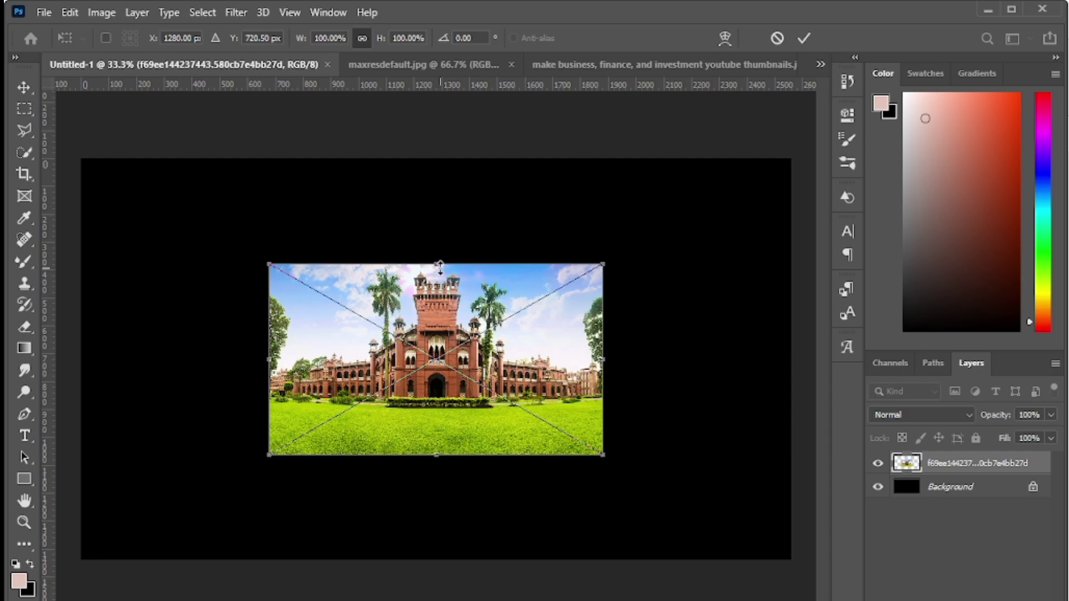
drag(440, 268, 439, 162)
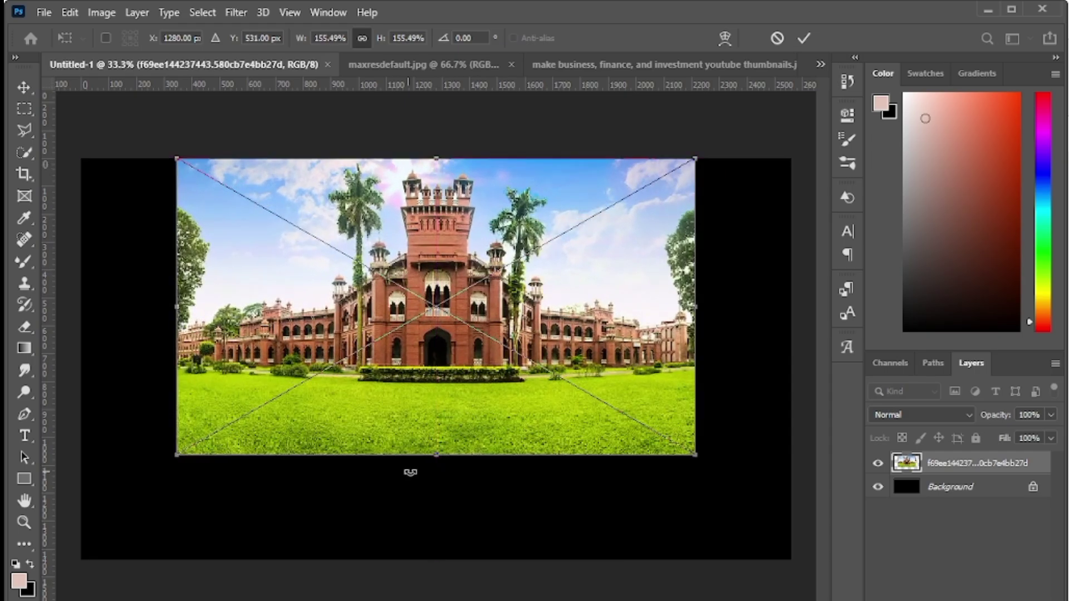
drag(435, 461, 436, 600)
drag(445, 439, 487, 425)
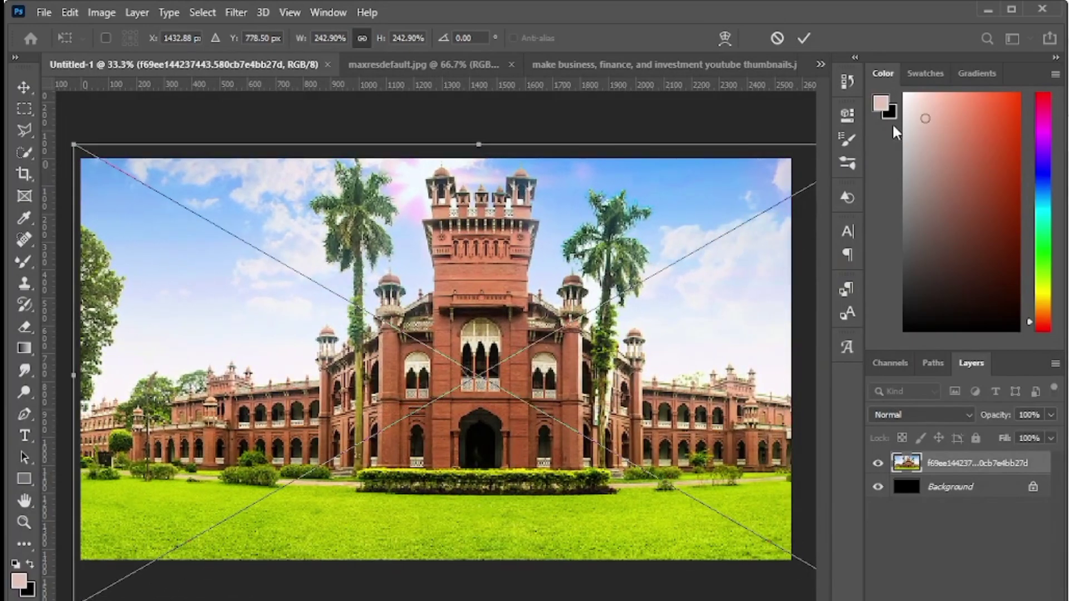
click(805, 37)
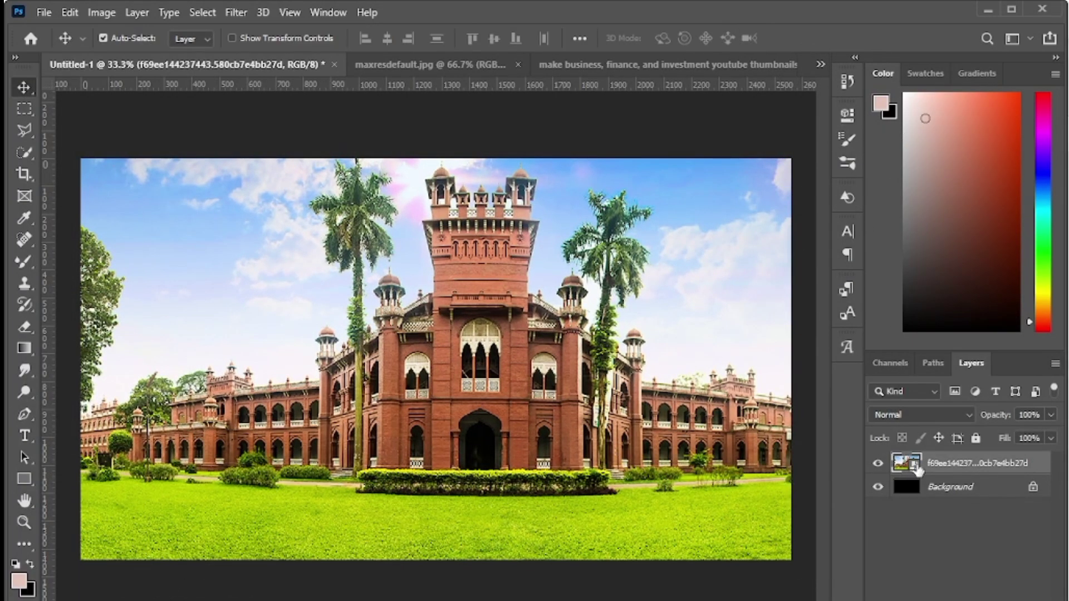
double_click(916, 468)
- Unlock the Background into Layer 0, zoom in on the facade, and switch to the Pen tool
click(1034, 465)
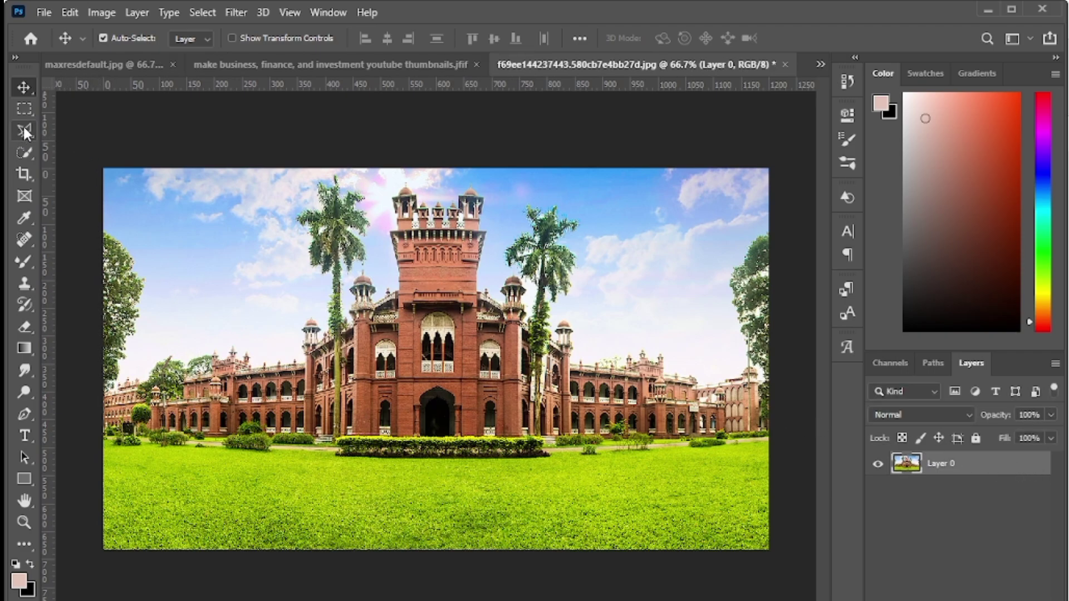
click(28, 154)
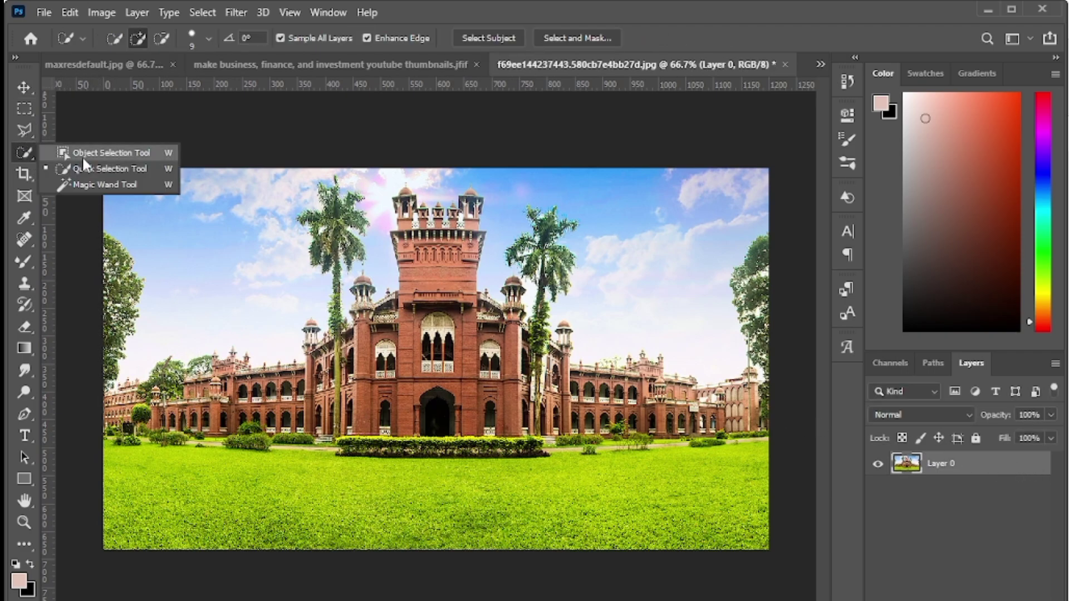
click(106, 153)
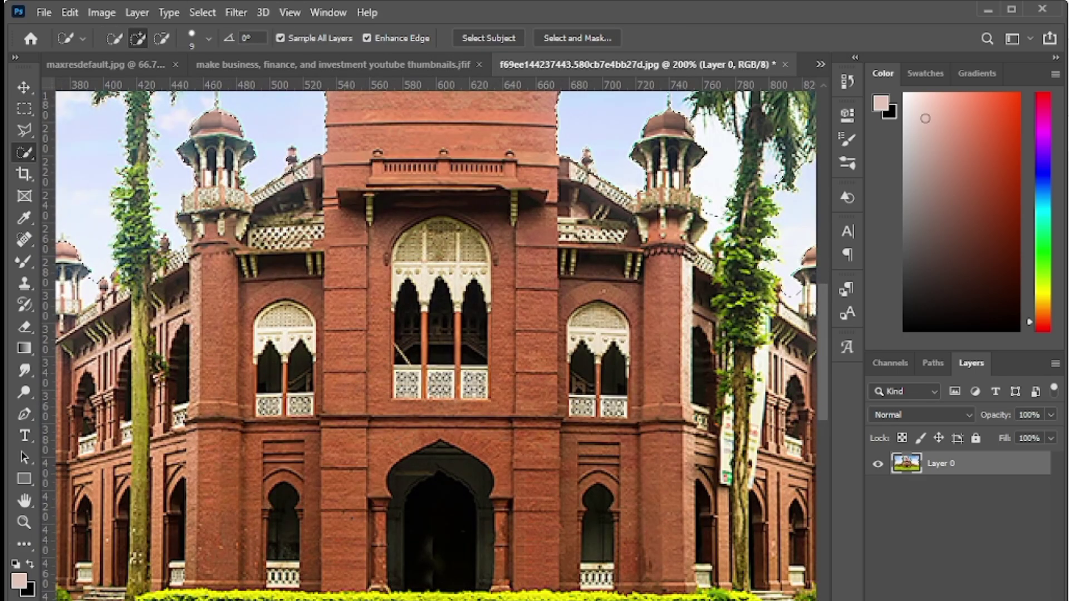
key(ctrl+minus)
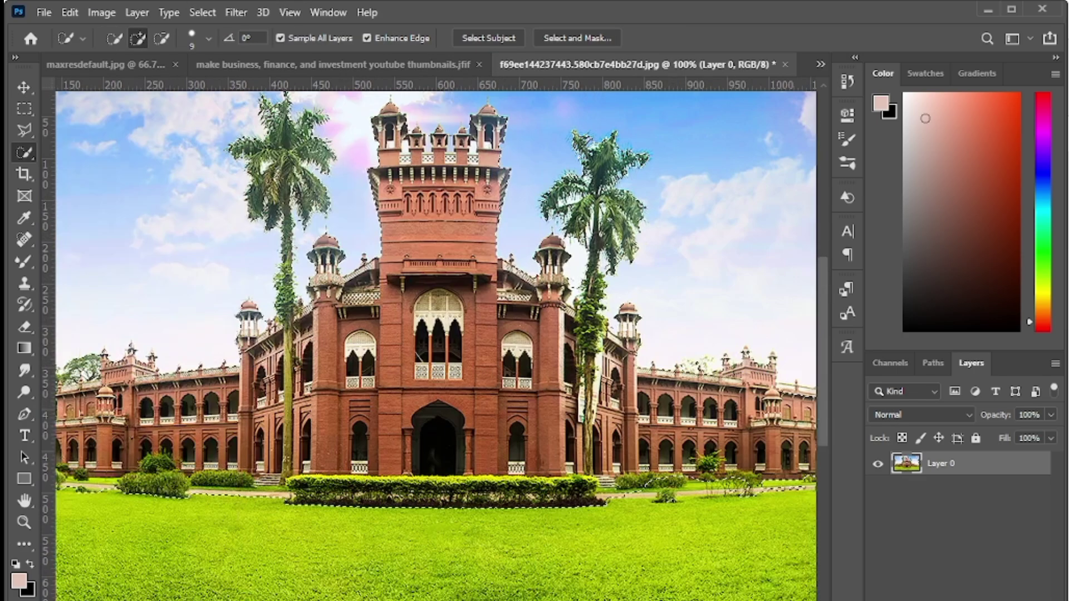
key(ctrl+plus)
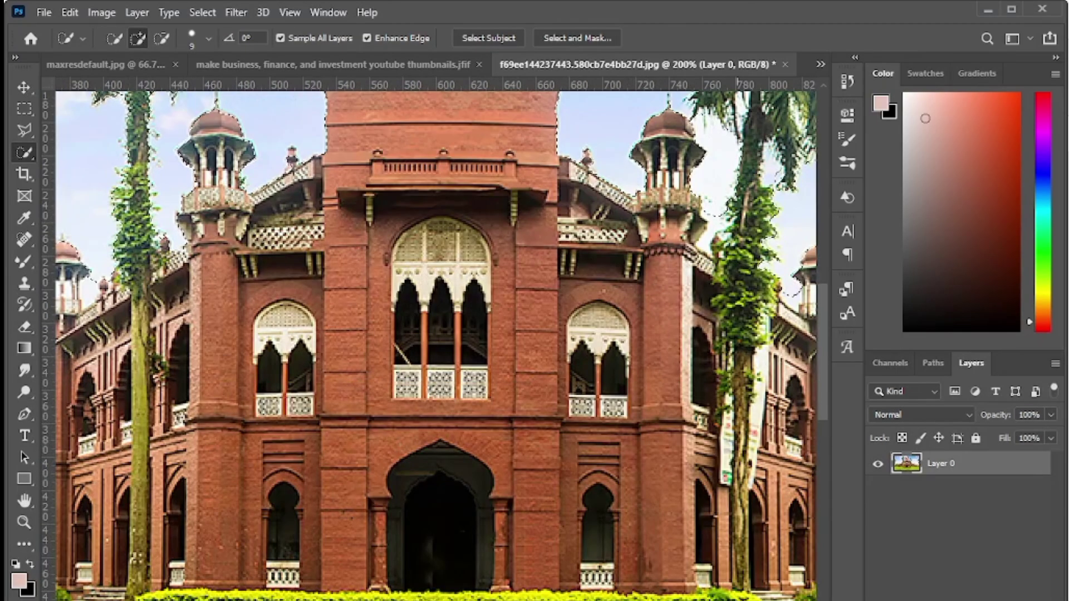
key(p)
scroll(436, 339, right, 10)
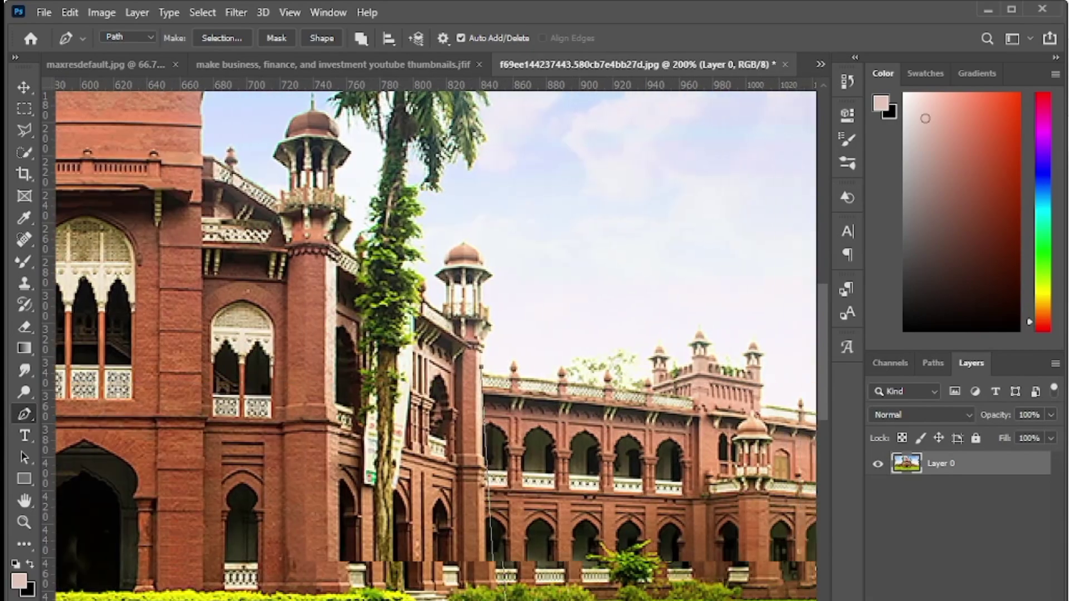
- Trace a pen path from the roofline up the tower and around the dome to the roof corner
scroll(503, 363, up, 1)
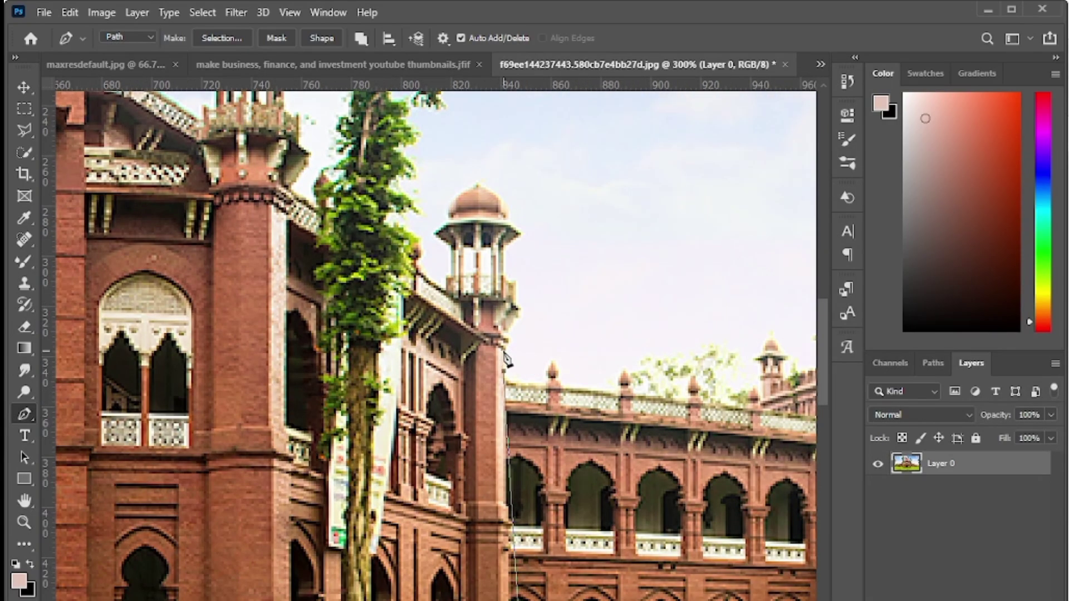
click(503, 348)
click(516, 310)
click(515, 285)
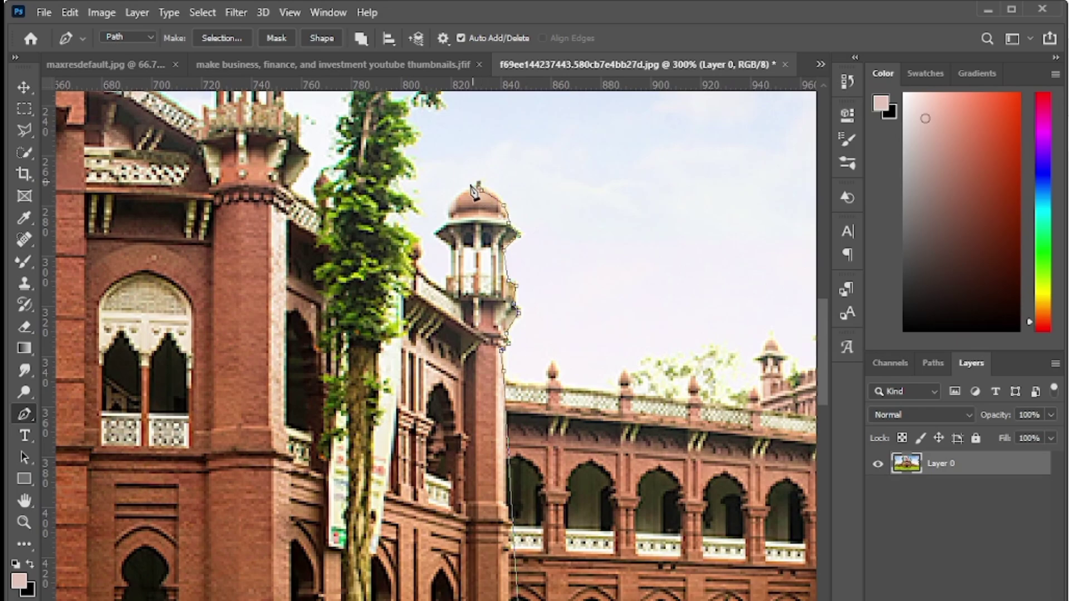
drag(457, 193, 452, 210)
click(437, 234)
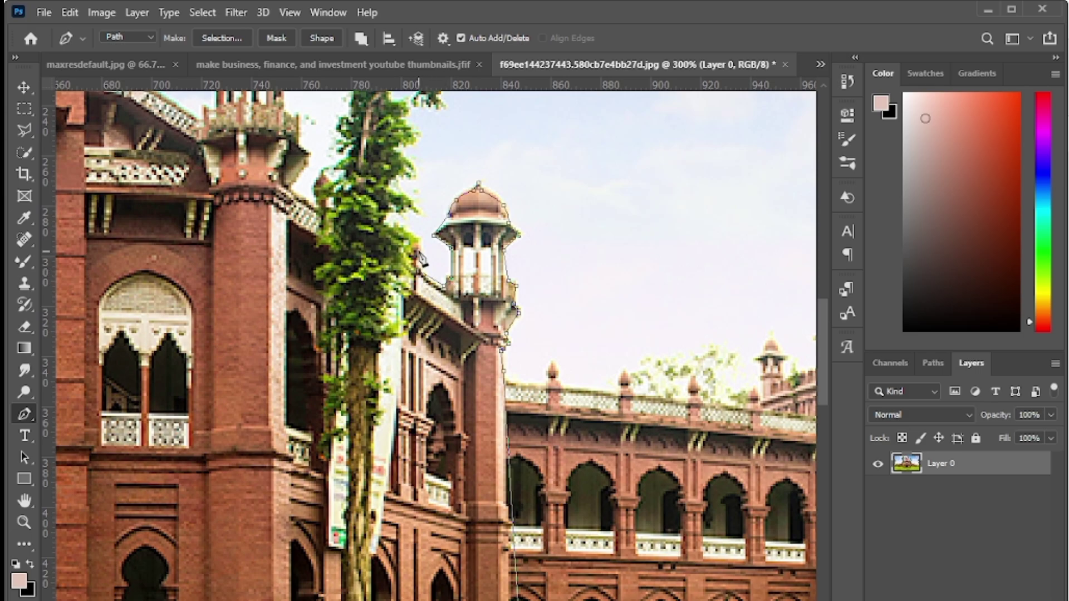
- Continue the pen path up the right edge of the left palm tree
click(386, 216)
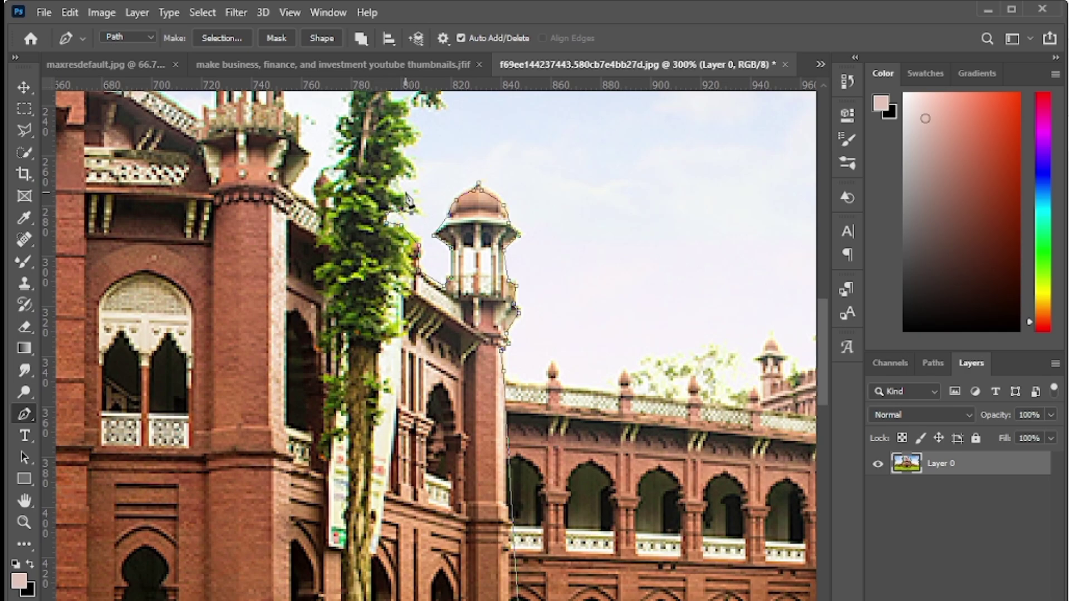
click(407, 207)
click(396, 190)
click(405, 176)
drag(817, 335, 826, 293)
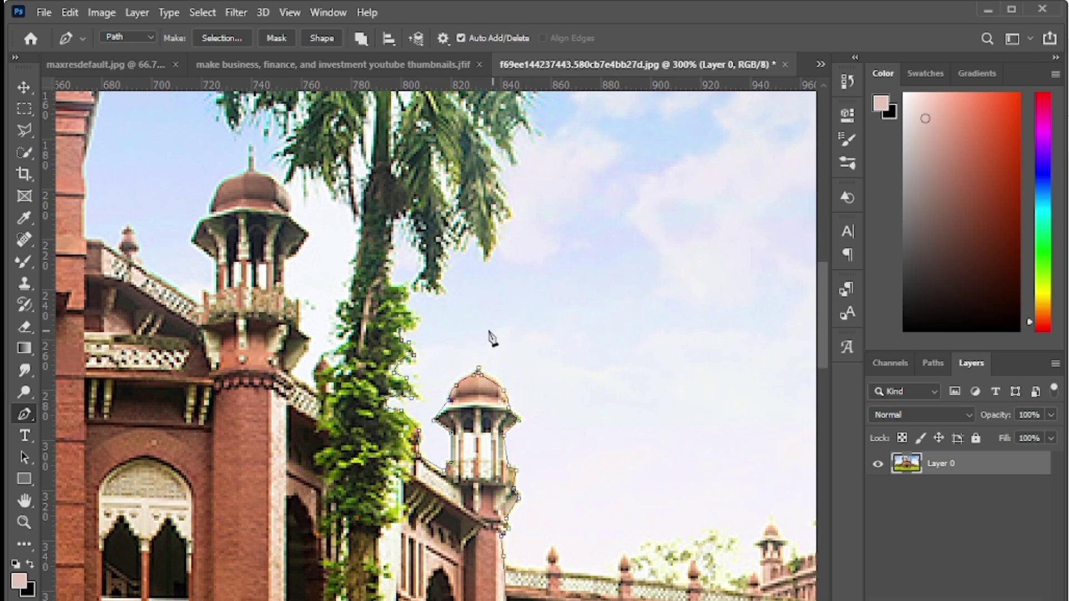
click(416, 321)
click(411, 305)
click(397, 281)
click(389, 270)
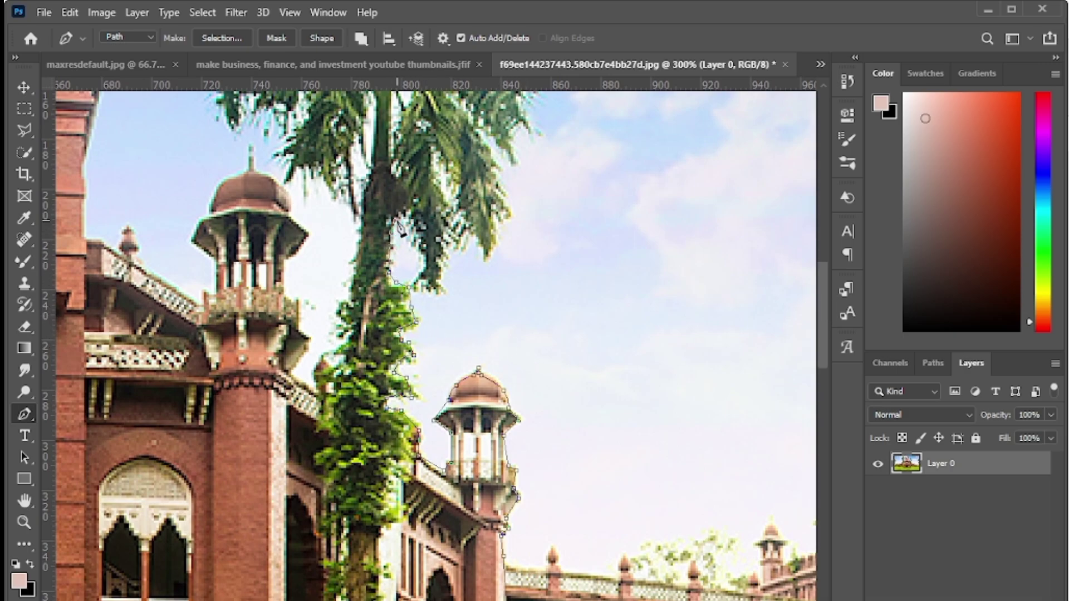
- Trace the pen path around the palm fronds and the zig-zag leaf tips
drag(417, 273, 476, 235)
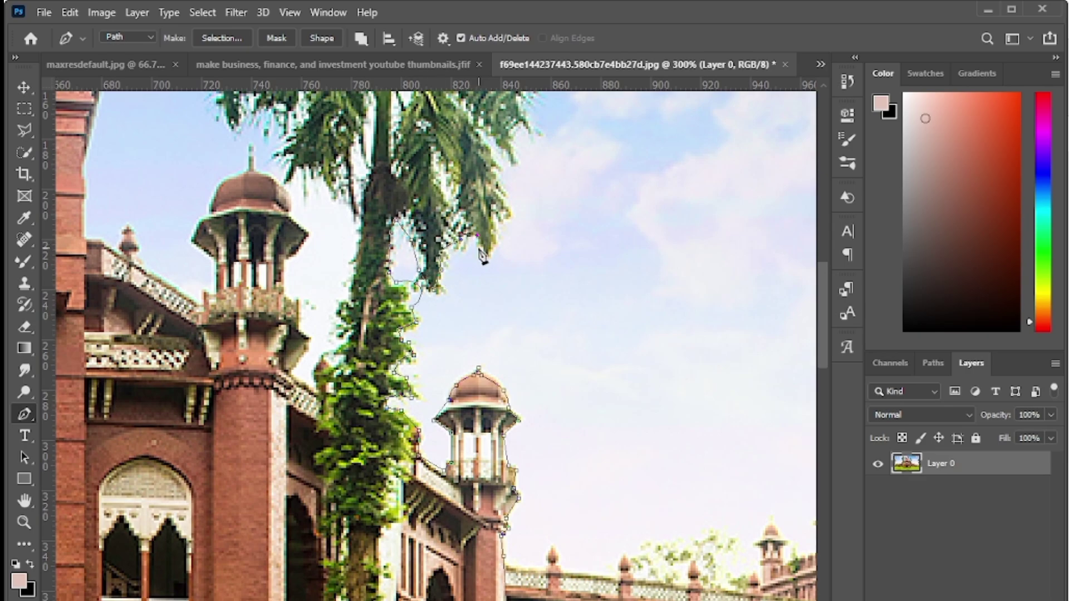
click(485, 250)
click(504, 214)
click(503, 198)
click(500, 177)
click(497, 158)
click(509, 145)
click(514, 157)
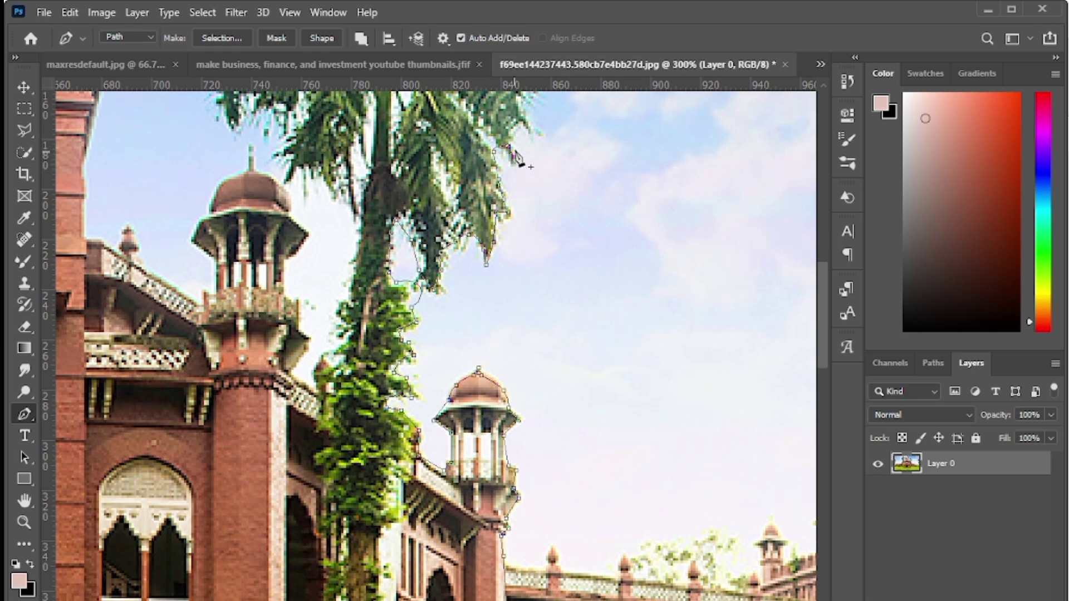
click(522, 126)
click(535, 137)
- Convert the traced path to a selection and add a layer mask hiding sky and lawn
scroll(817, 336, up, 5)
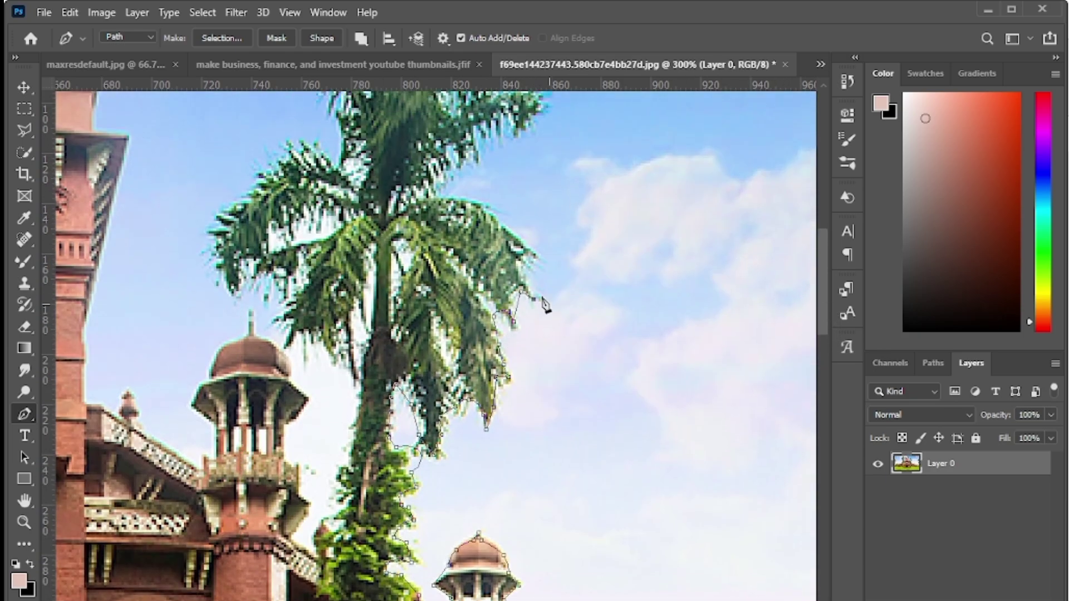
key(ctrl+0)
right_click(441, 322)
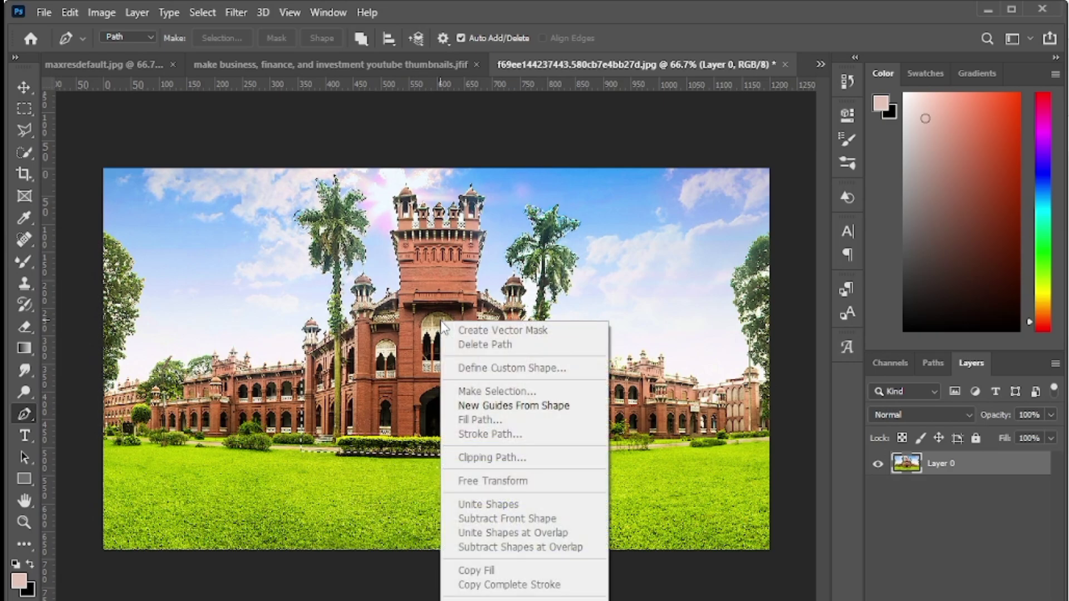
right_click(443, 278)
click(888, 524)
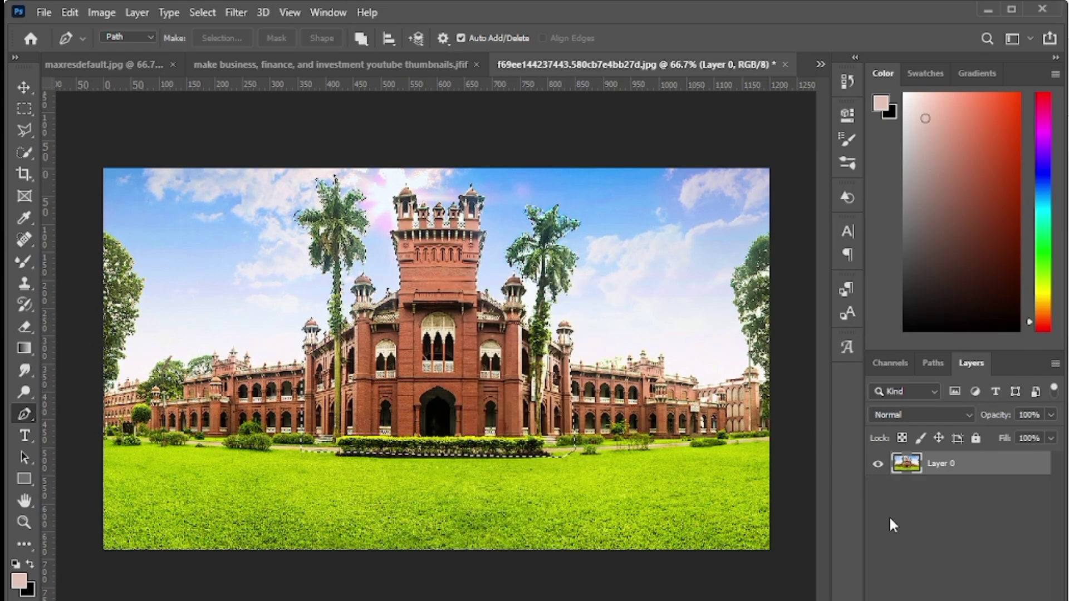
key(ctrl+Return)
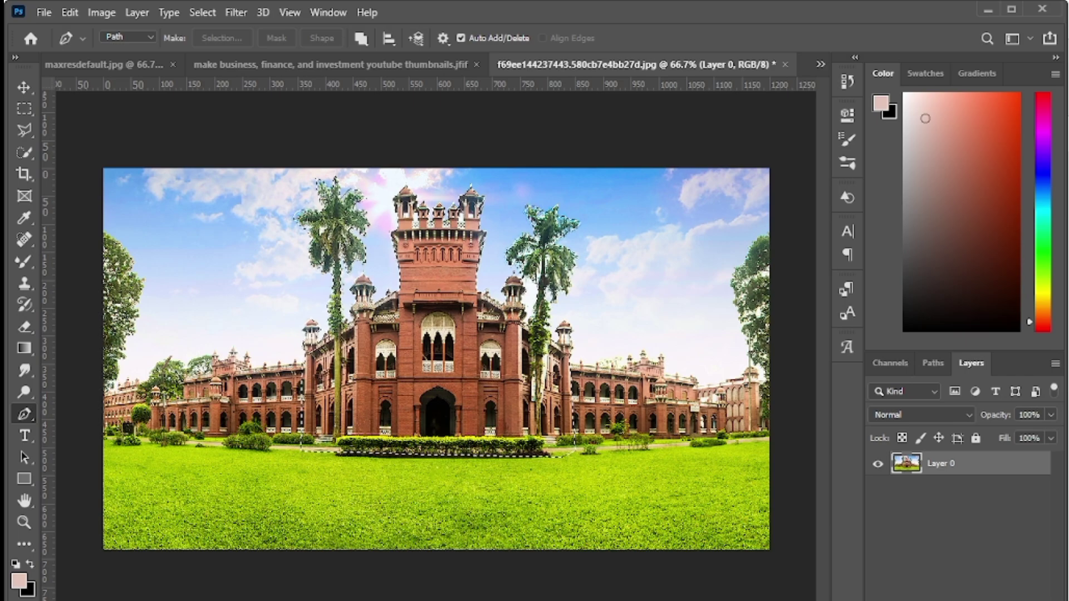
click(946, 551)
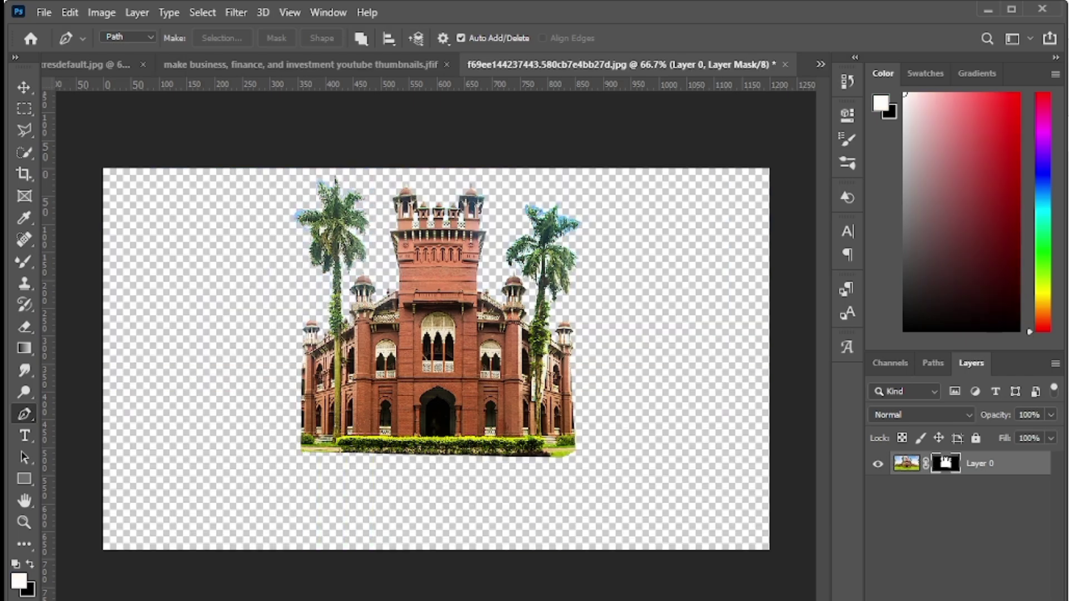
- Open Select and Mask on the building mask and set a smaller Refine Edge Brush, size 11
double_click(946, 463)
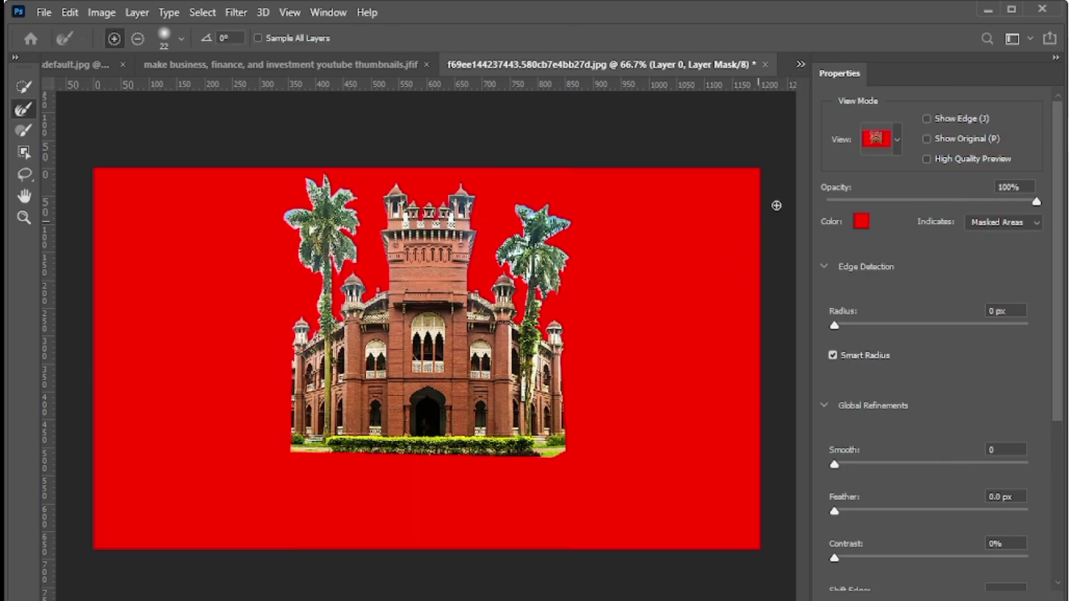
key(ctrl+plus)
key(ctrl+plus)
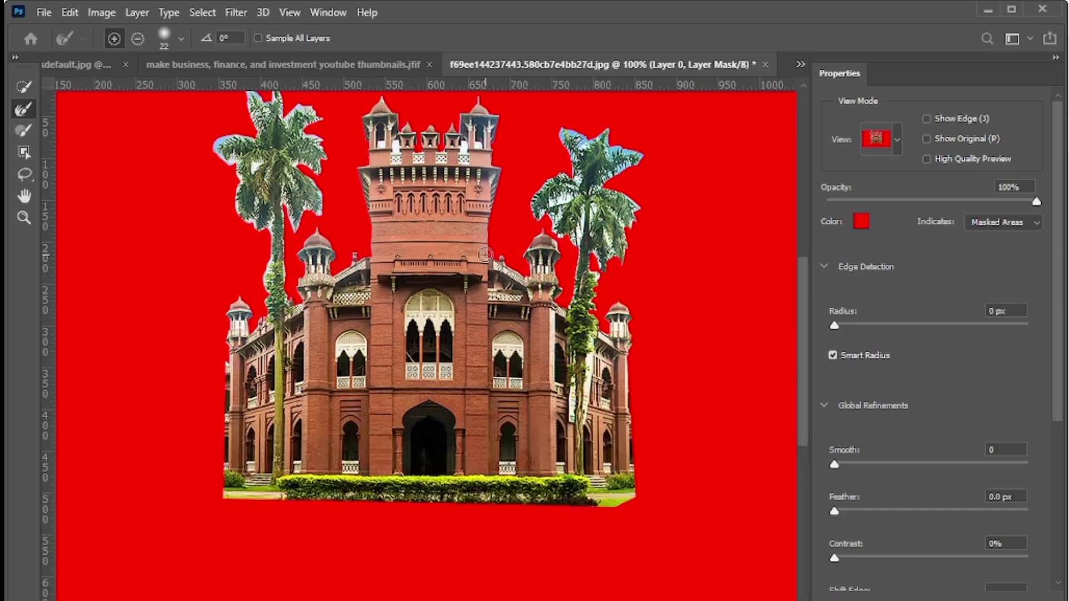
drag(803, 336, 803, 256)
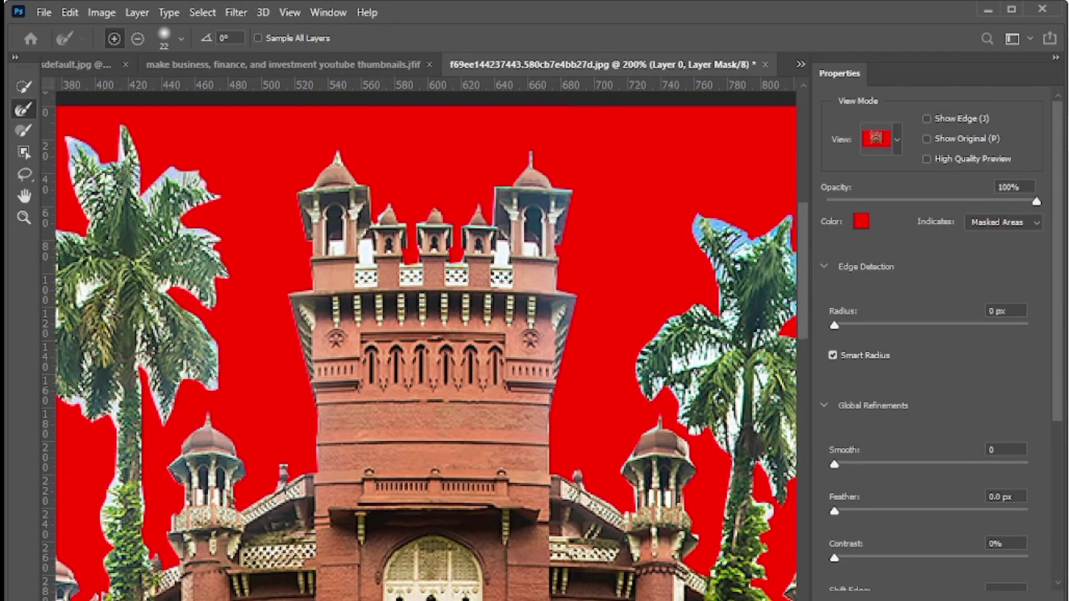
scroll(426, 339, left, 5)
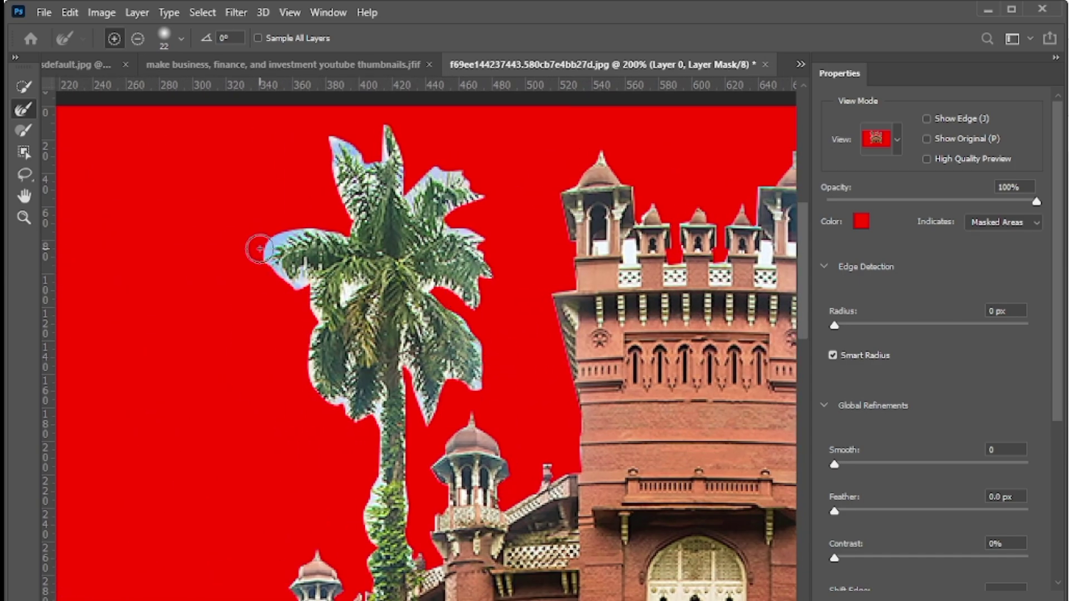
key(alt)
key(bracketleft)
key(bracketleft)
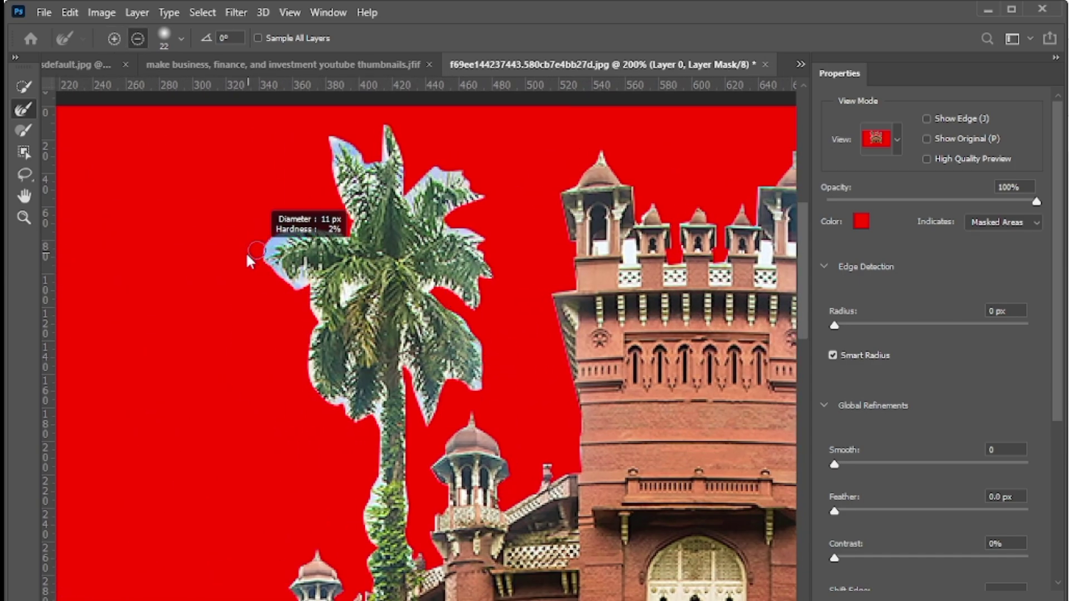
- Paint along the palm fronds and trunk to remove the pale sky halo
mouse_move(282, 238)
mouse_down()
mouse_move(266, 257)
mouse_move(270, 273)
mouse_move(314, 234)
mouse_move(356, 236)
mouse_move(356, 204)
mouse_move(336, 158)
mouse_move(343, 209)
mouse_move(323, 148)
mouse_move(357, 146)
mouse_move(376, 178)
mouse_move(359, 158)
mouse_move(384, 128)
mouse_move(426, 206)
mouse_move(440, 187)
mouse_move(461, 185)
mouse_move(479, 213)
mouse_move(457, 233)
mouse_move(498, 182)
mouse_move(500, 197)
mouse_move(456, 237)
mouse_move(482, 253)
mouse_move(501, 295)
mouse_move(431, 282)
mouse_move(479, 345)
mouse_move(483, 385)
mouse_move(453, 373)
mouse_move(445, 404)
mouse_move(429, 416)
mouse_move(445, 384)
mouse_move(415, 390)
mouse_move(415, 307)
mouse_move(383, 424)
mouse_move(395, 411)
mouse_move(377, 412)
mouse_move(369, 567)
mouse_up()
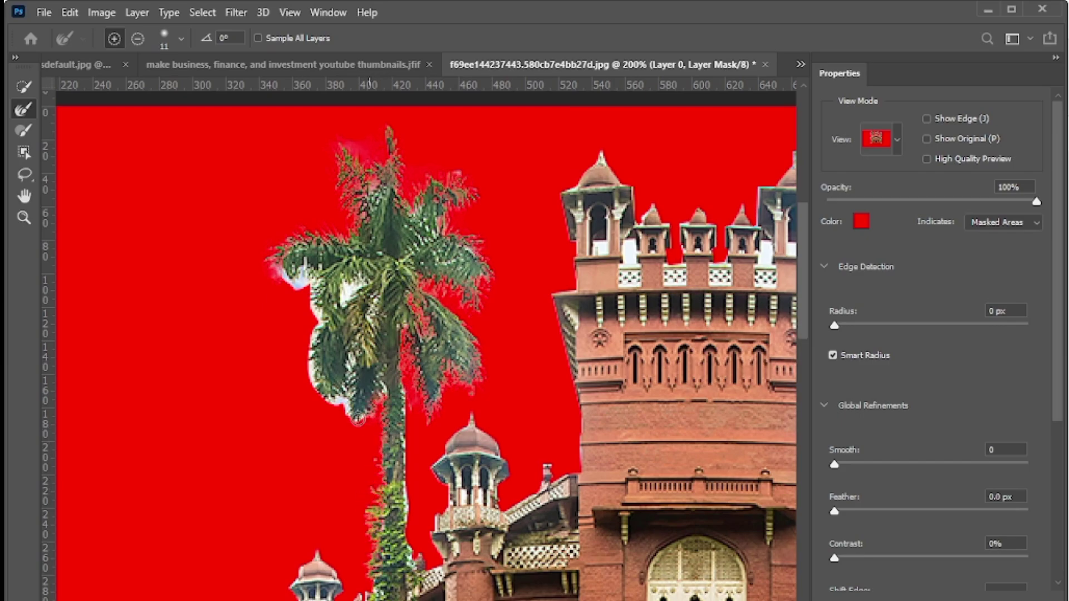
mouse_move(413, 491)
mouse_down()
mouse_move(415, 563)
mouse_move(412, 440)
mouse_up()
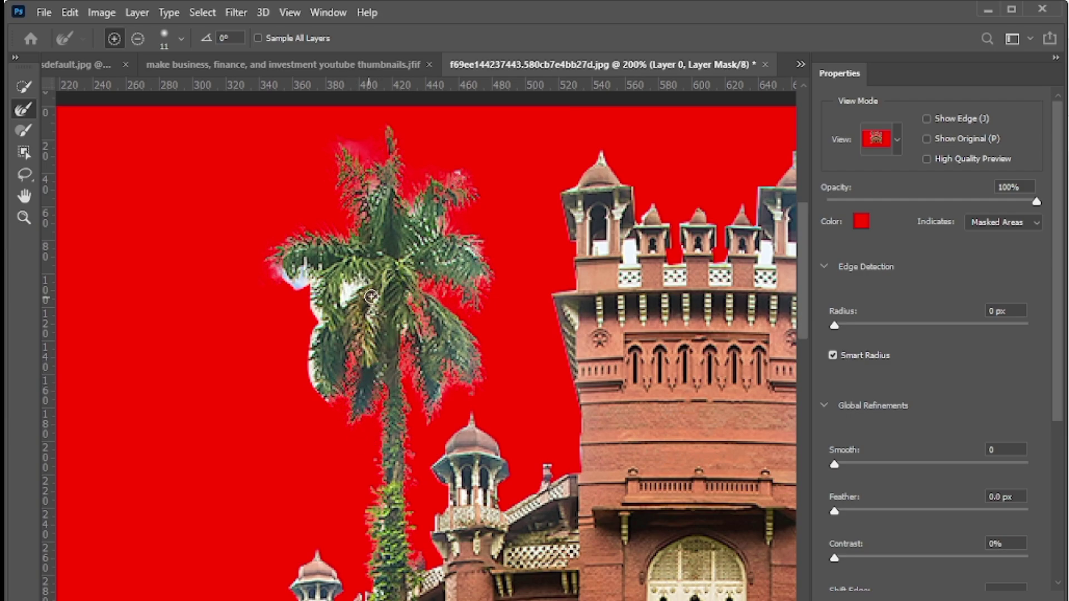
mouse_move(359, 289)
mouse_down()
mouse_move(319, 303)
mouse_move(301, 276)
mouse_move(313, 272)
mouse_move(306, 367)
mouse_move(308, 356)
mouse_move(318, 406)
mouse_move(313, 379)
mouse_up()
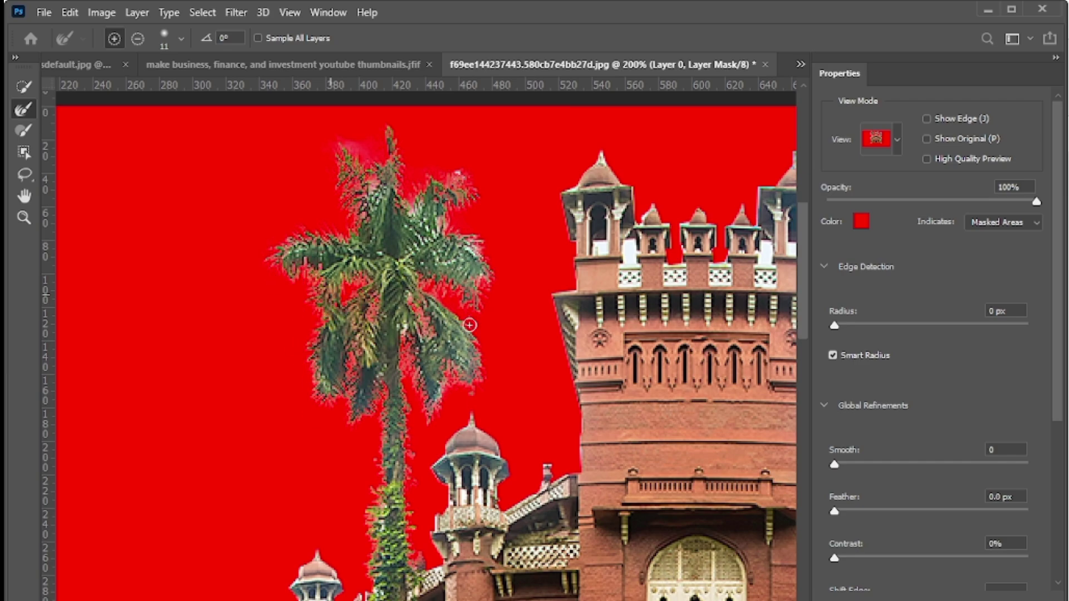
drag(471, 326, 473, 248)
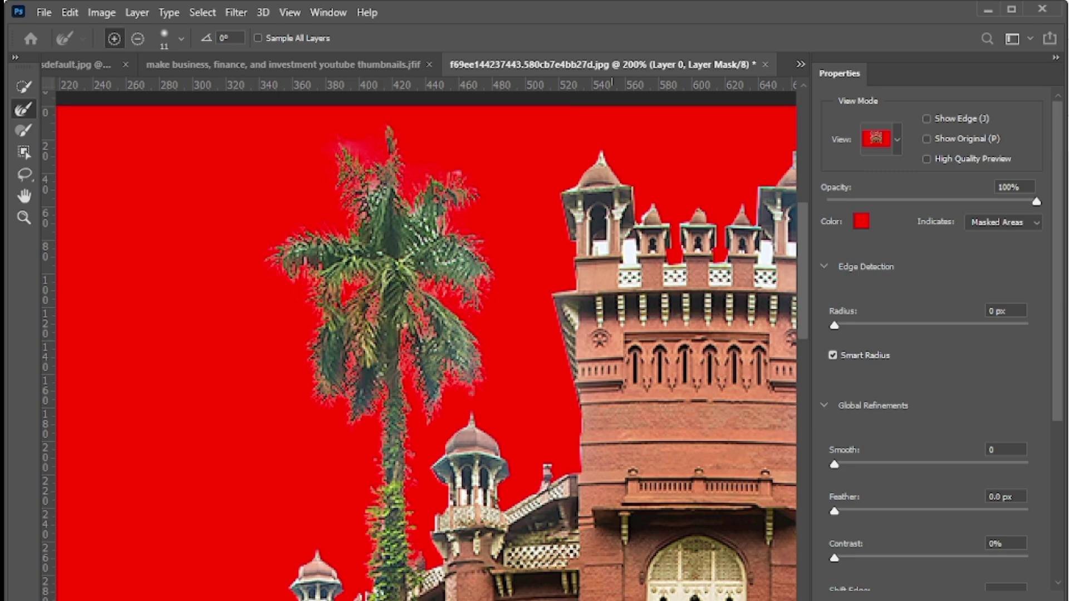
drag(587, 509, 702, 510)
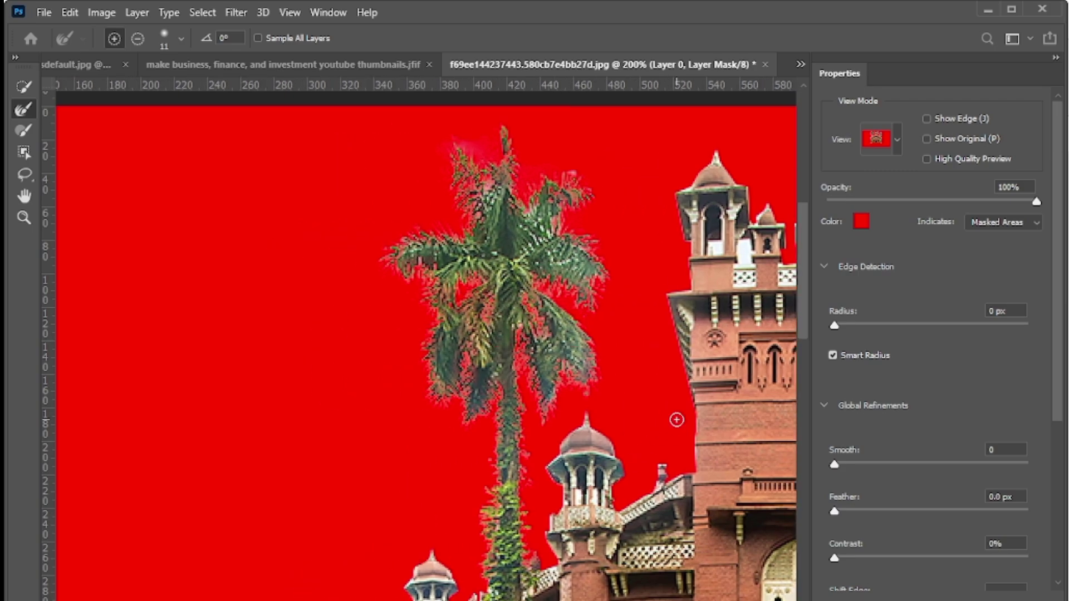
drag(809, 297, 805, 382)
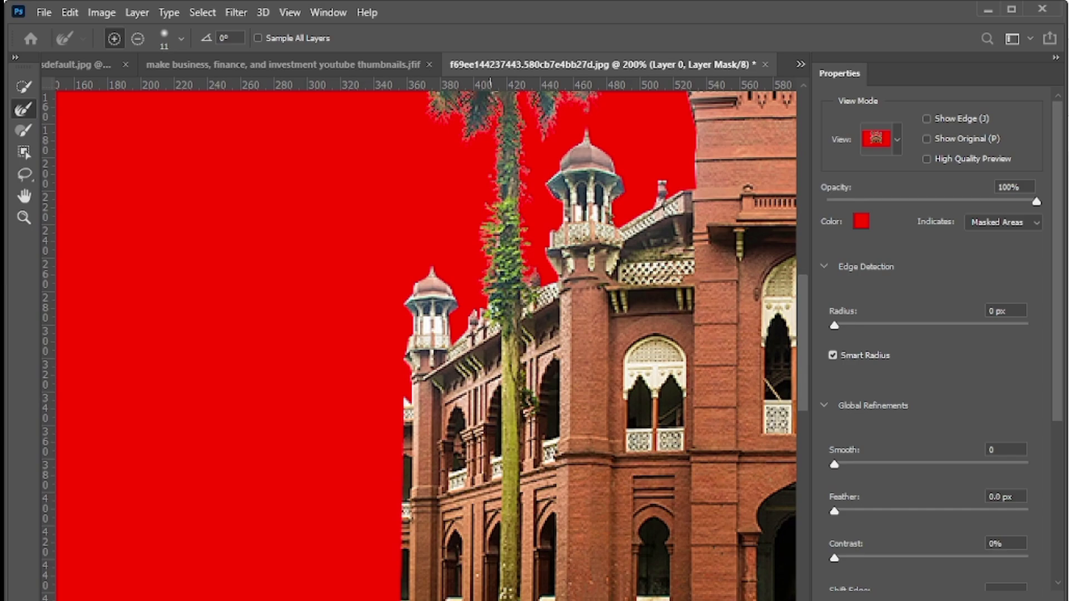
- Output the refined building-and-palms cutout to a new Layer 0 copy
scroll(426, 340, right, 5)
scroll(426, 339, right, 3)
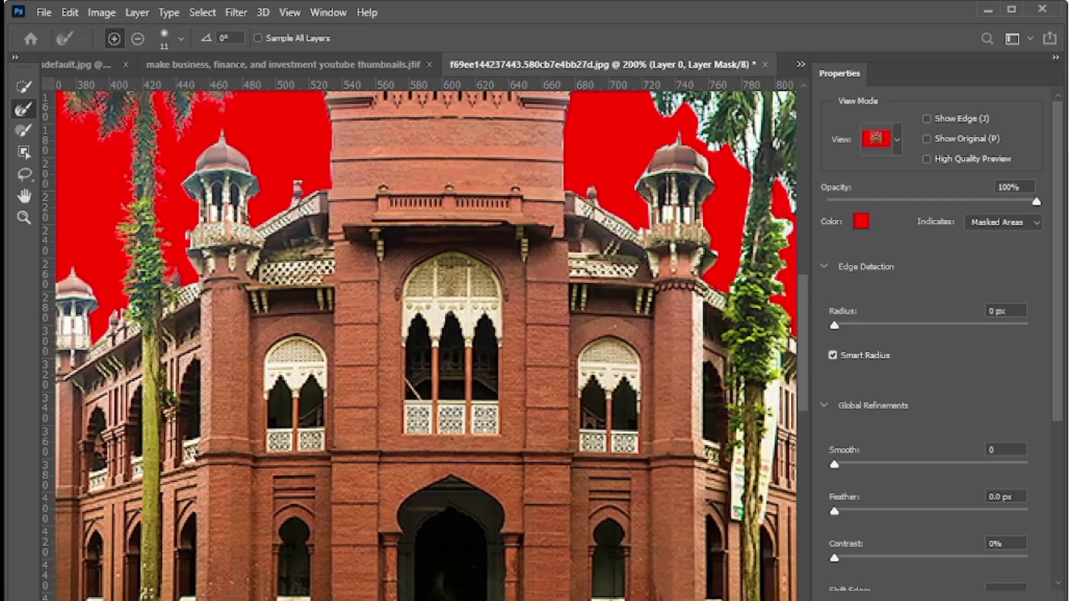
key(ctrl+minus)
key(ctrl+minus)
key(ctrl+minus)
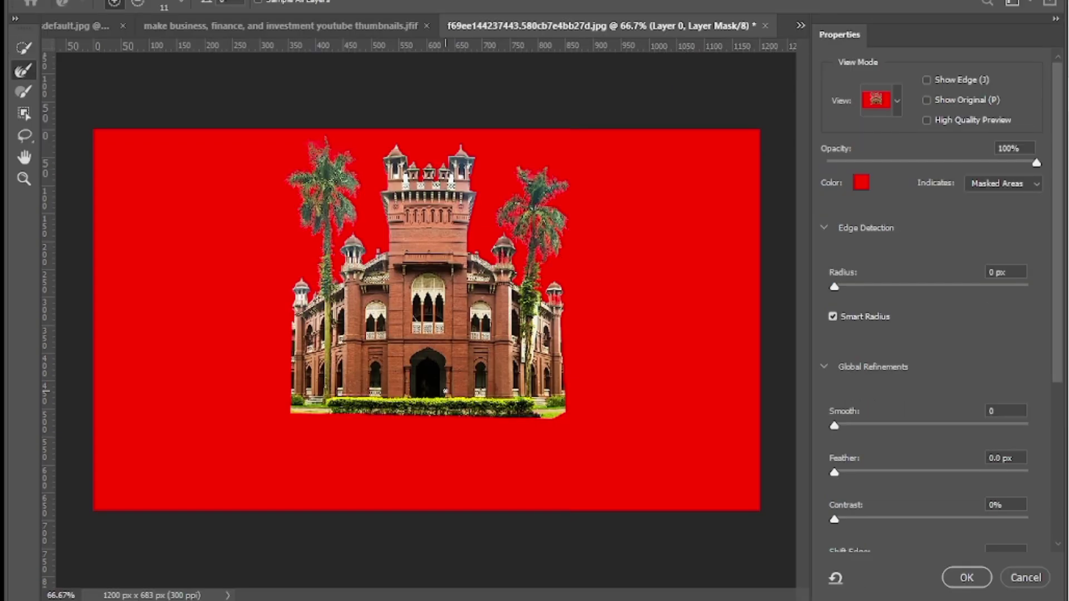
key(Return)
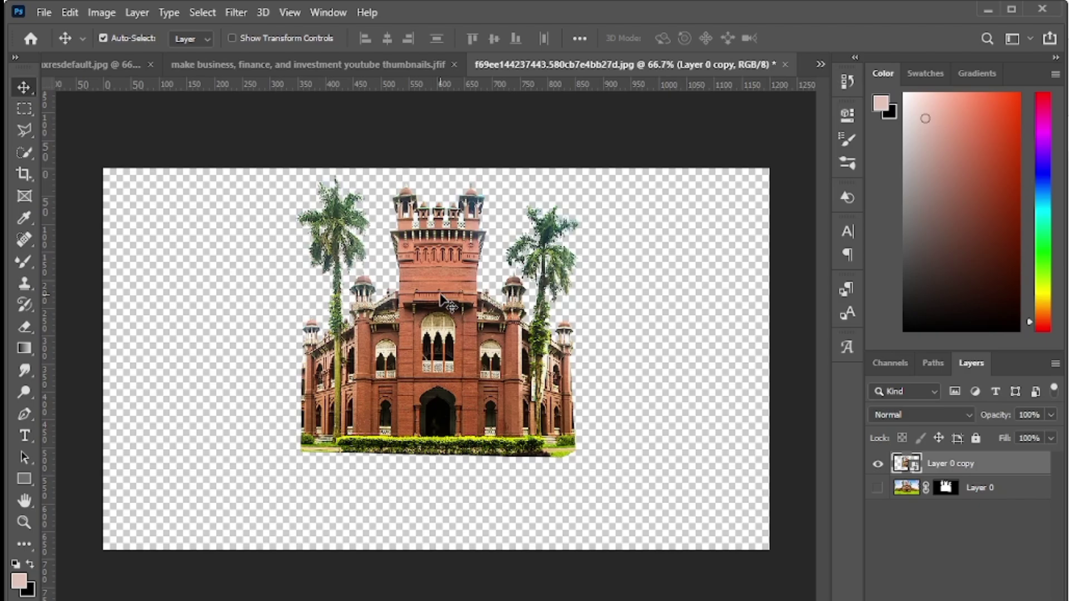
- Move Layer 0 copy into Untitled-1, delete the full-photo layer, and begin saving
drag(450, 308, 676, 356)
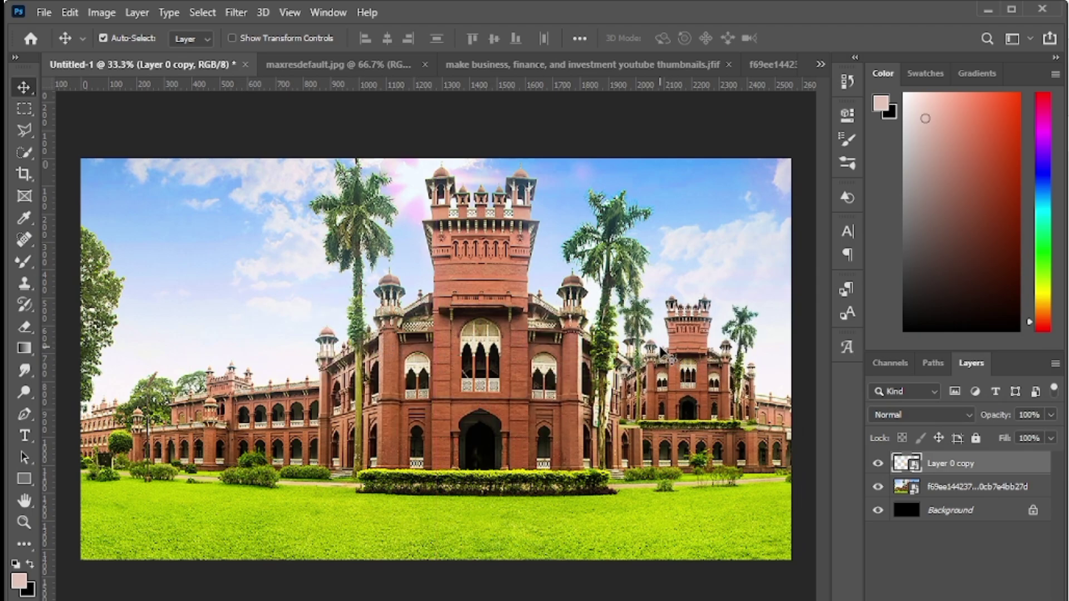
click(878, 487)
click(943, 489)
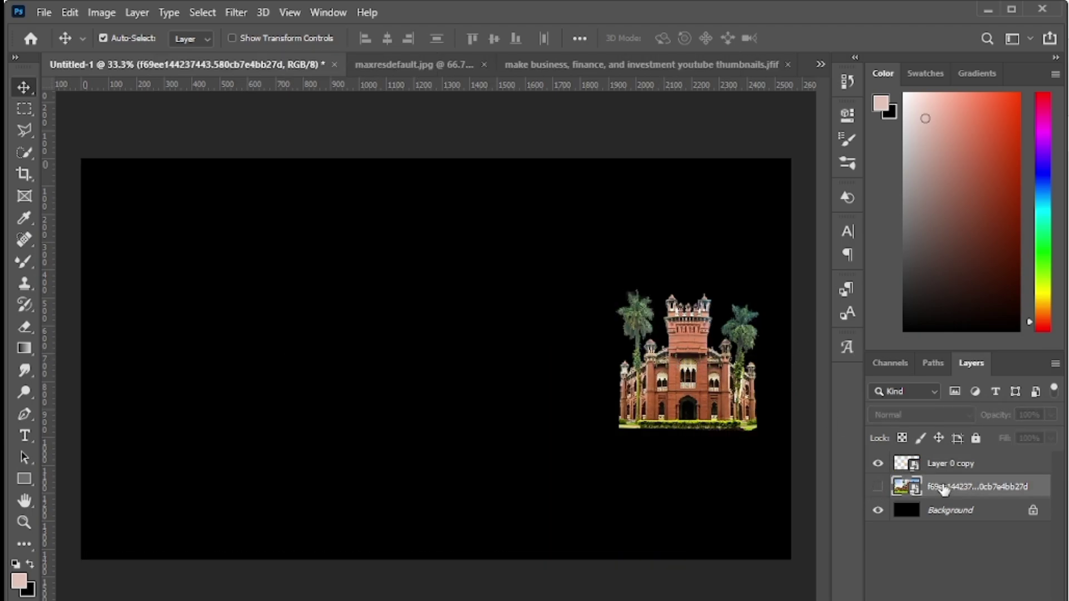
key(Delete)
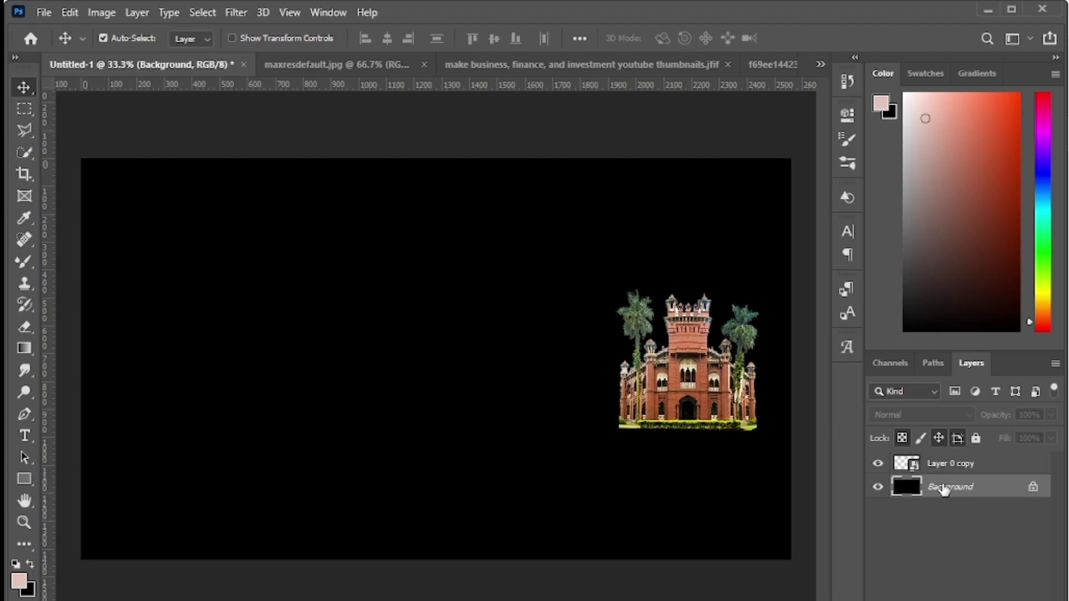
key(ctrl)
key(ctrl+s)
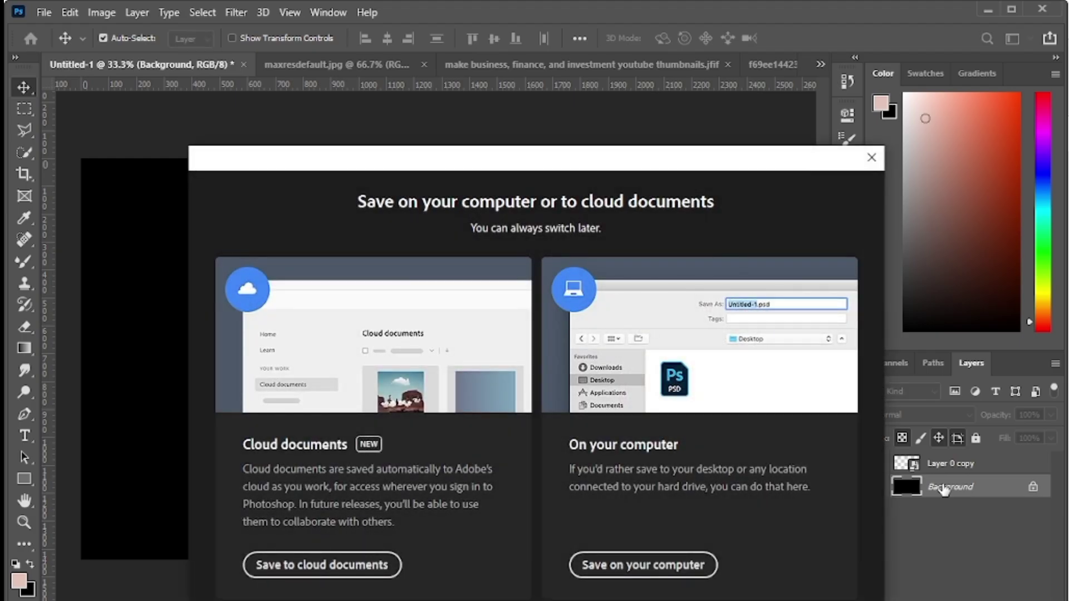
- Save the thumbnail as a PSD on this computer, entering the creator's name as file name
click(663, 567)
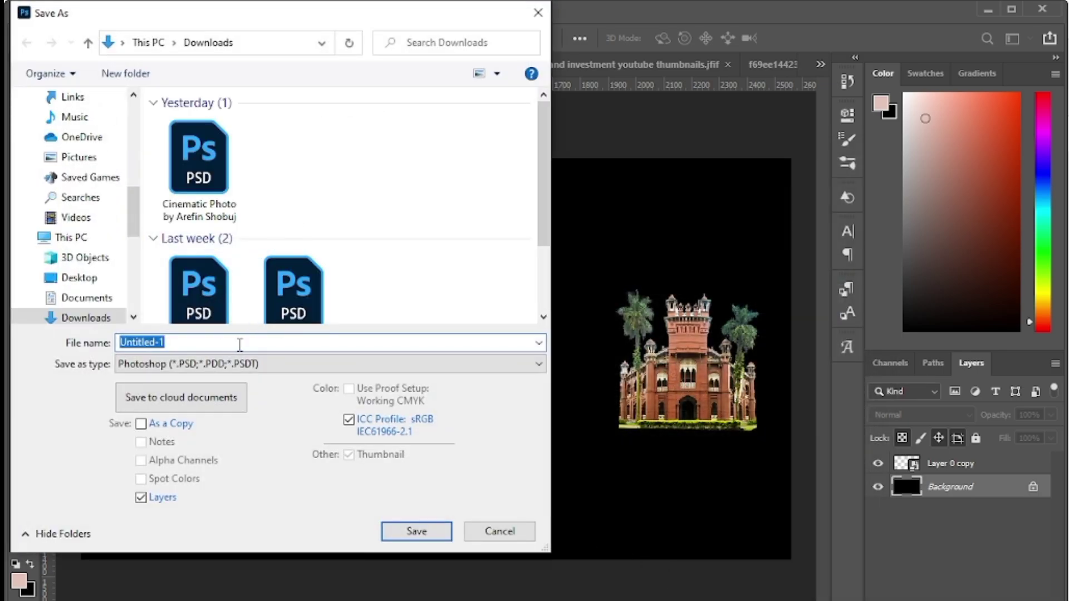
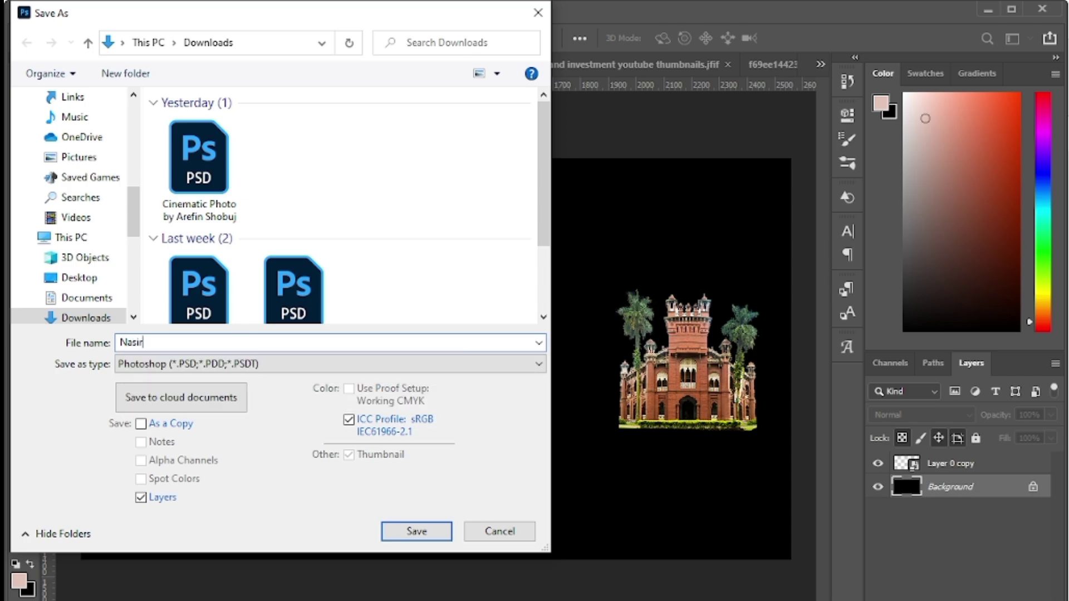
key(Return)
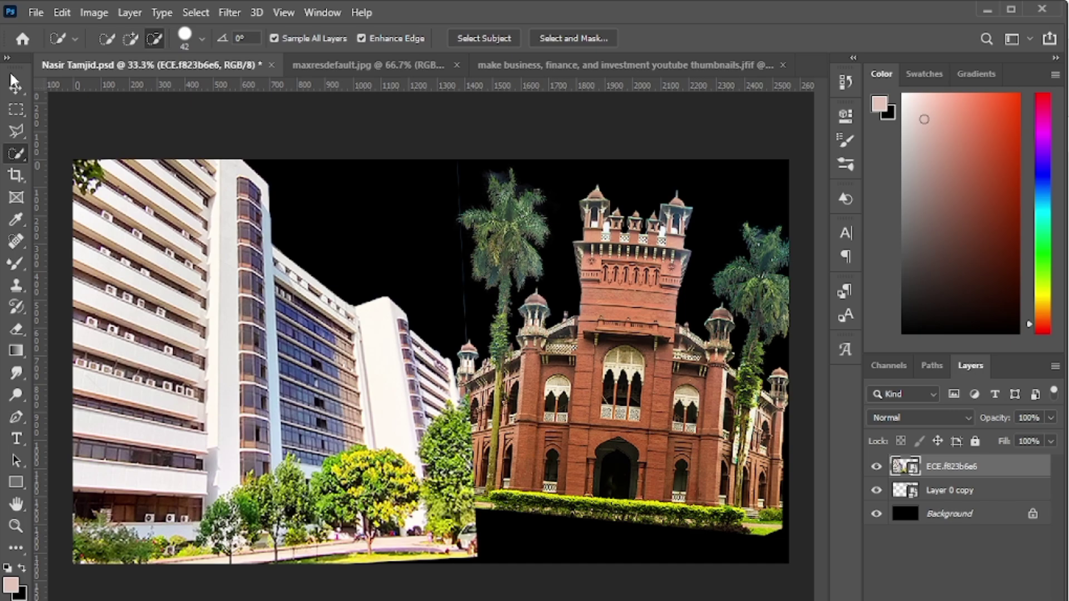
- Select the brick building layer and start a Distort transform on it
click(24, 88)
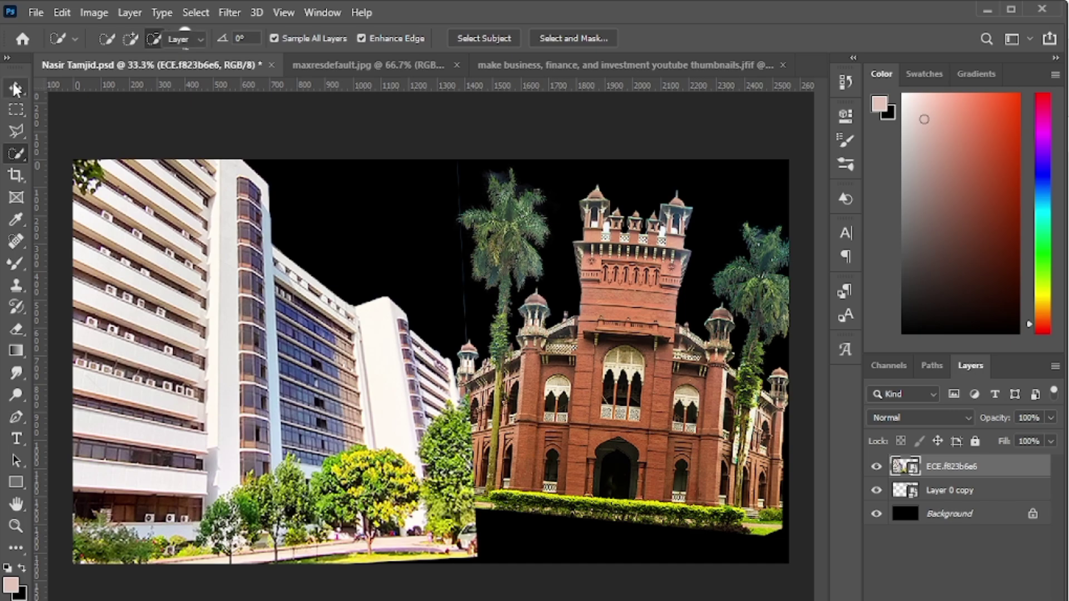
click(648, 320)
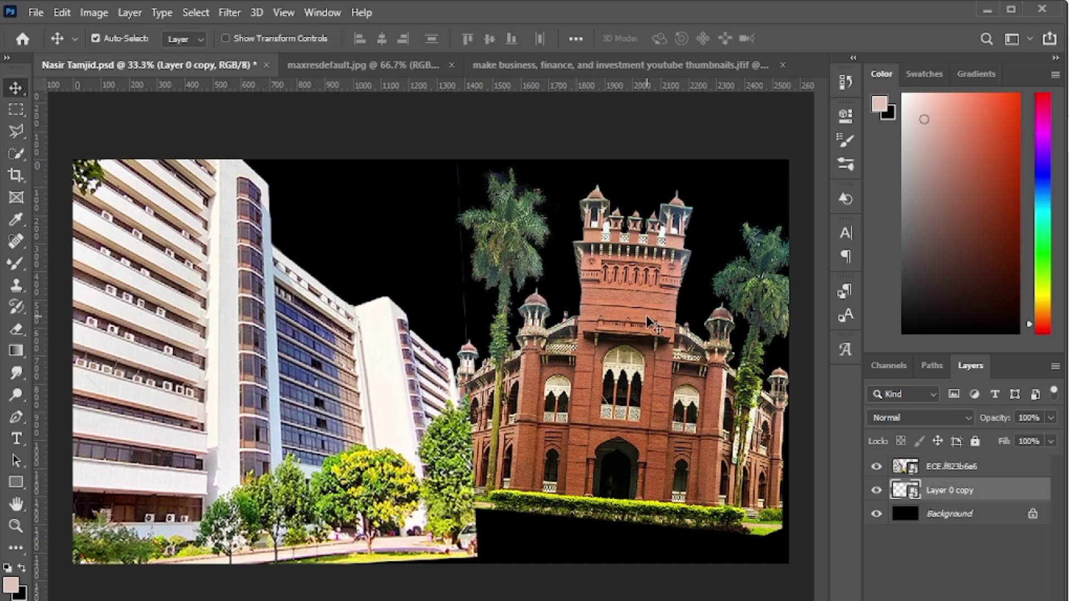
key(ctrl+t)
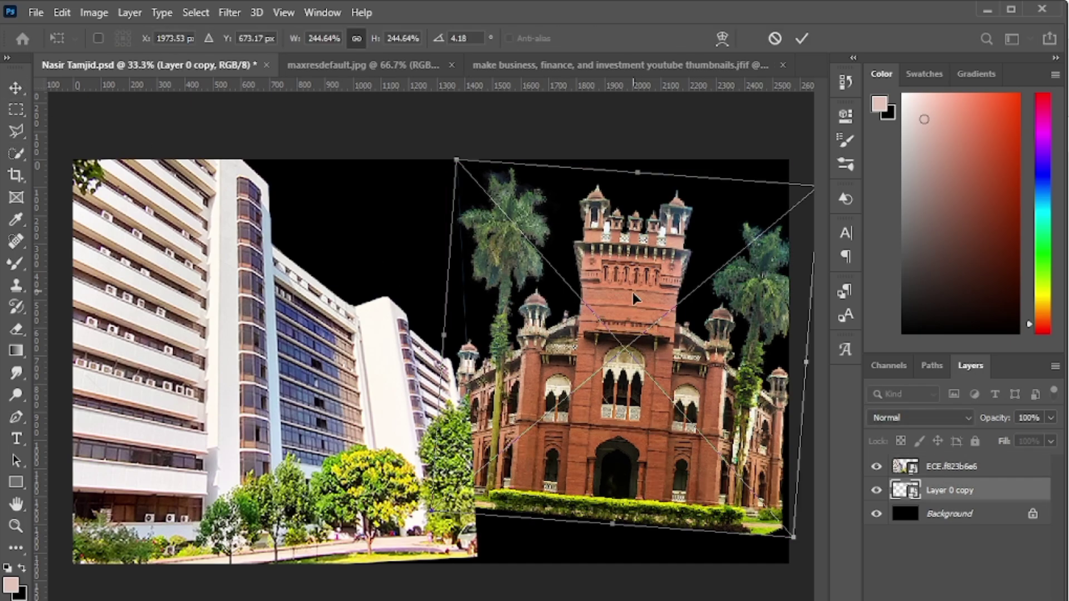
right_click(637, 310)
click(685, 409)
- Drag all four corners to fit the building into the right half, then commit
drag(793, 539, 855, 600)
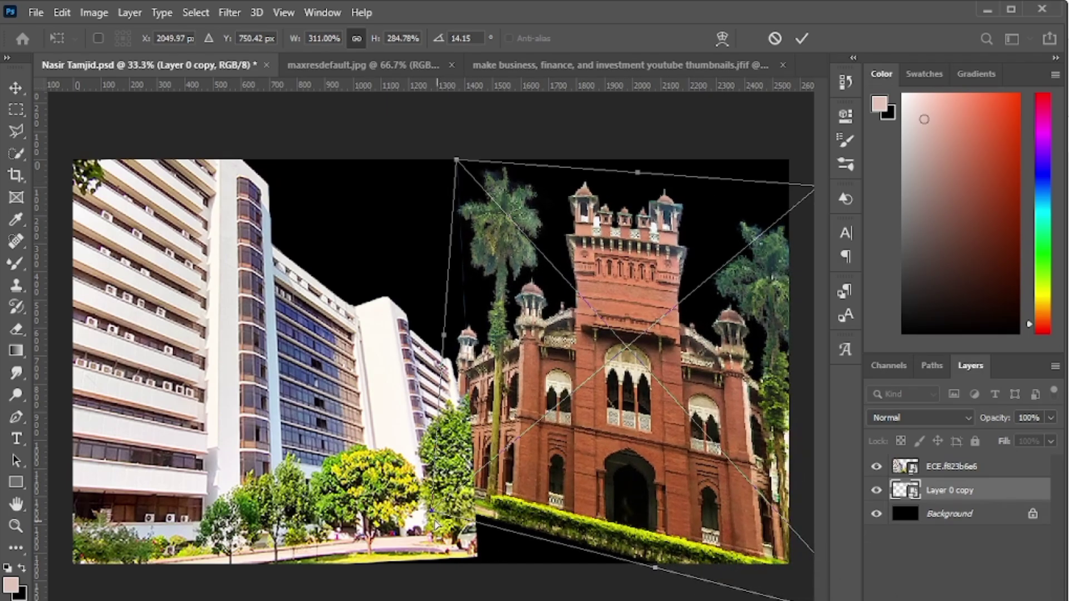
drag(431, 512, 415, 562)
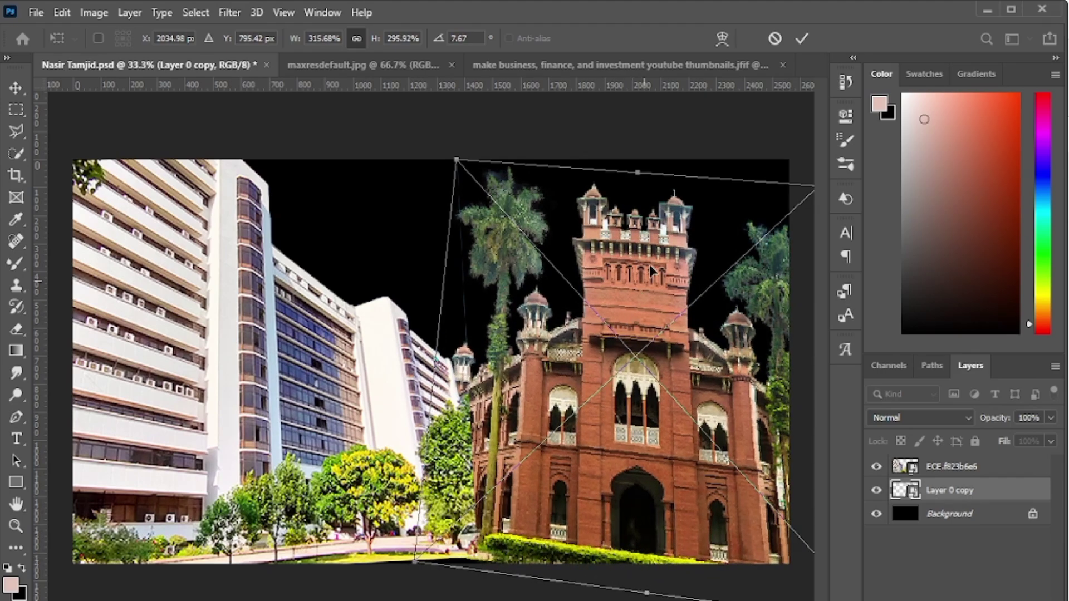
key(ctrl+minus)
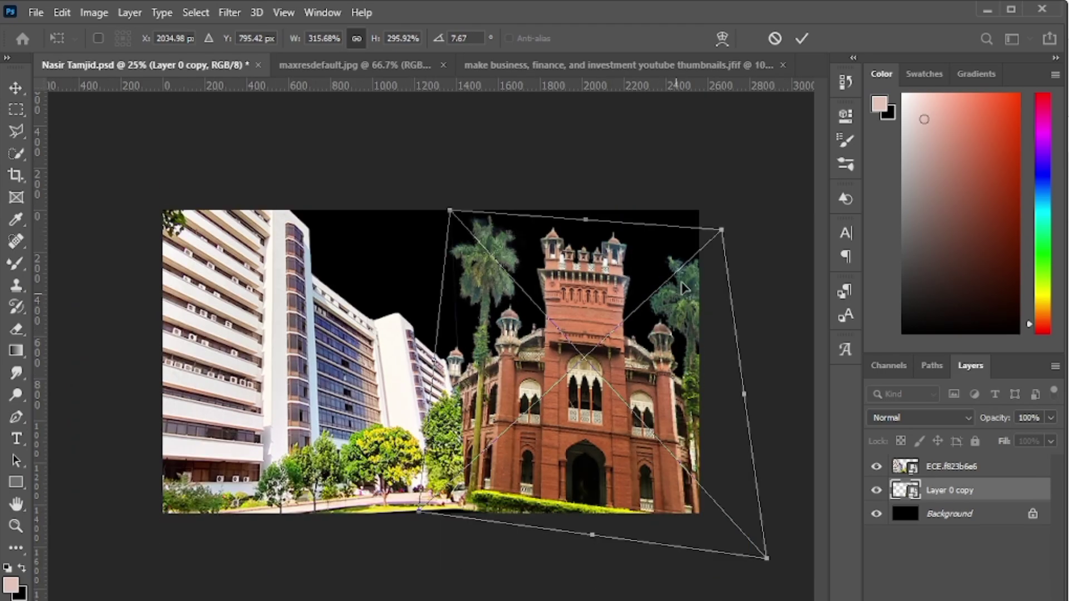
drag(723, 230, 751, 177)
drag(767, 559, 762, 531)
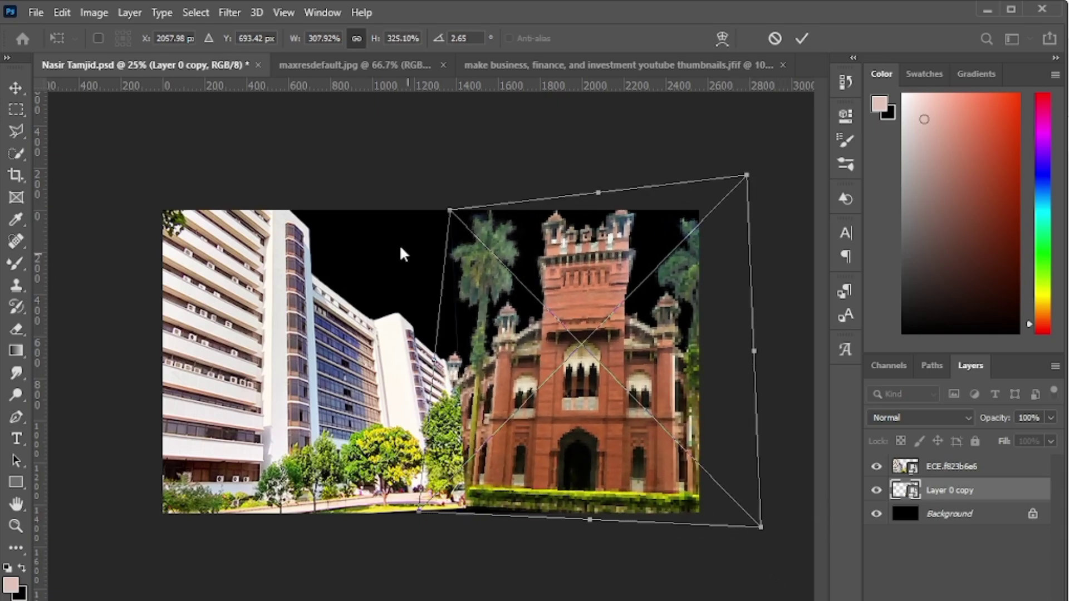
drag(450, 211, 451, 241)
click(802, 39)
key(ctrl+plus)
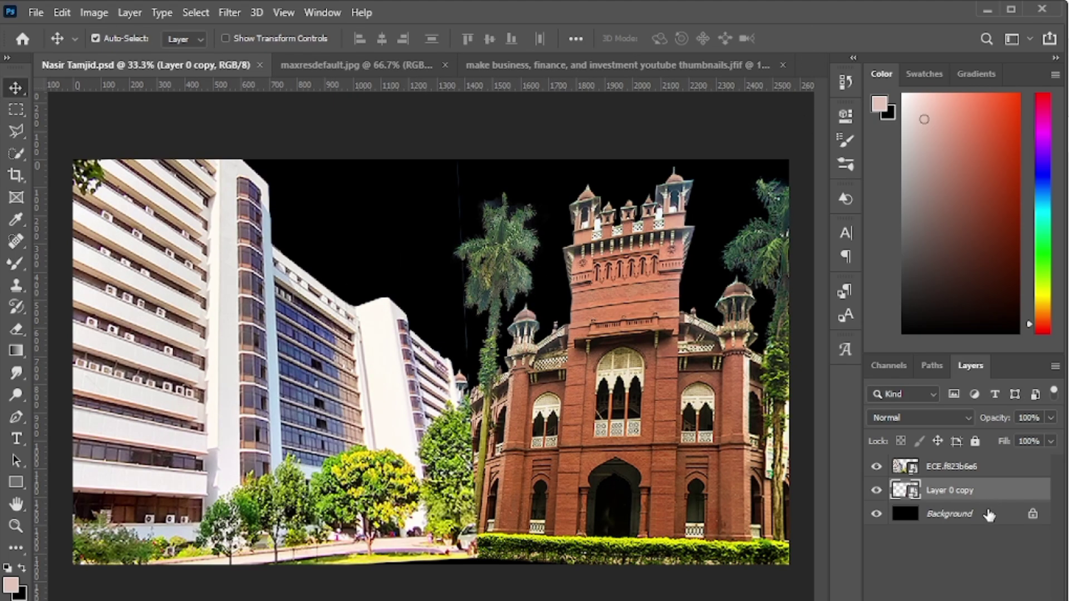
- Apply a Camera Raw filter desaturating the building with Texture +100 and Clarity +15
click(230, 13)
click(290, 117)
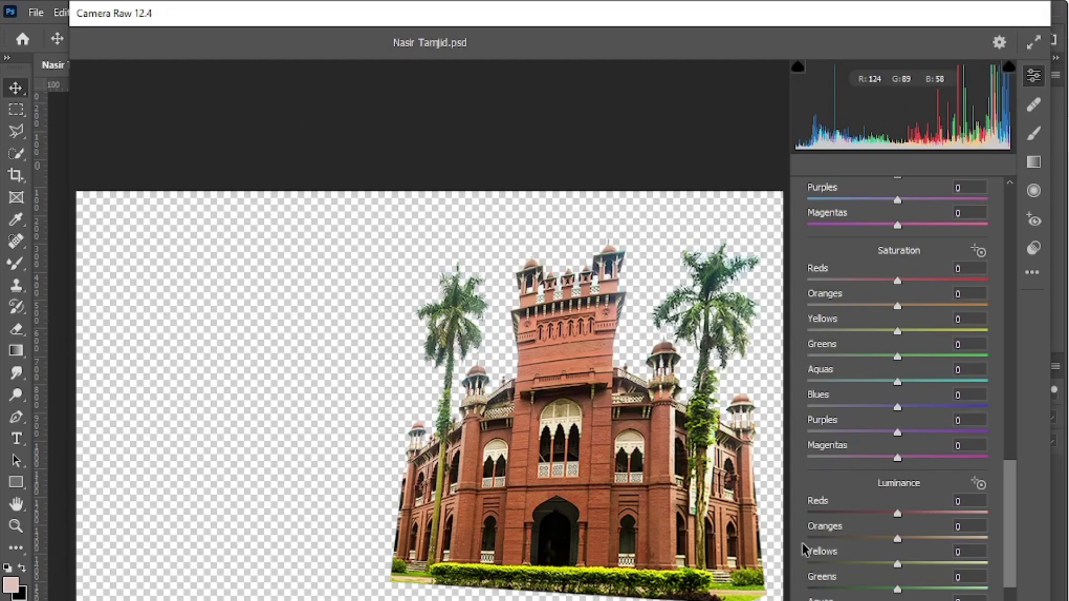
drag(1007, 517, 1017, 240)
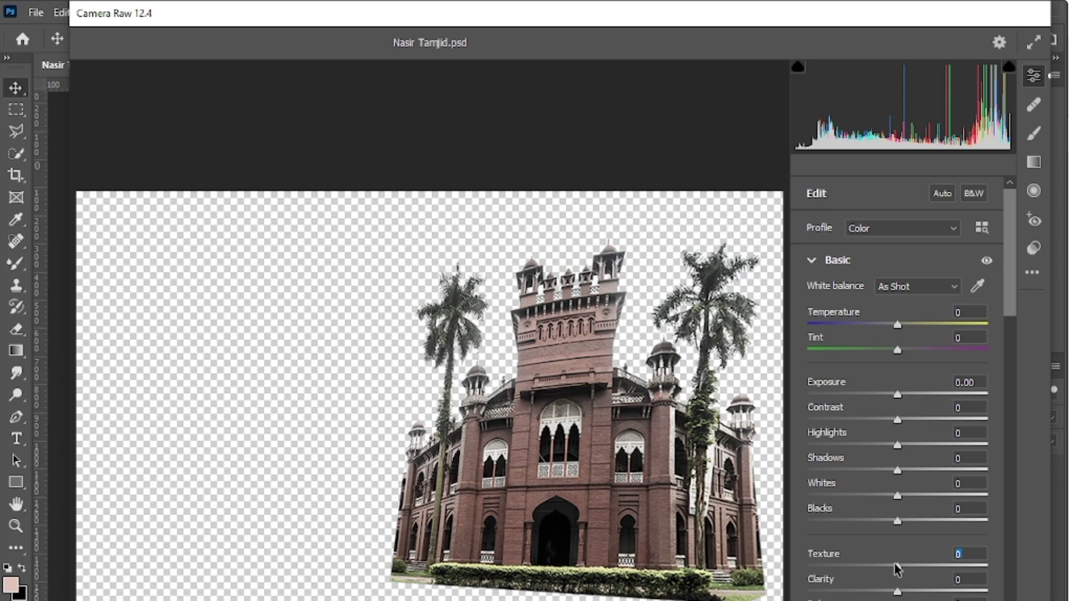
drag(898, 567, 992, 568)
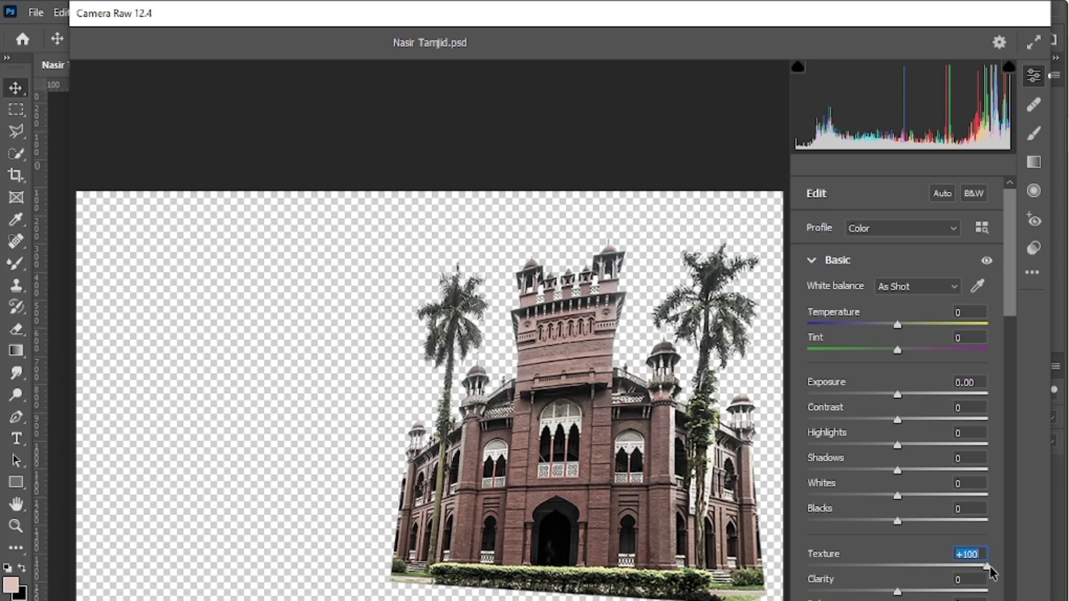
drag(897, 592, 911, 594)
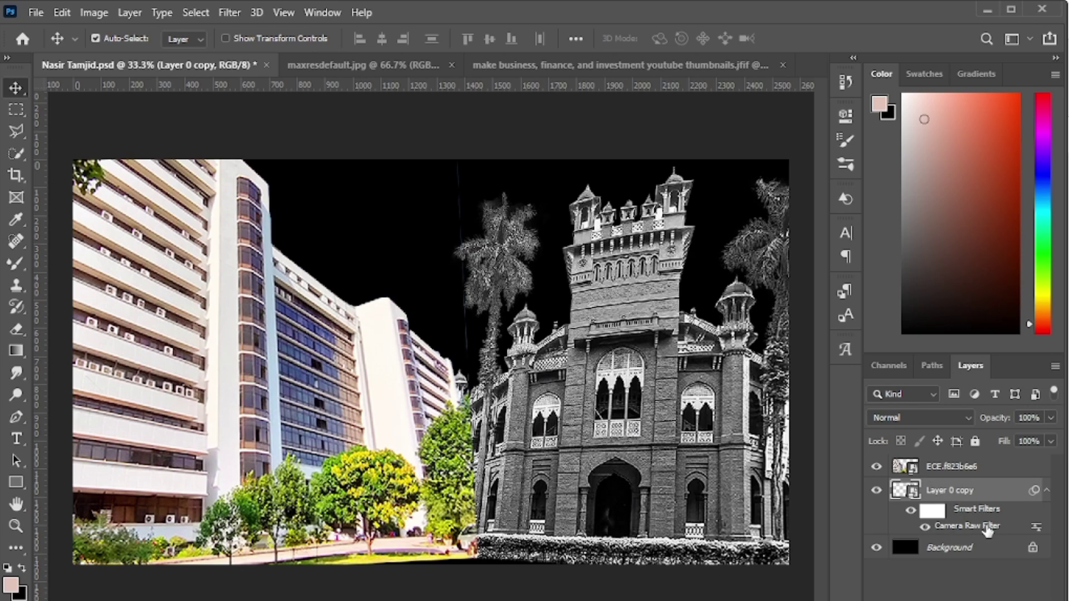
- Copy the Camera Raw filter onto the ECE towers layer, collapse the filter lists, save, and pick dark red
key(ctrl)
drag(989, 531, 989, 469)
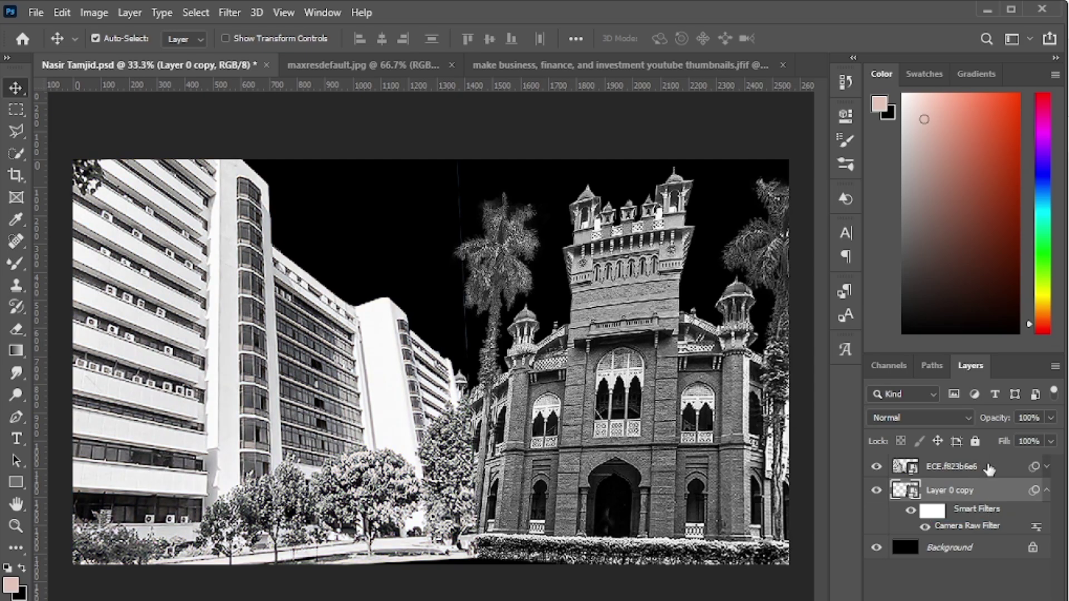
click(1042, 472)
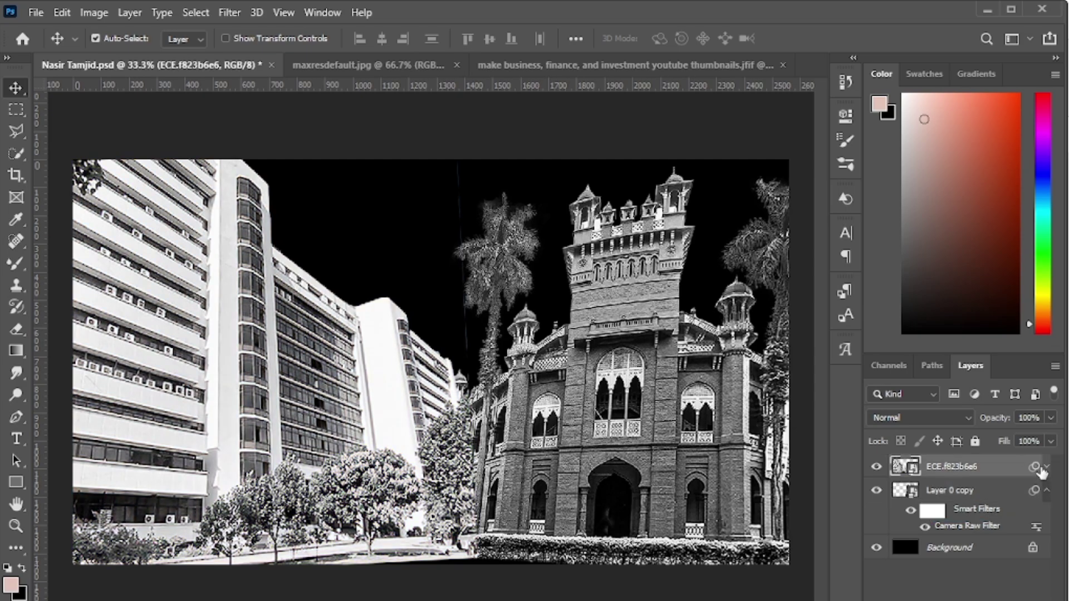
click(1045, 469)
click(1045, 469)
click(1046, 491)
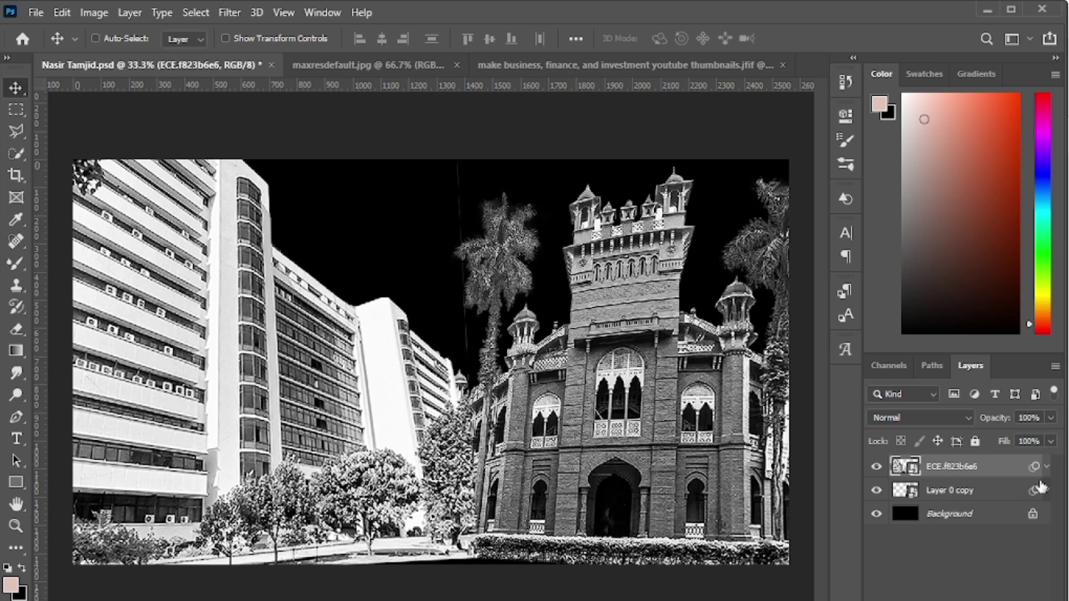
key(ctrl+s)
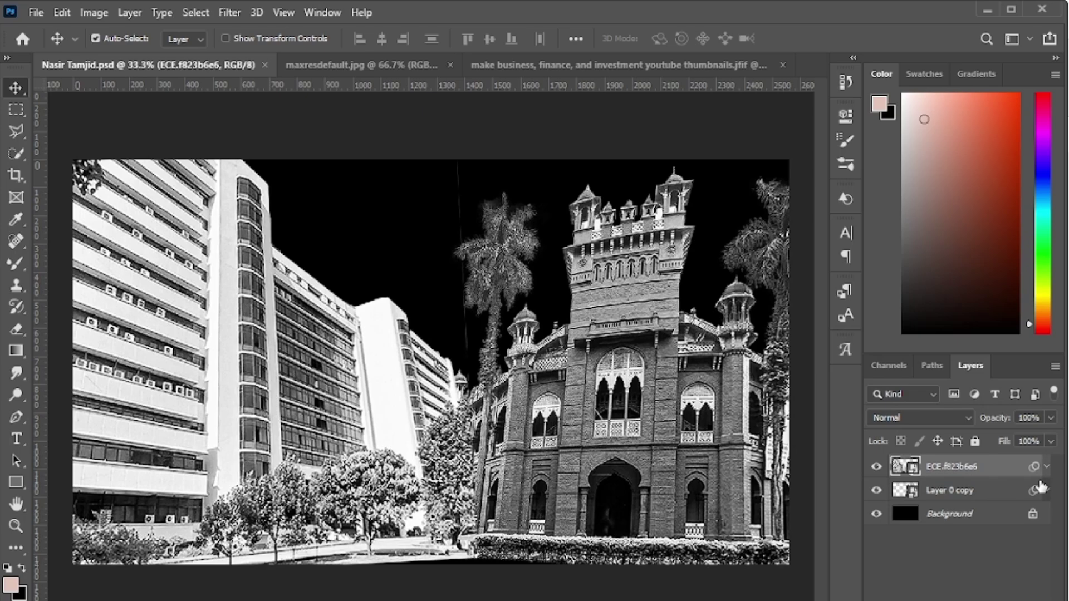
click(1014, 181)
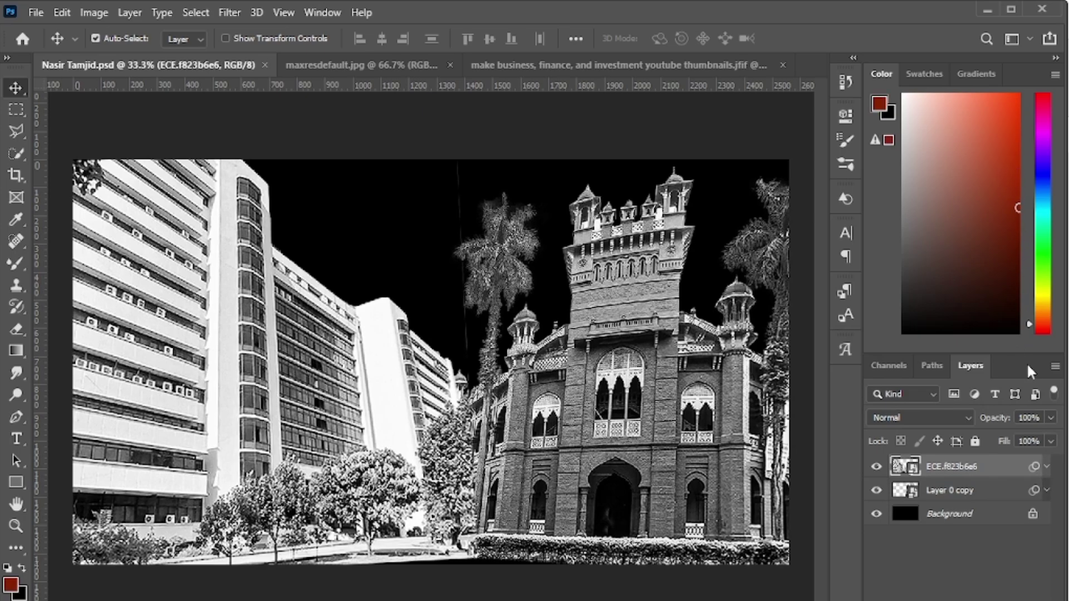
- Add a dark red Solid Color fill layer and set its blend mode to Color
click(990, 593)
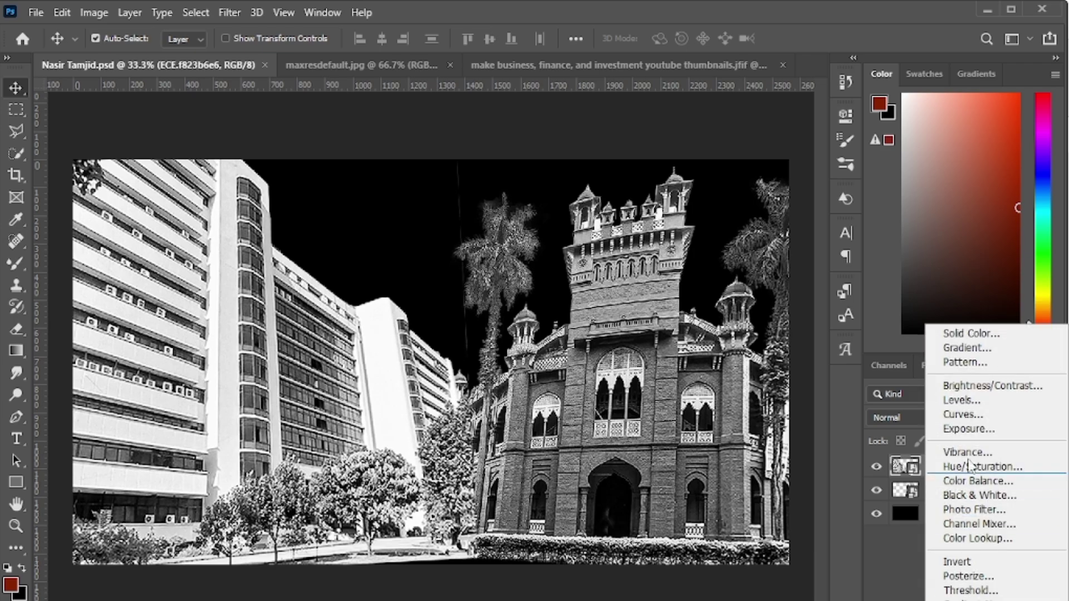
click(970, 333)
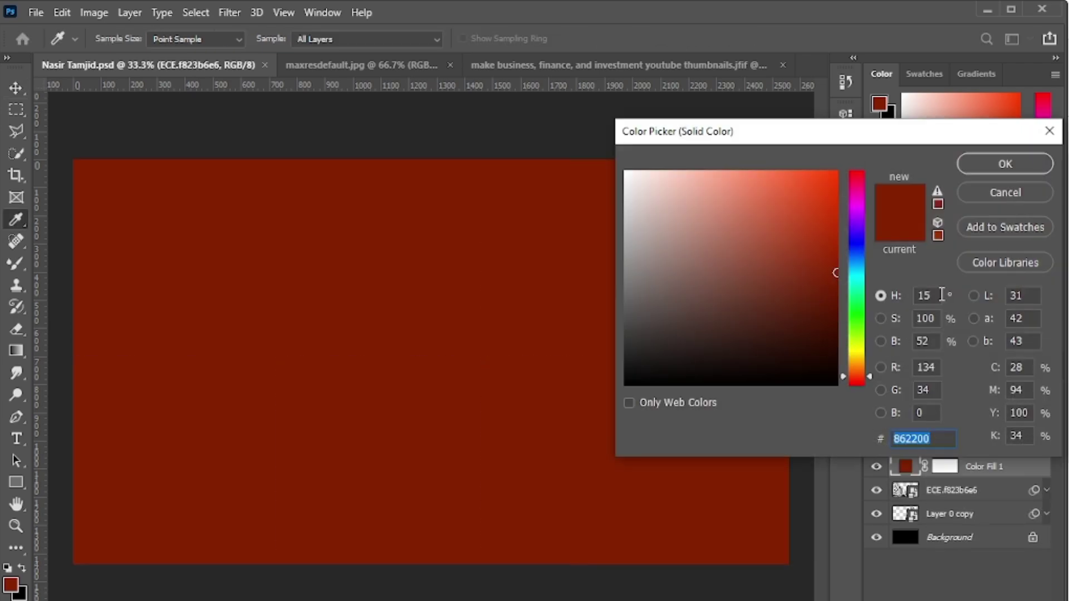
click(1005, 164)
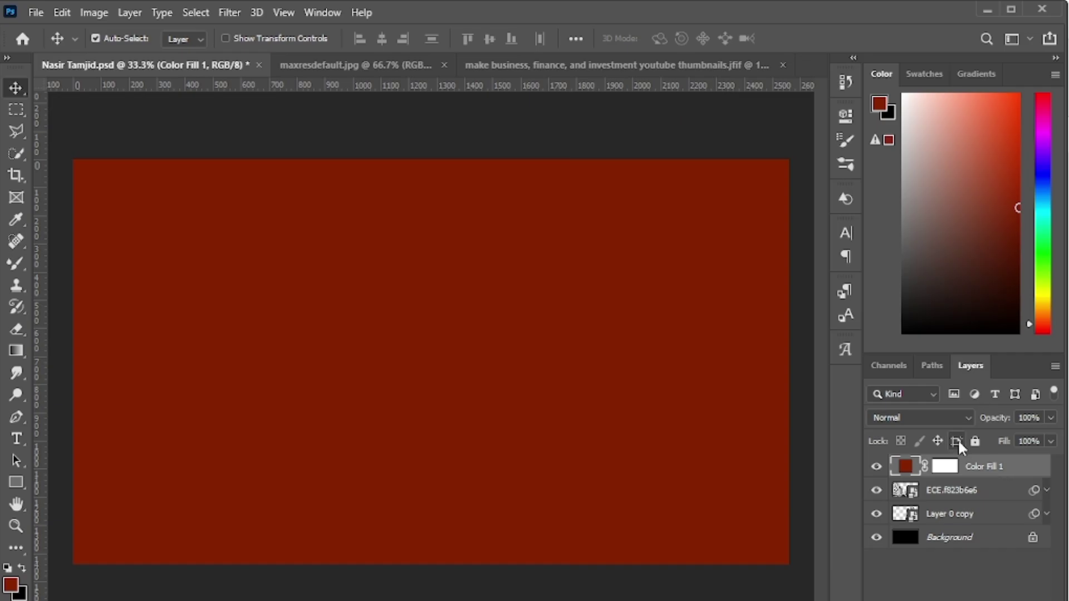
click(952, 422)
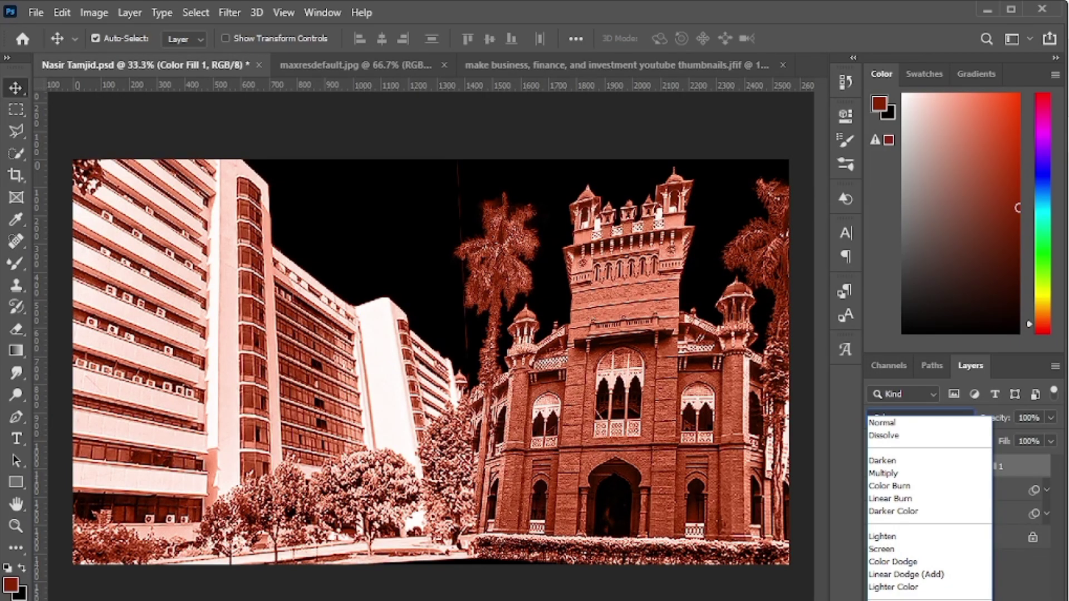
key(Return)
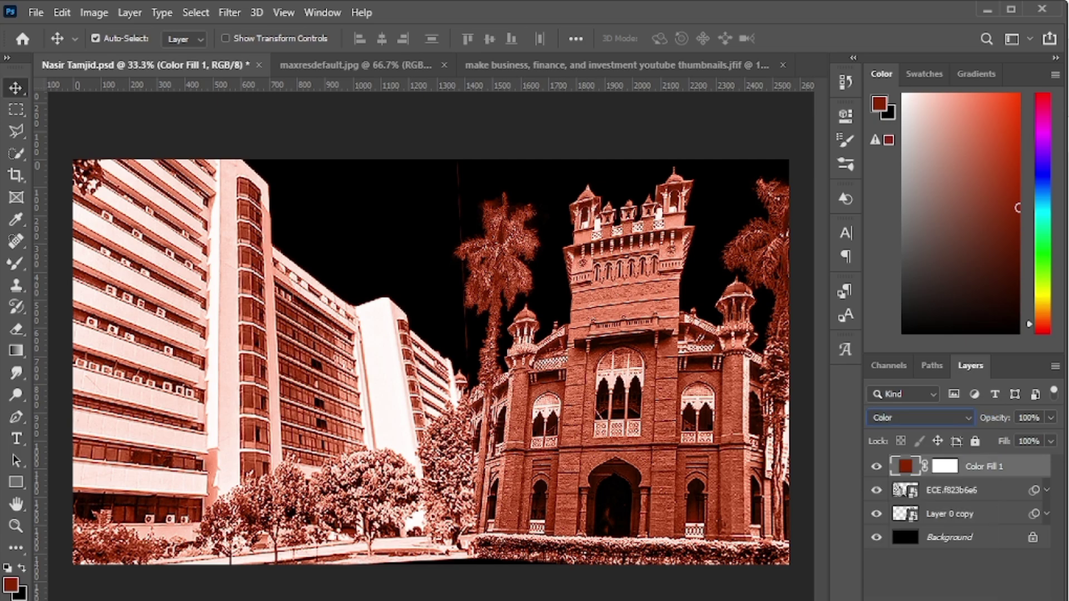
- Shift the fill layer's colour to an orange-brown around #b75600
double_click(907, 466)
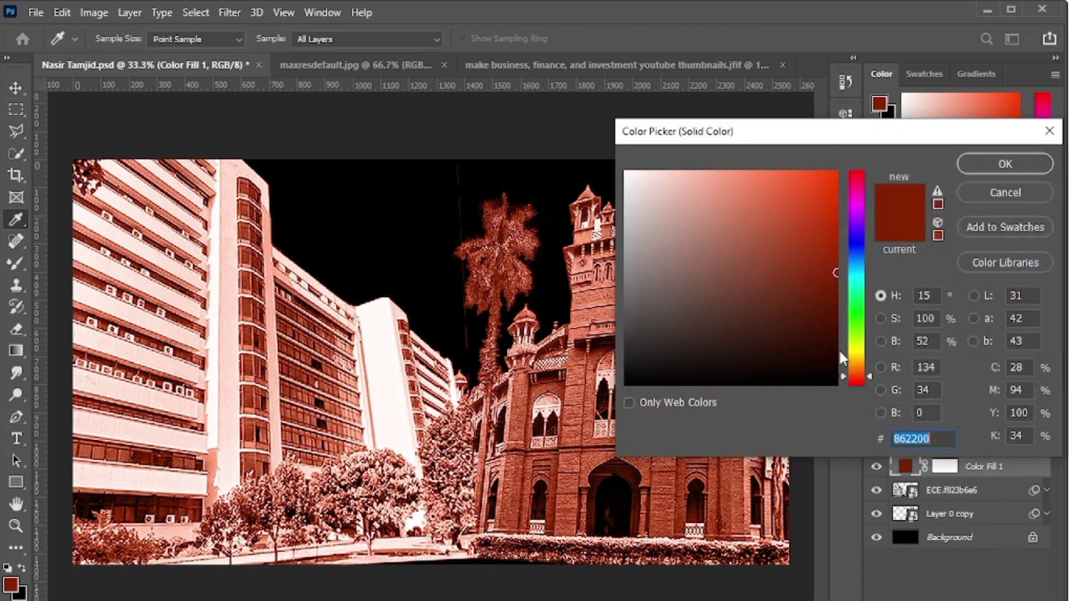
mouse_move(839, 349)
mouse_down()
mouse_move(808, 253)
mouse_move(838, 172)
mouse_move(889, 146)
mouse_up()
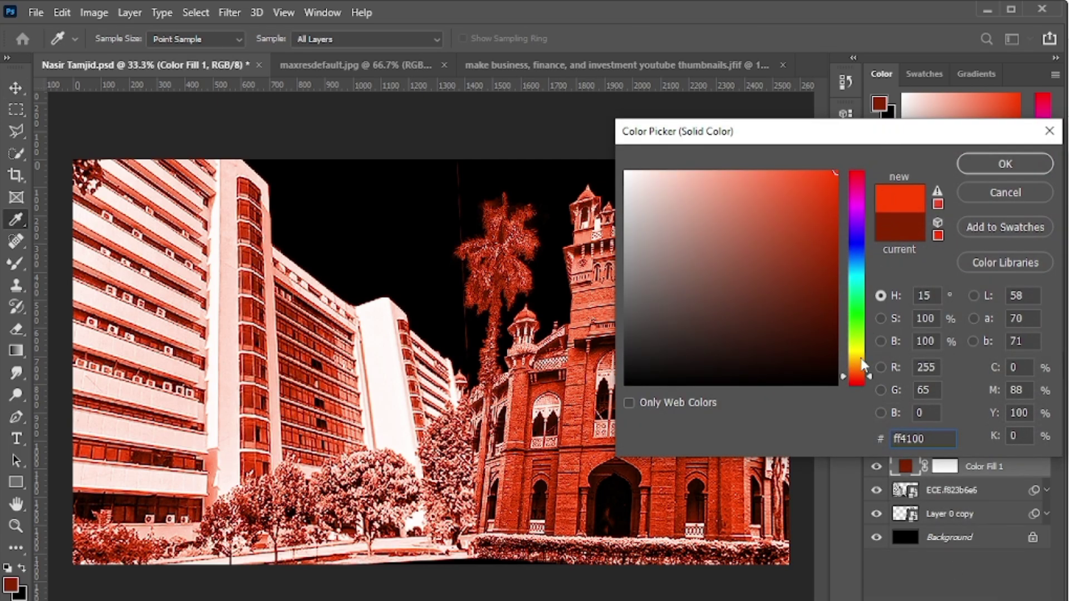
mouse_move(841, 373)
mouse_down()
mouse_move(825, 259)
mouse_move(843, 219)
mouse_move(850, 232)
mouse_up()
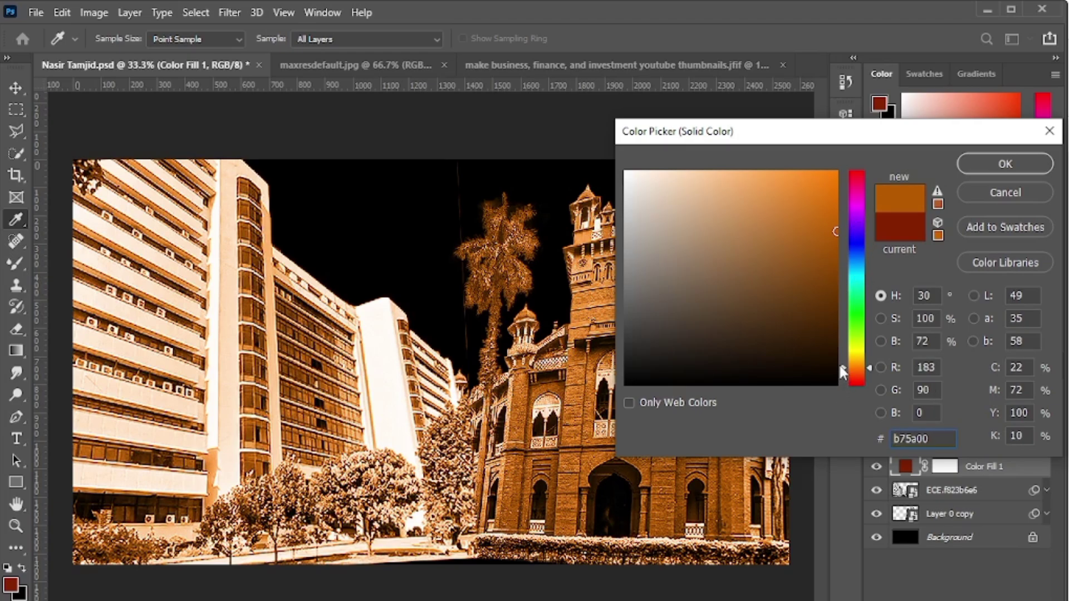
drag(842, 372, 843, 369)
- Drag the red-brick building photo from Downloads onto the Photoshop document
key(alt+Tab)
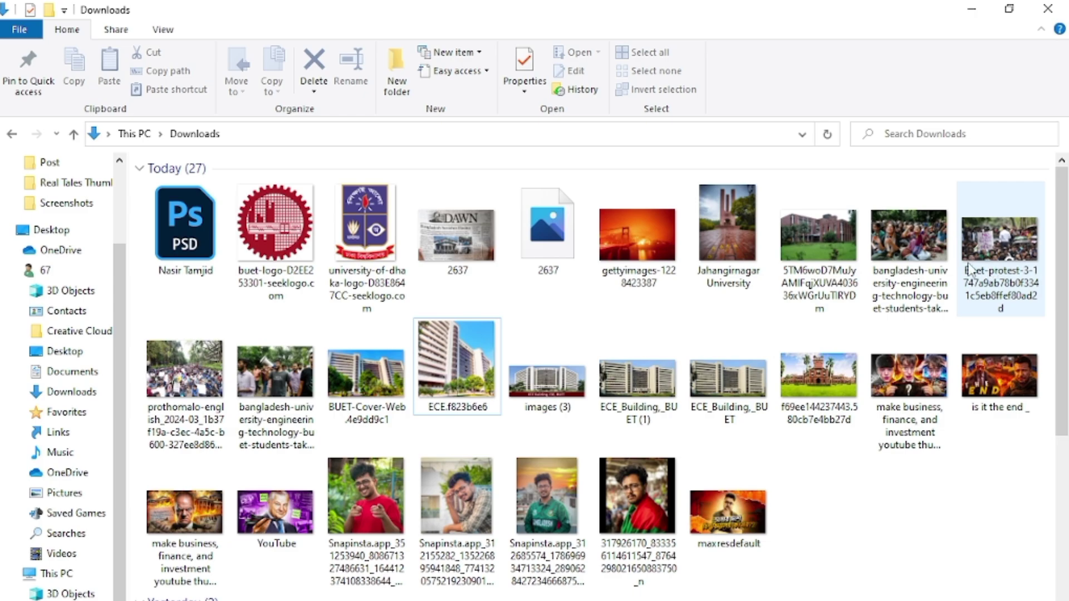
click(843, 259)
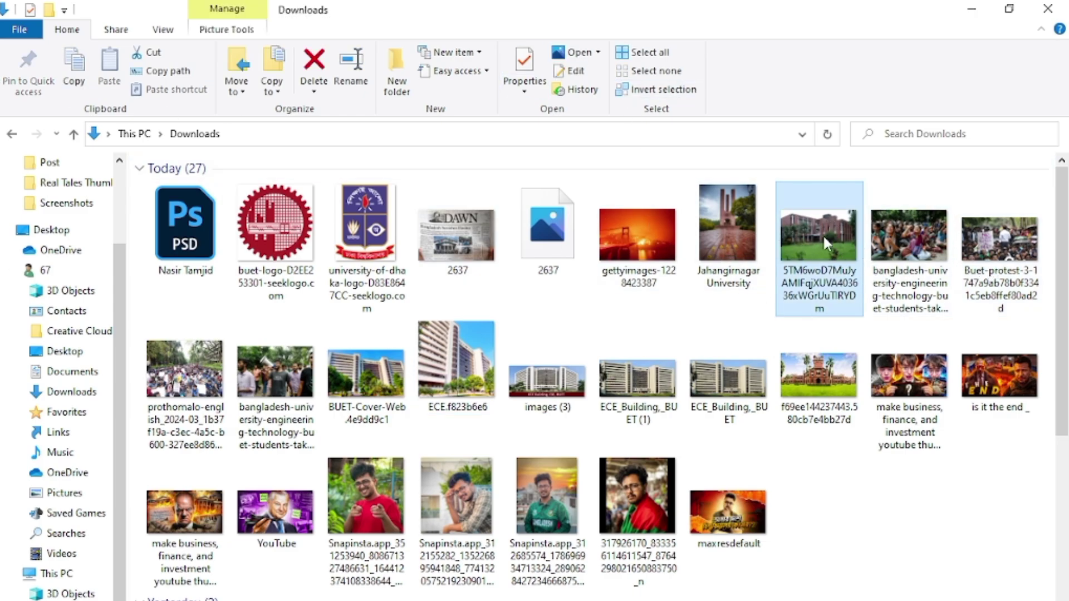
drag(824, 240, 494, 537)
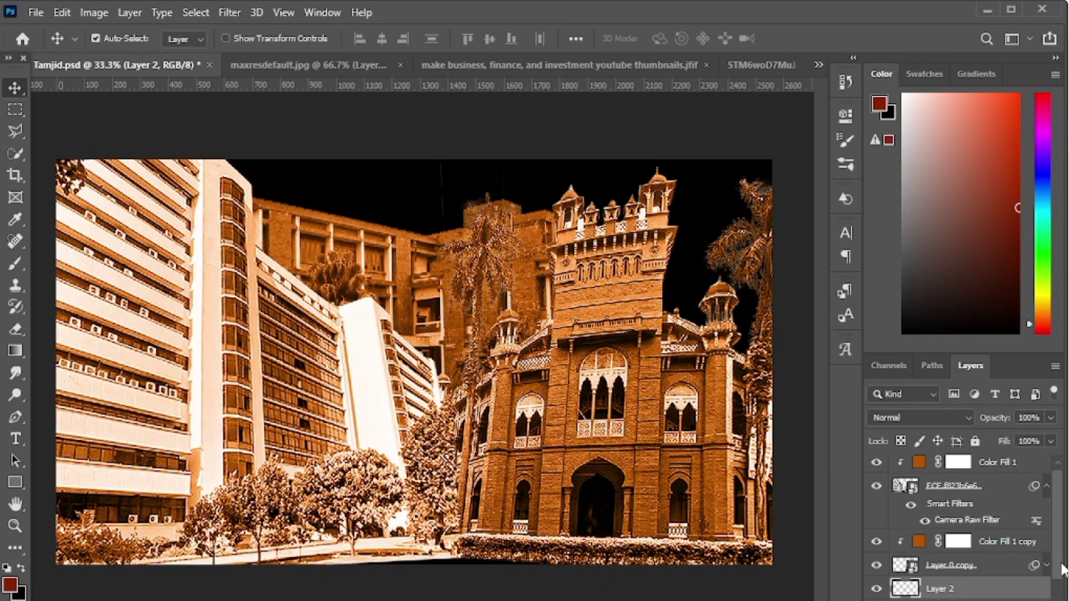
- Clip a copy of the colour fill to the building photo, save, and reposition the layer
drag(1003, 541, 980, 582)
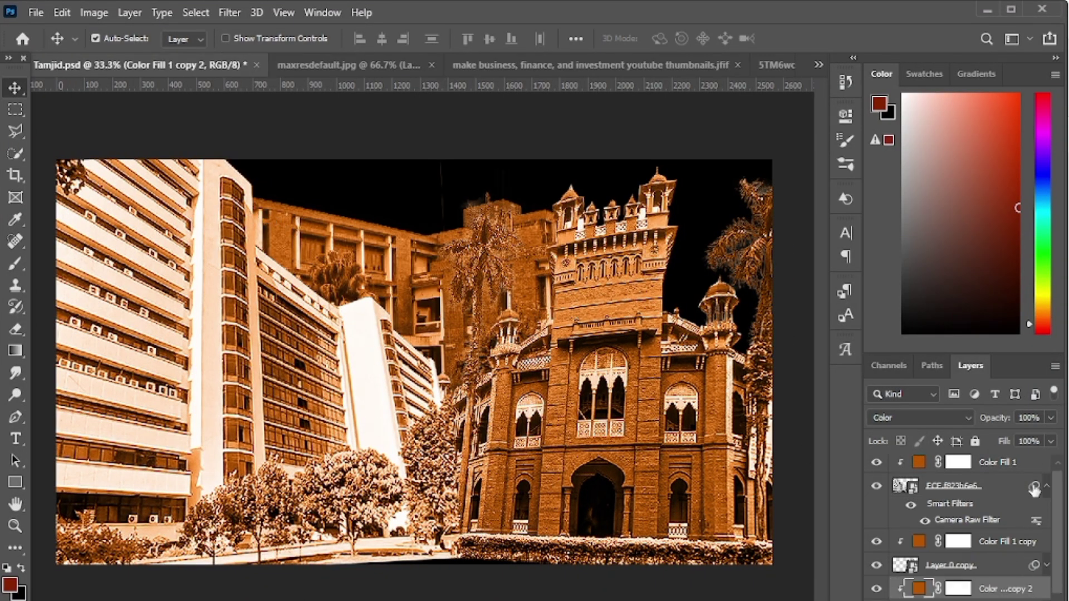
key(ctrl+s)
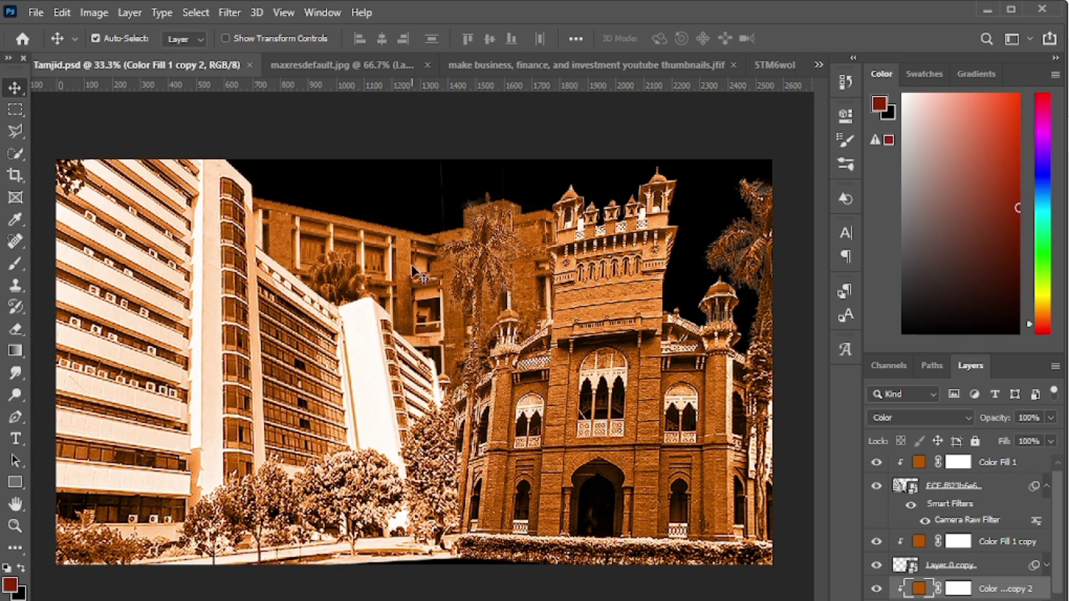
drag(437, 261, 469, 254)
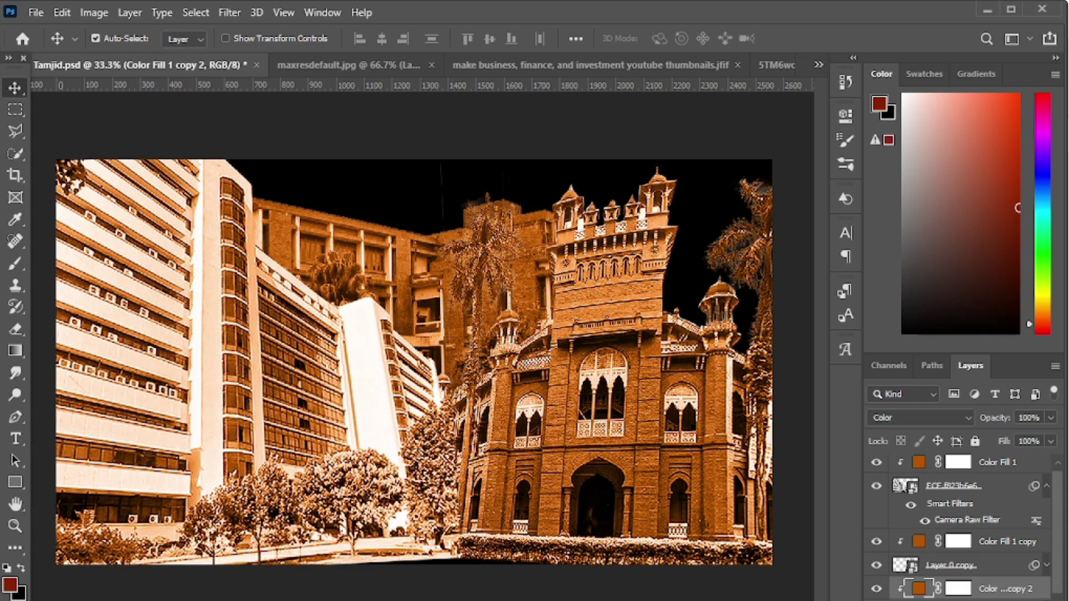
- Reposition Layer 1 on the canvas, then step down to select the Background layer
key(alt+bracketleft)
drag(421, 278, 429, 261)
scroll(1061, 497, down, 1)
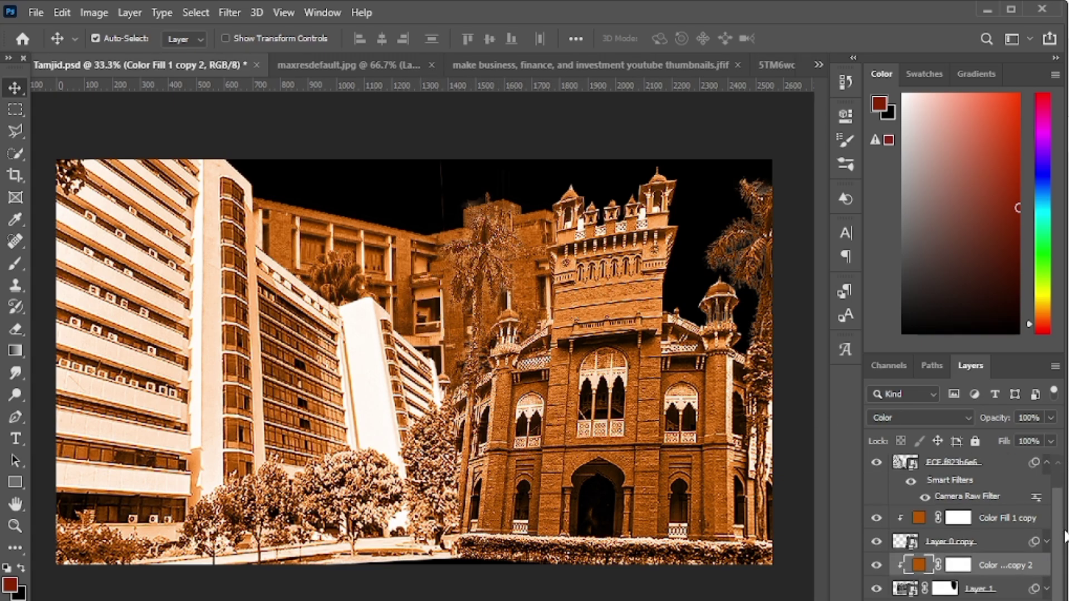
click(1009, 590)
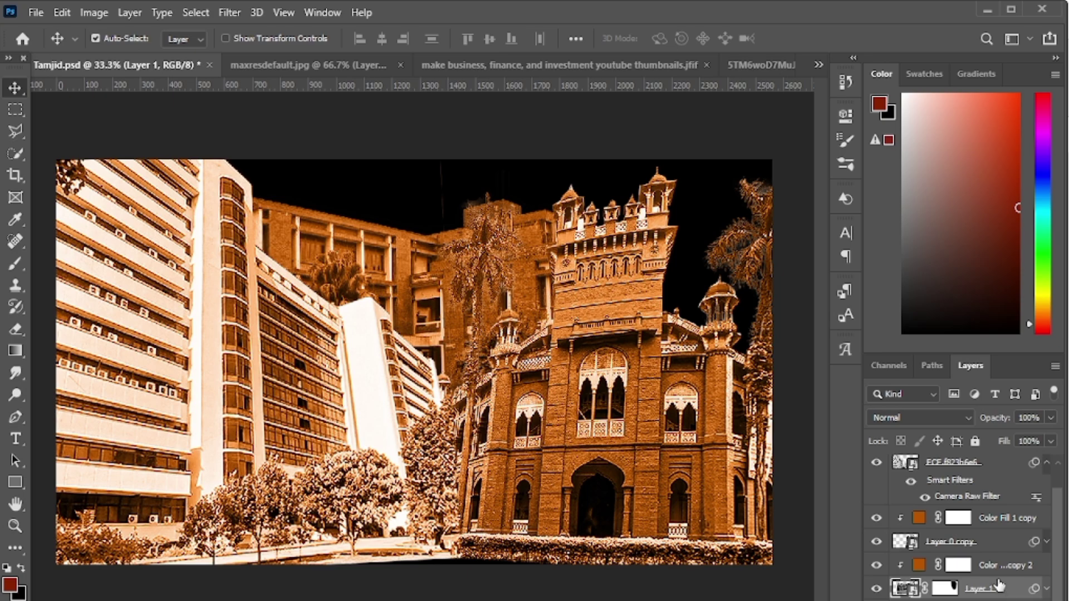
key(alt+bracketleft)
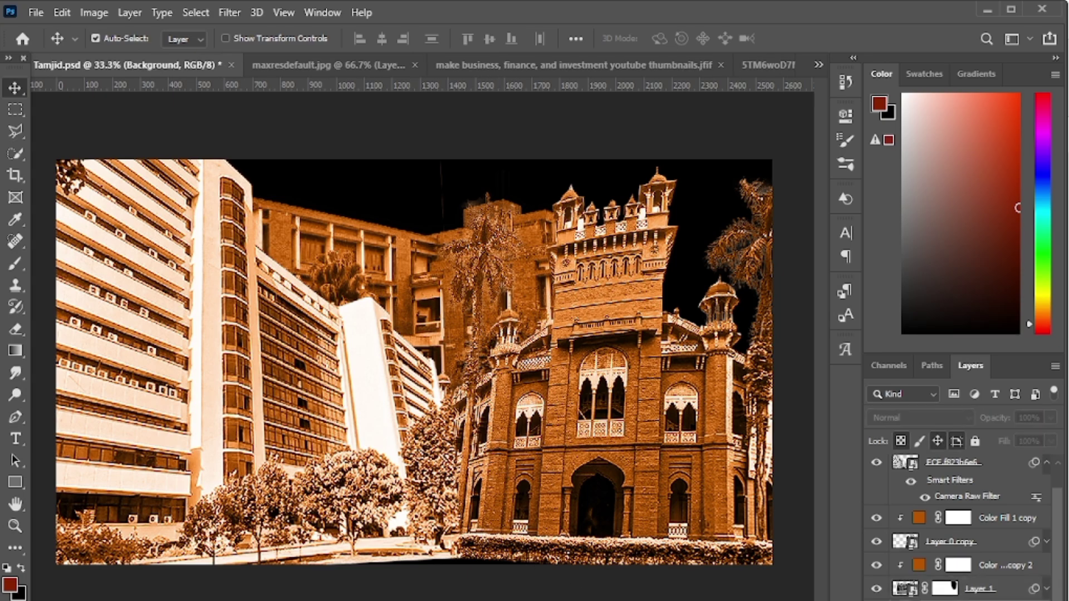
- Paste the red-sky image, enlarge it to about 413% across the canvas, and commit the transform
key(ctrl+v)
drag(611, 292, 787, 291)
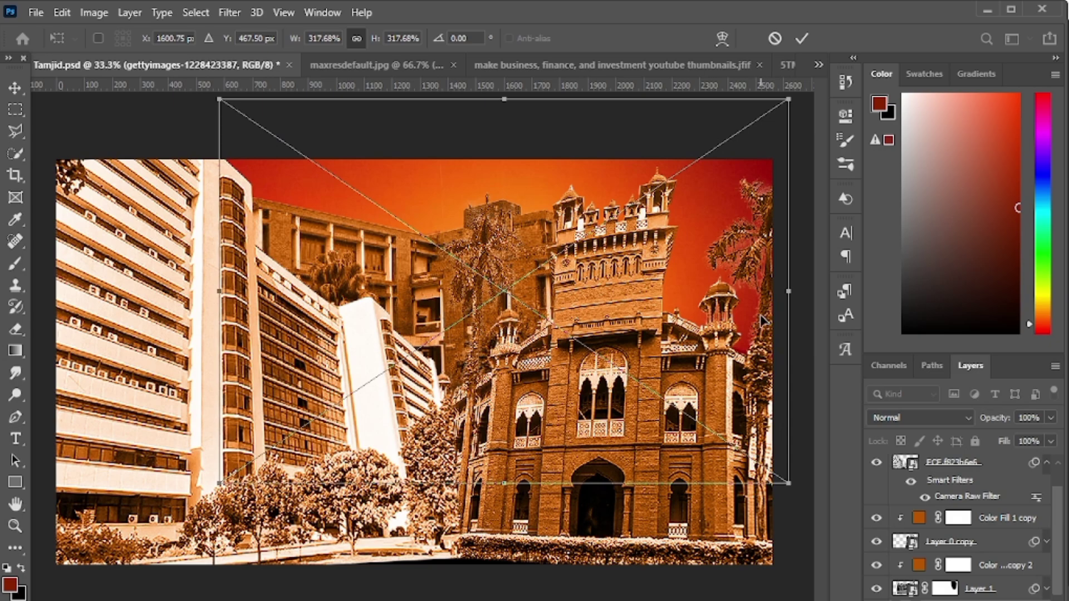
drag(510, 493, 508, 589)
drag(510, 365, 438, 365)
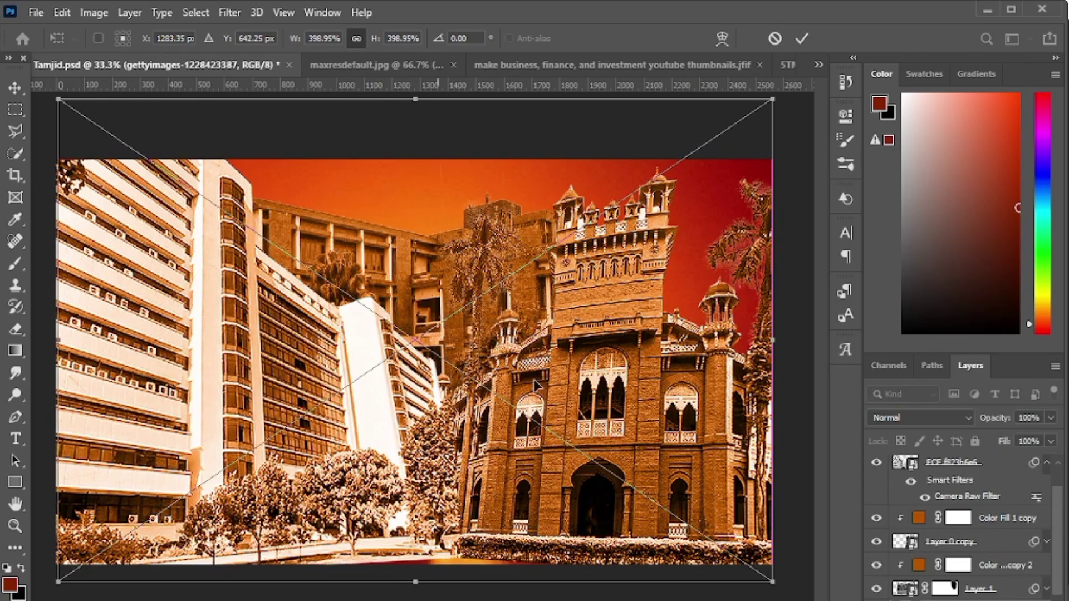
drag(772, 339, 808, 346)
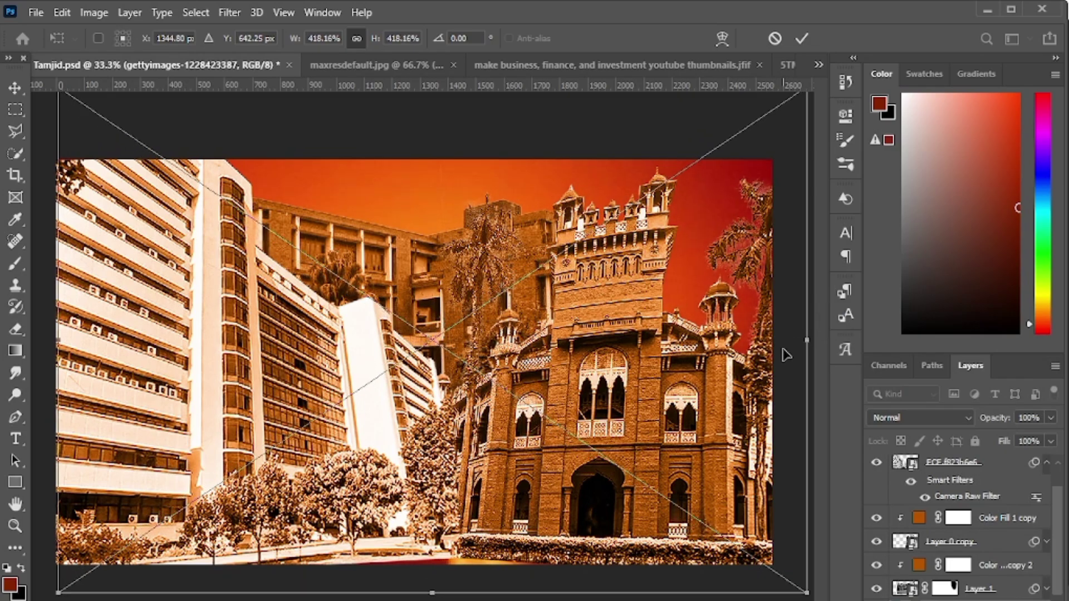
drag(460, 339, 452, 341)
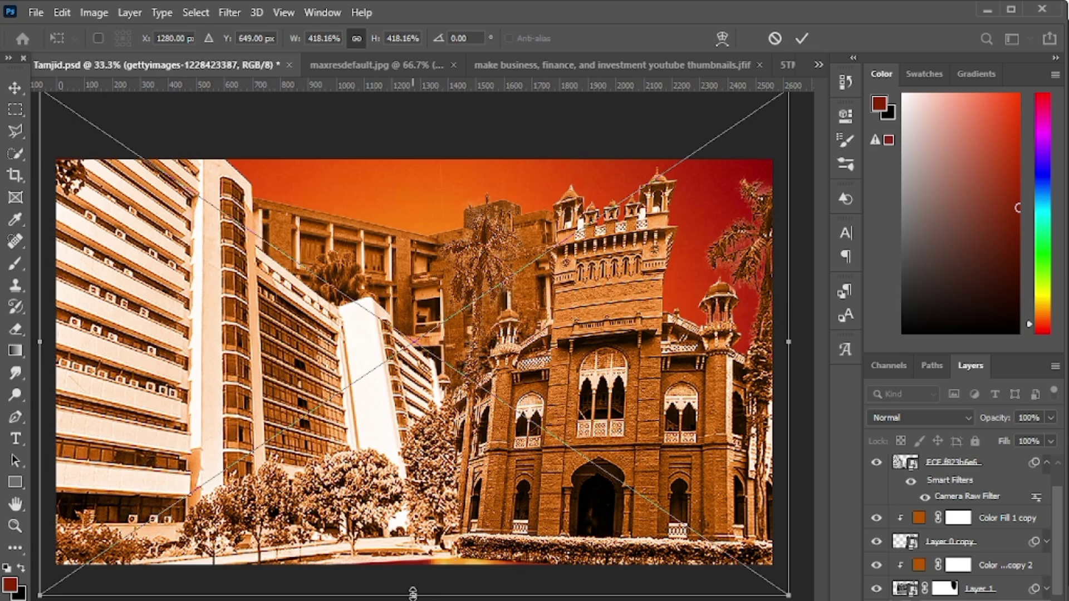
drag(414, 595, 417, 585)
drag(444, 379, 418, 397)
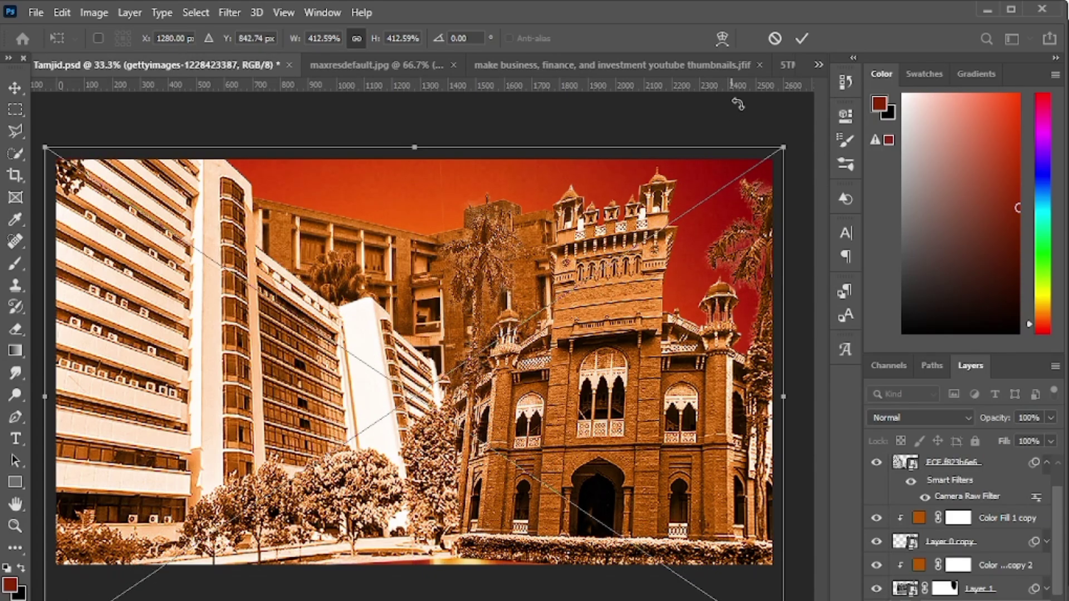
click(802, 38)
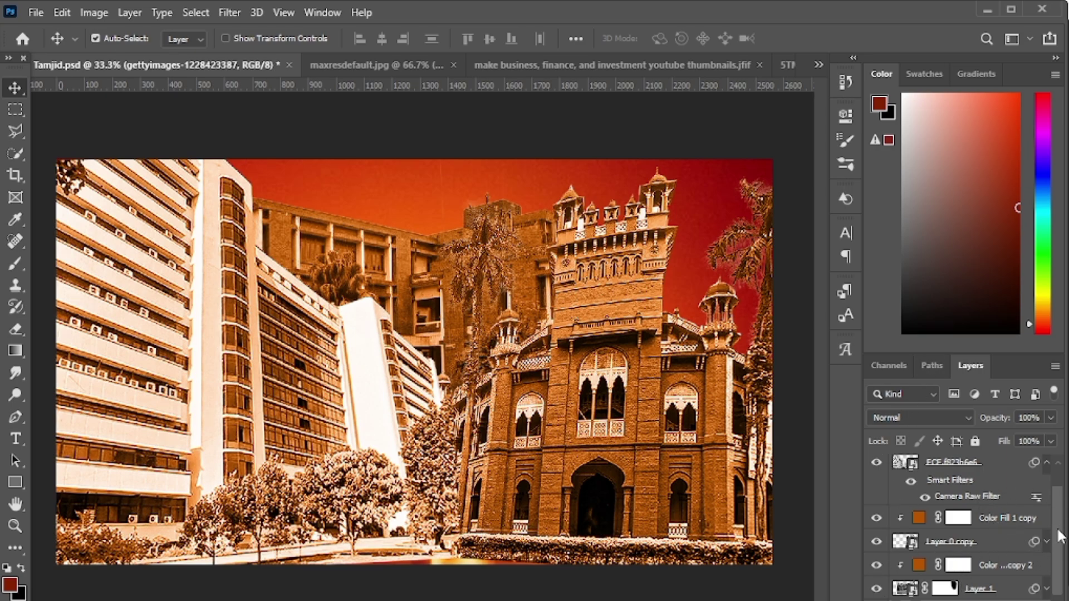
- Select the Color Fill 1 layer in the Layers panel
drag(1061, 535, 1060, 493)
click(1004, 471)
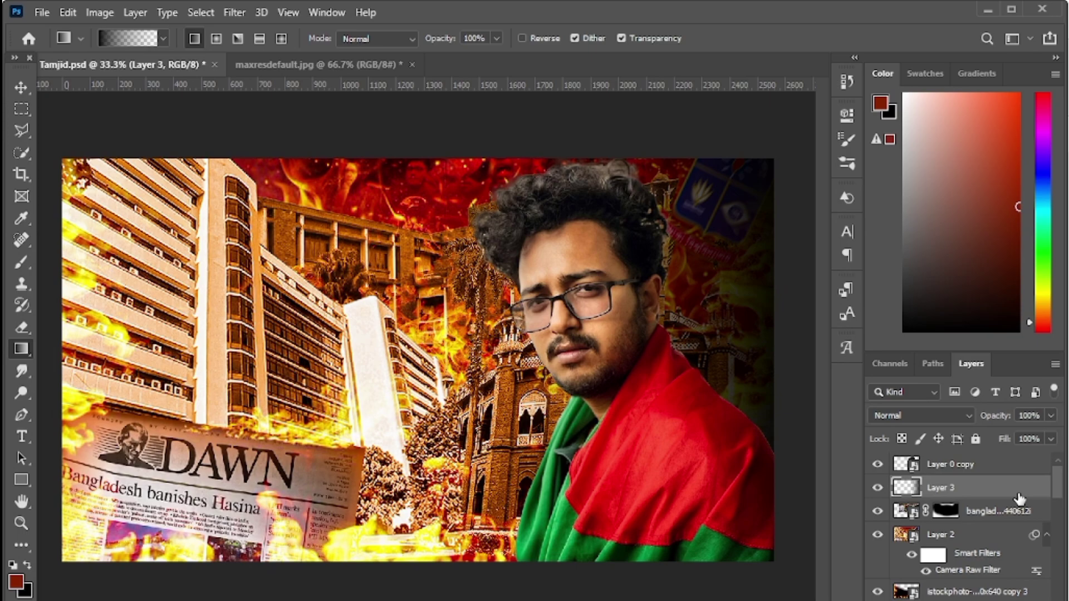
- Toggle Layer 3's visibility to compare, then delete it and restore it with undo
click(878, 488)
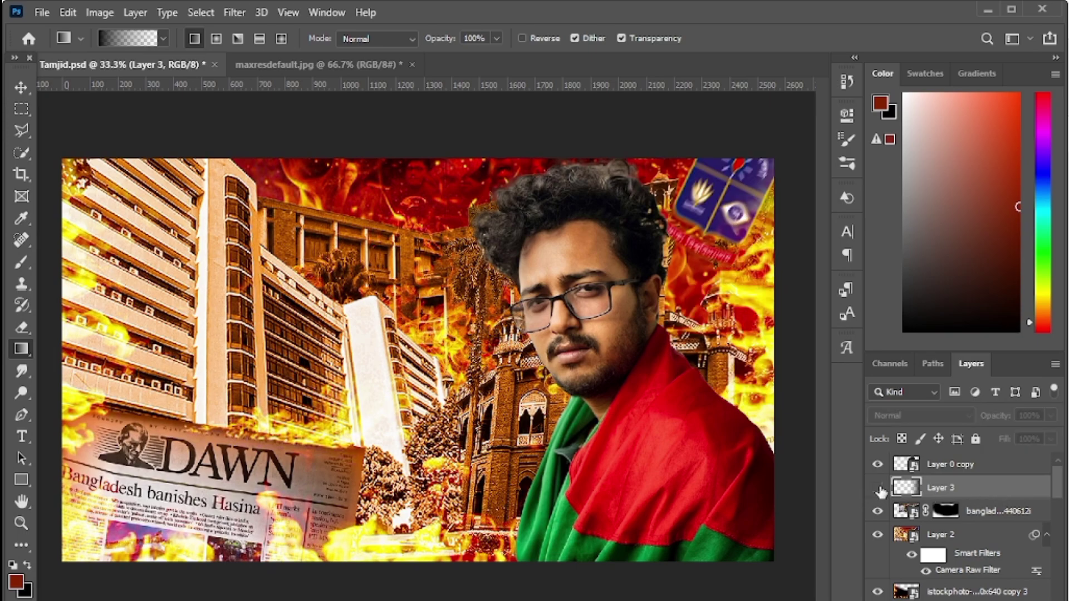
click(878, 488)
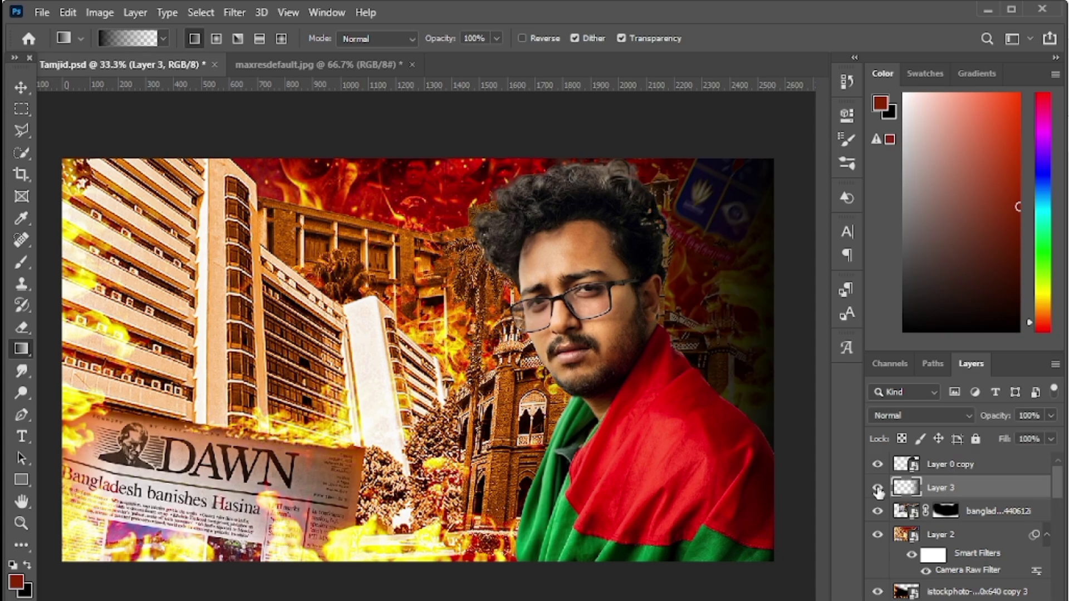
click(878, 489)
key(Delete)
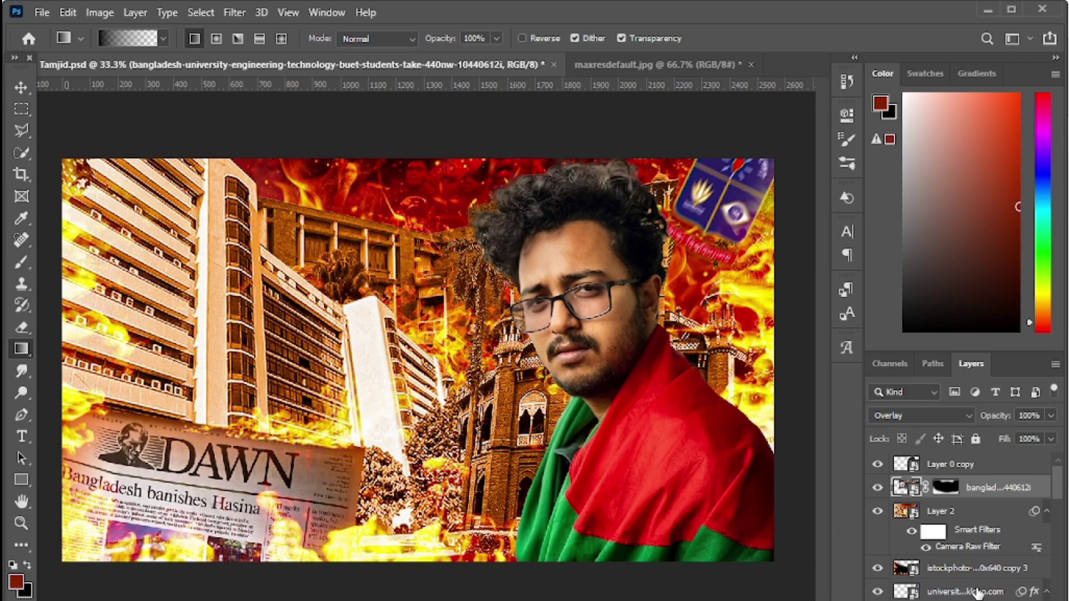
key(ctrl+z)
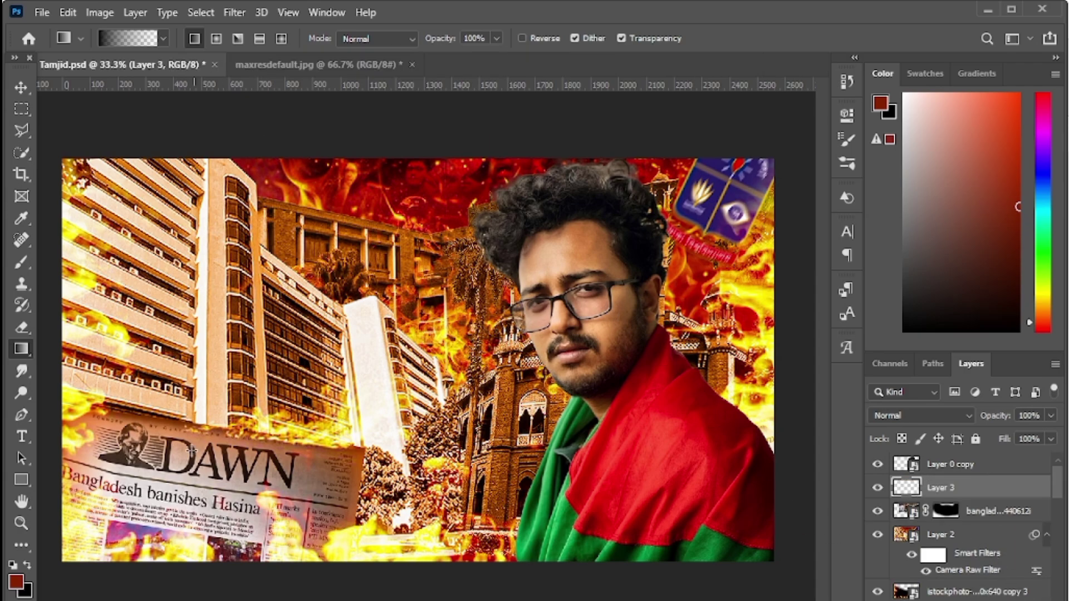
- Set the gradient's left stop to burnt orange 9b3f00 sampled from the buildings
click(132, 40)
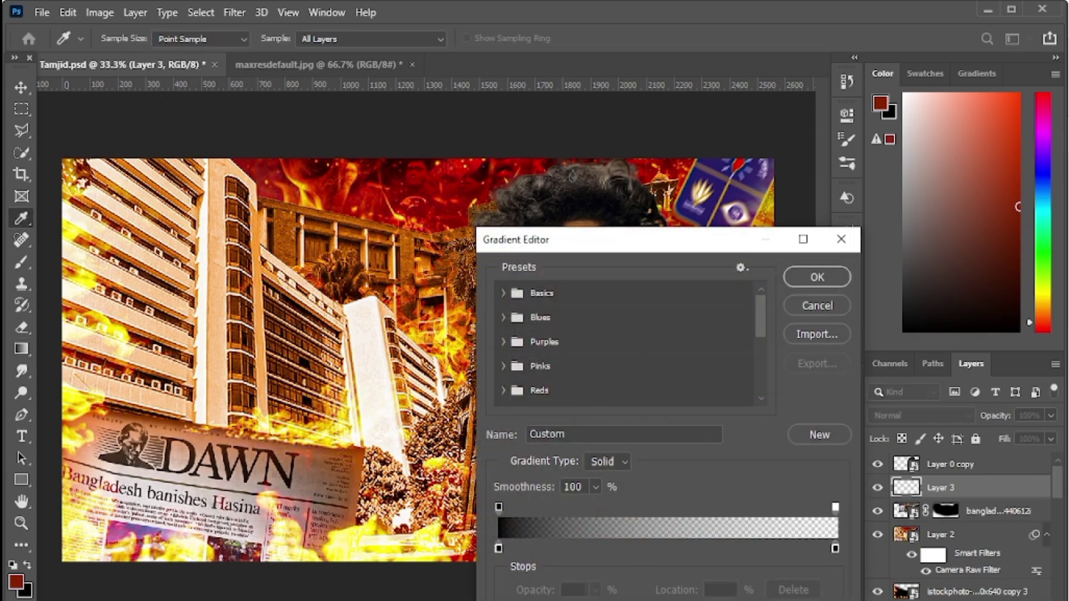
click(498, 550)
double_click(498, 548)
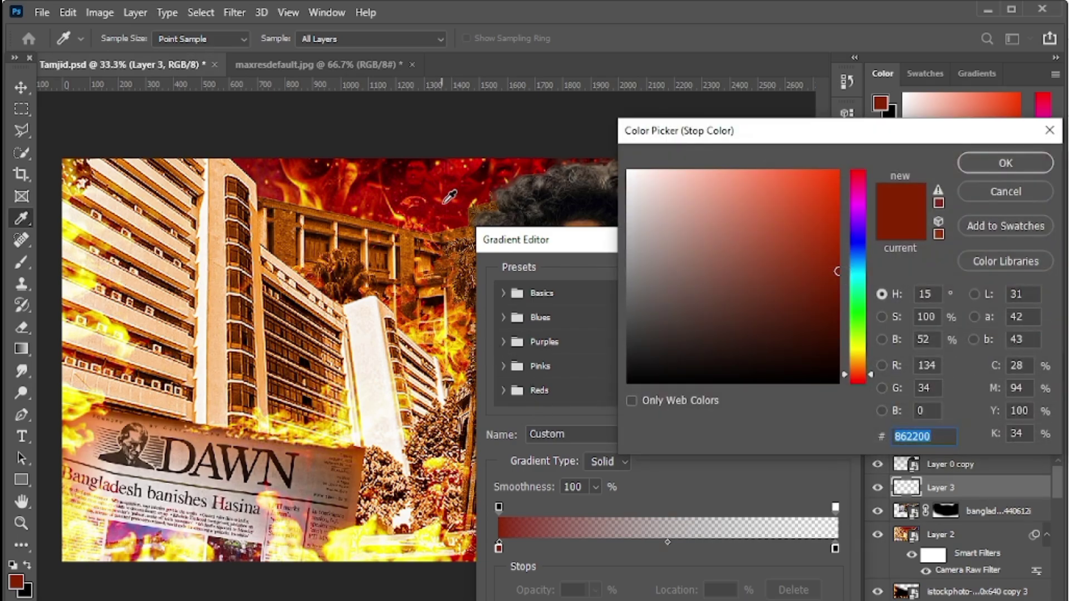
click(293, 355)
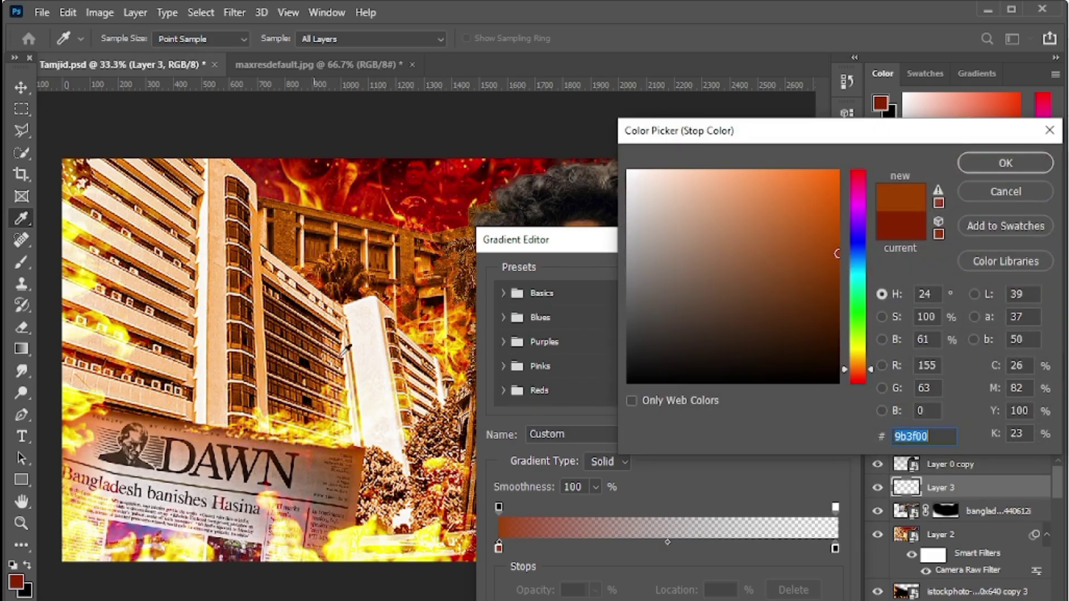
click(1005, 164)
click(819, 276)
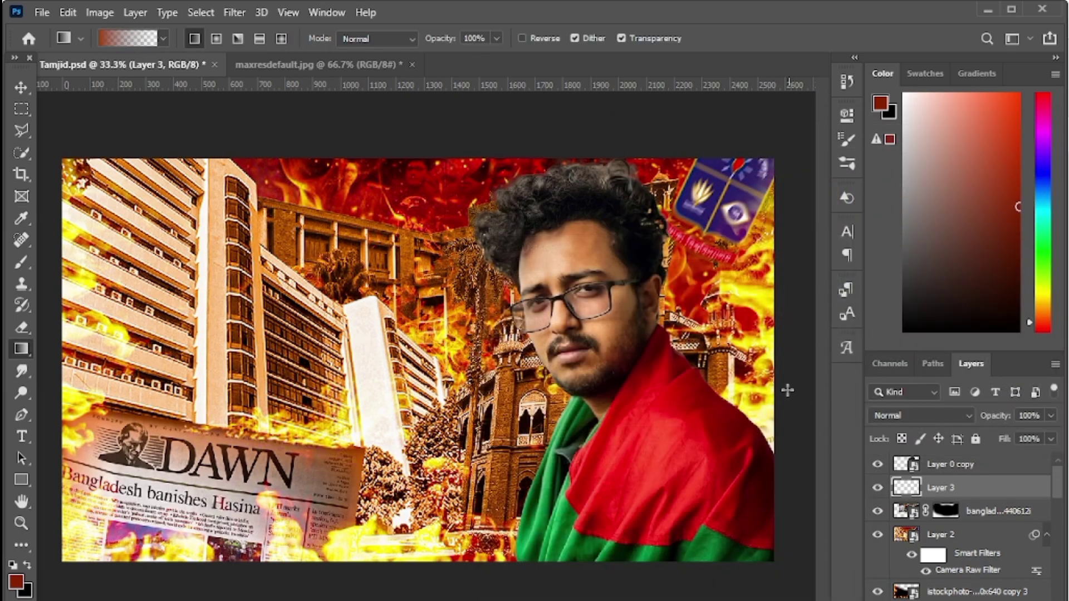
- Draw the orange gradient leftward from the right edge on Layer 3 and blend it as Overlay
drag(785, 361, 503, 370)
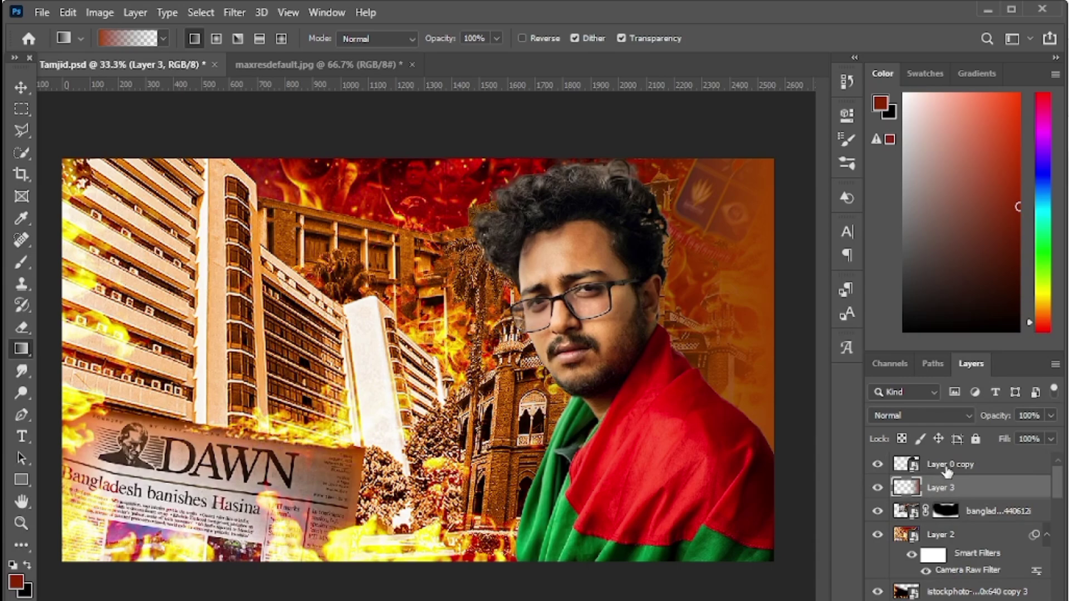
click(952, 418)
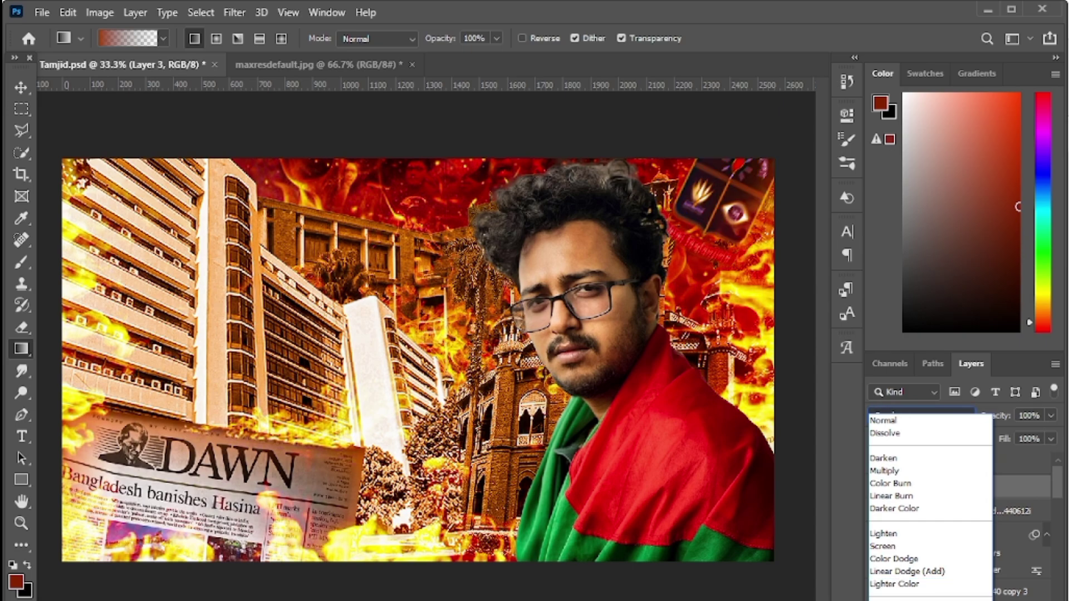
click(891, 600)
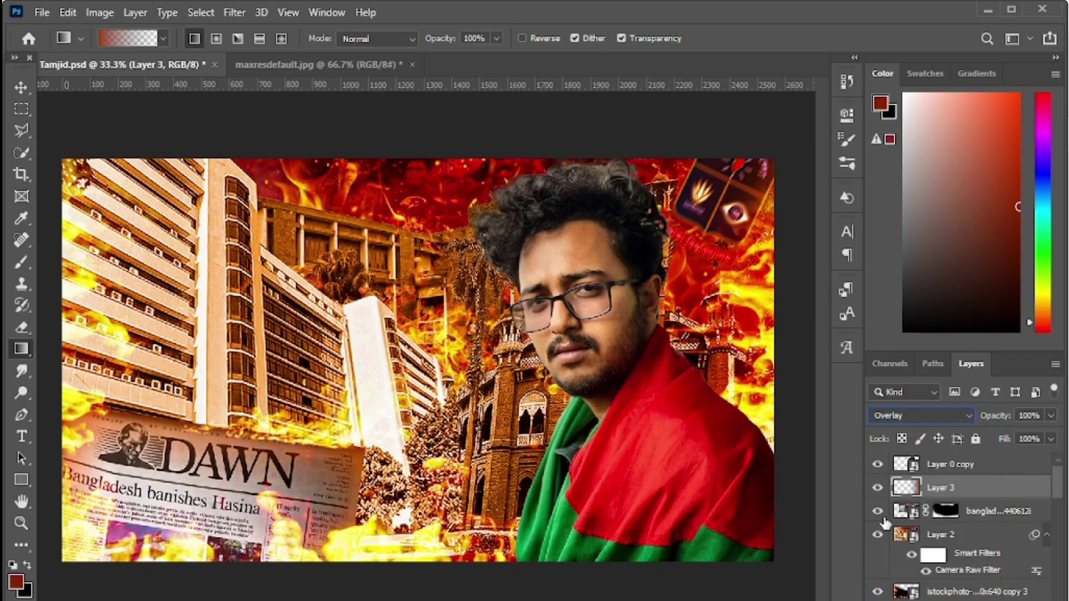
- Toggle Layer 3 on and off repeatedly to compare the Overlay effect, leaving it visible
click(877, 488)
click(877, 488)
click(877, 488)
click(877, 488)
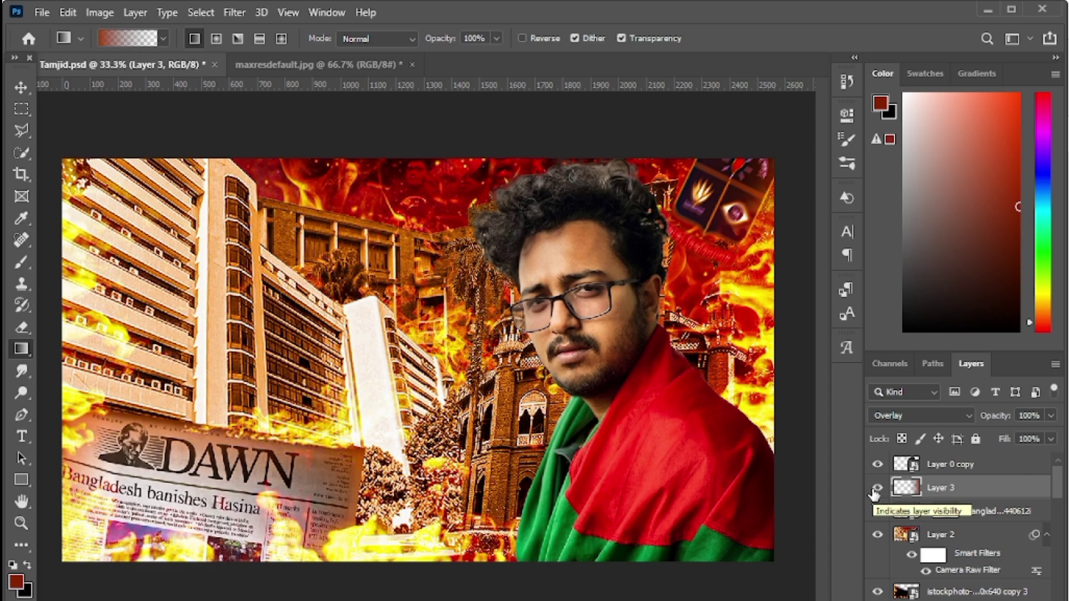
click(877, 489)
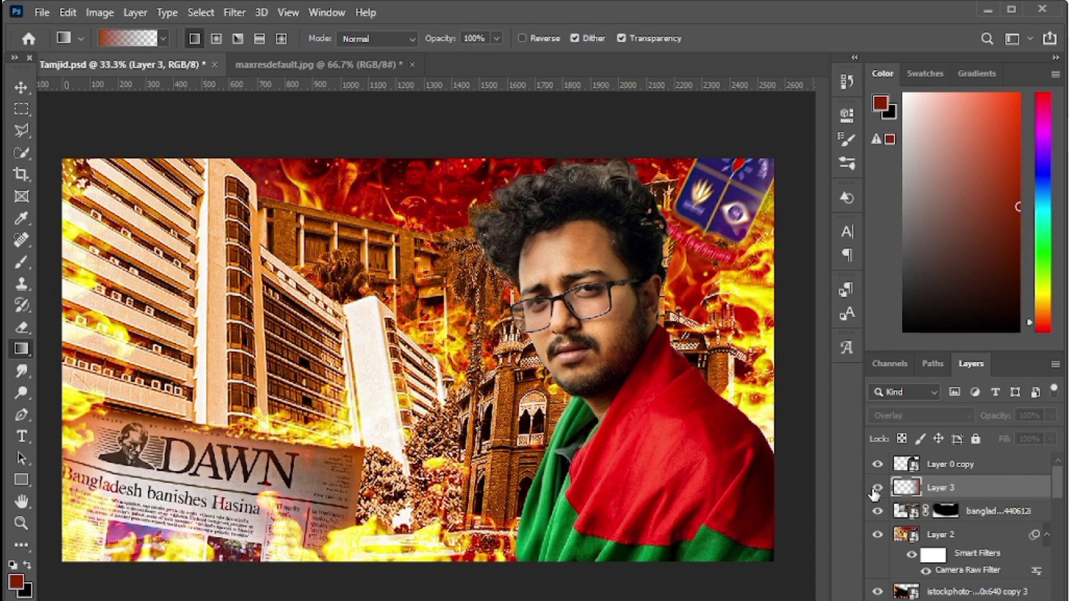
click(877, 488)
click(877, 488)
click(876, 488)
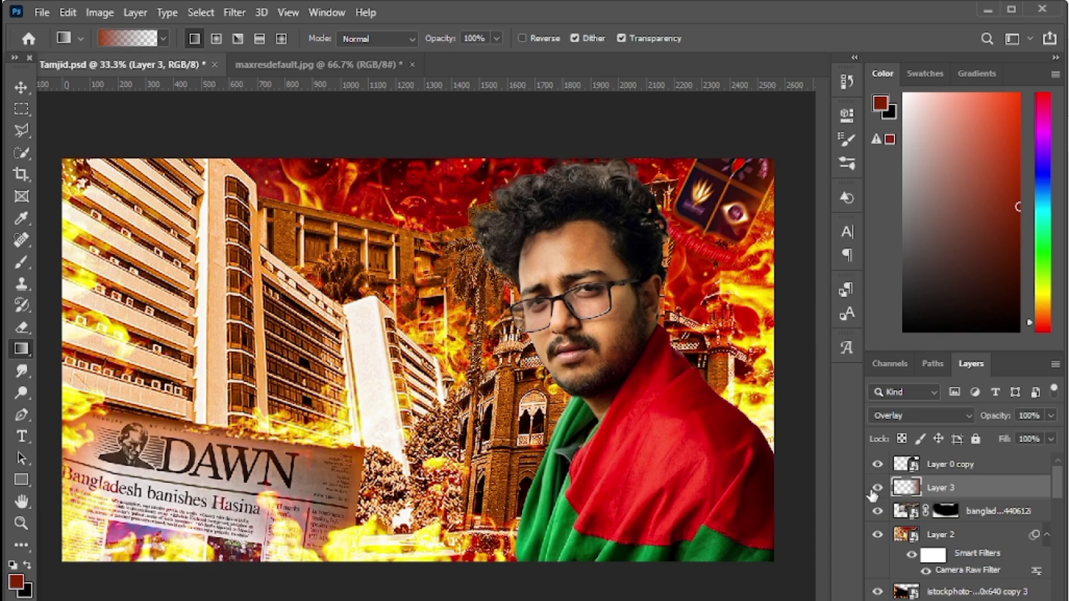
click(874, 490)
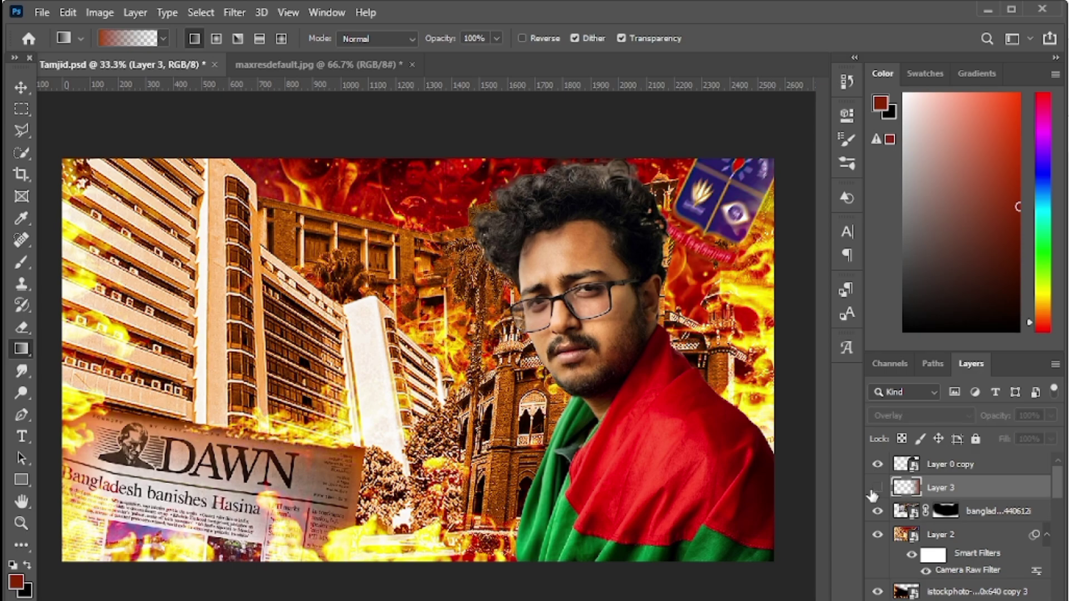
click(875, 489)
click(875, 489)
click(872, 494)
click(876, 489)
click(875, 489)
click(876, 489)
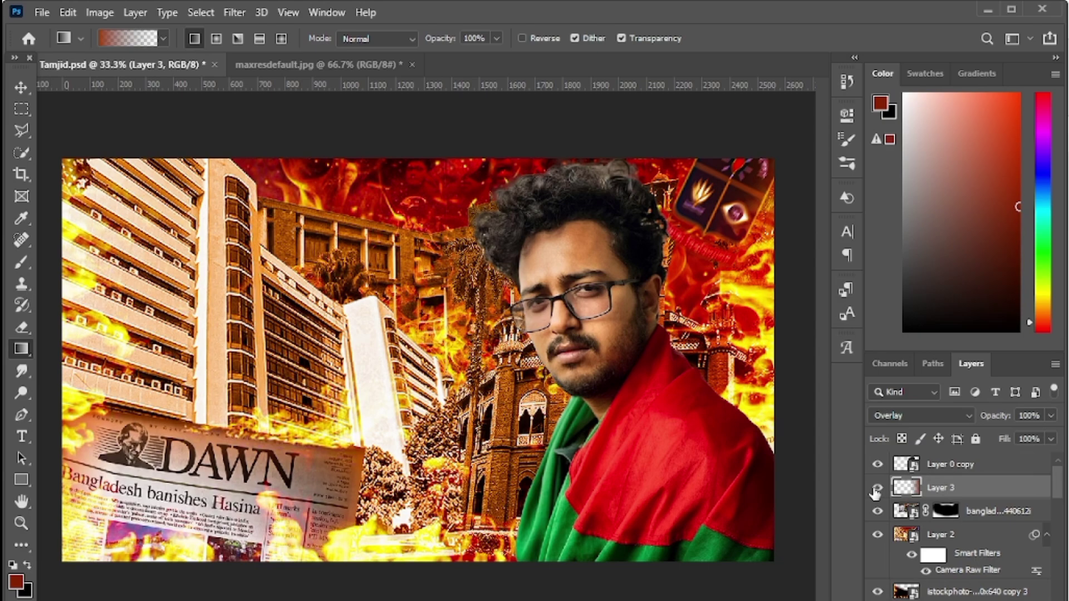
- Open the man's smart object in Camera Raw and collapse the Color Mixer, Split Toning, Optics, Effects, Calibration and Detail panels
double_click(906, 463)
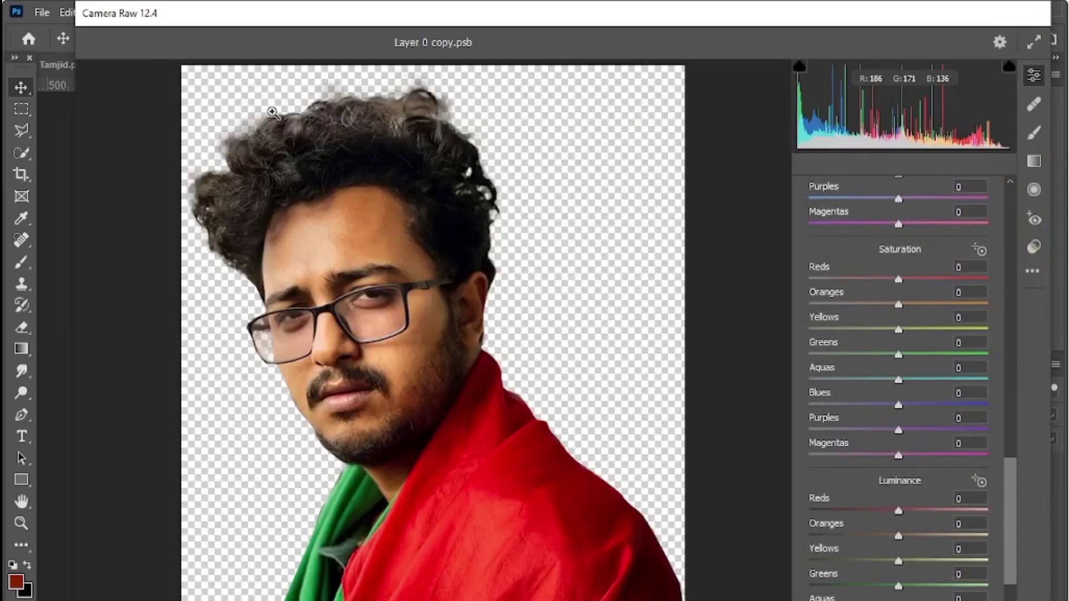
scroll(1004, 467, up, 8)
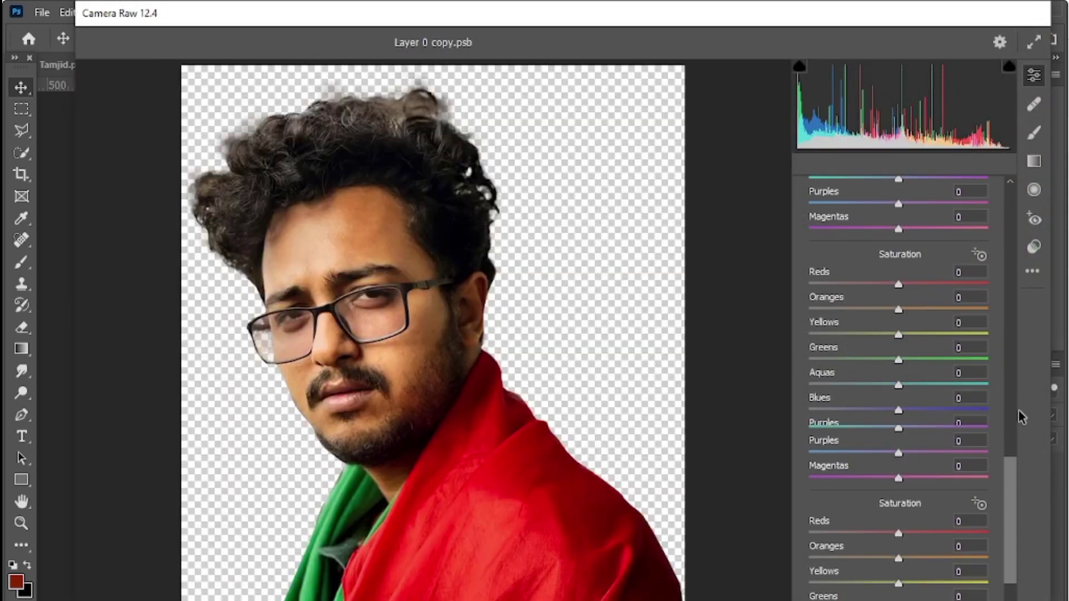
click(815, 387)
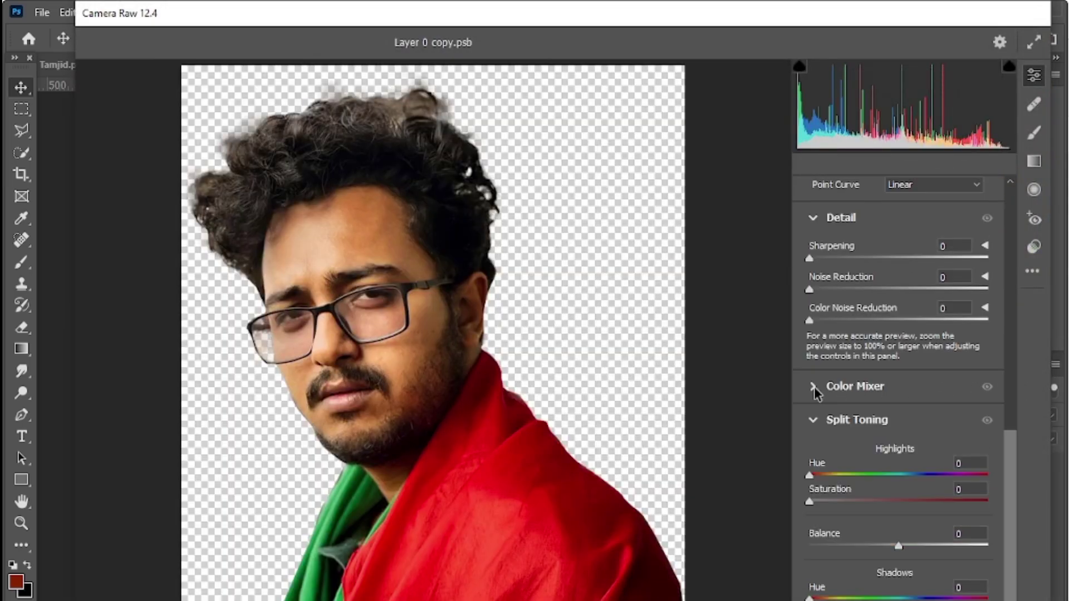
click(815, 420)
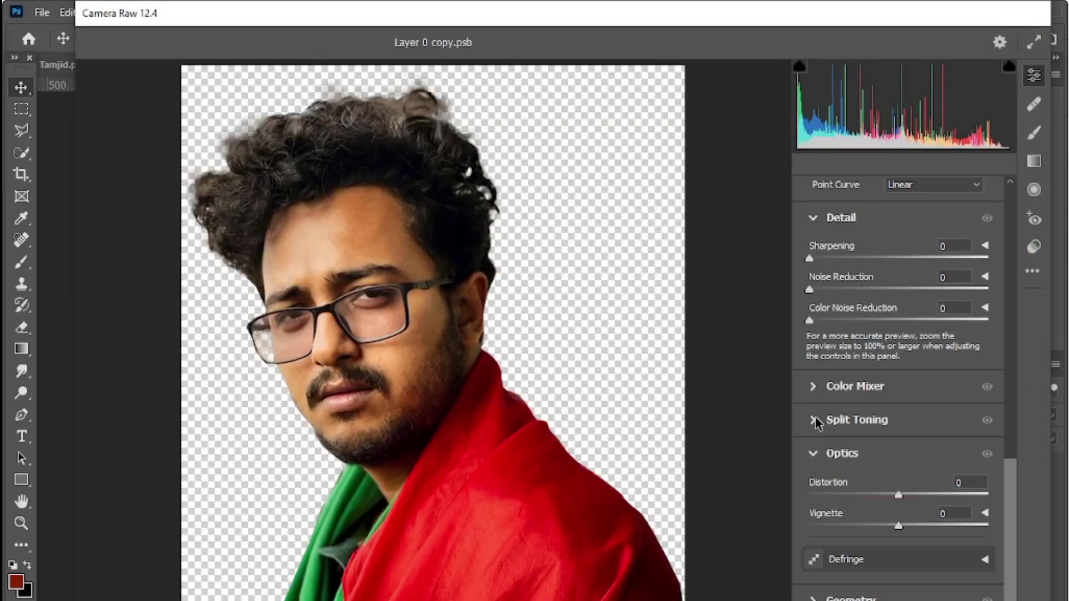
click(814, 455)
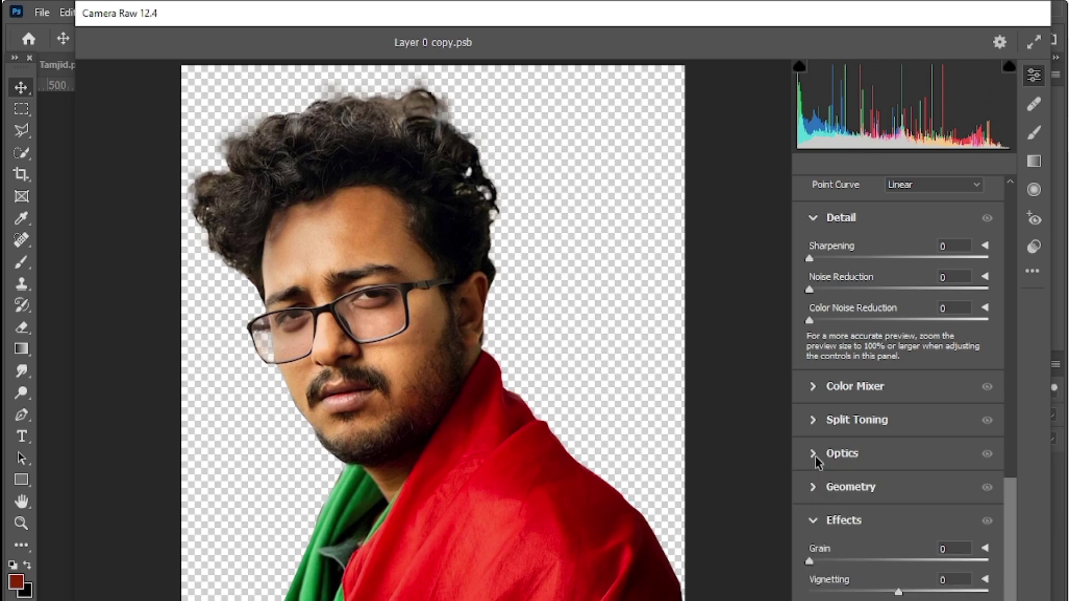
click(814, 520)
click(814, 554)
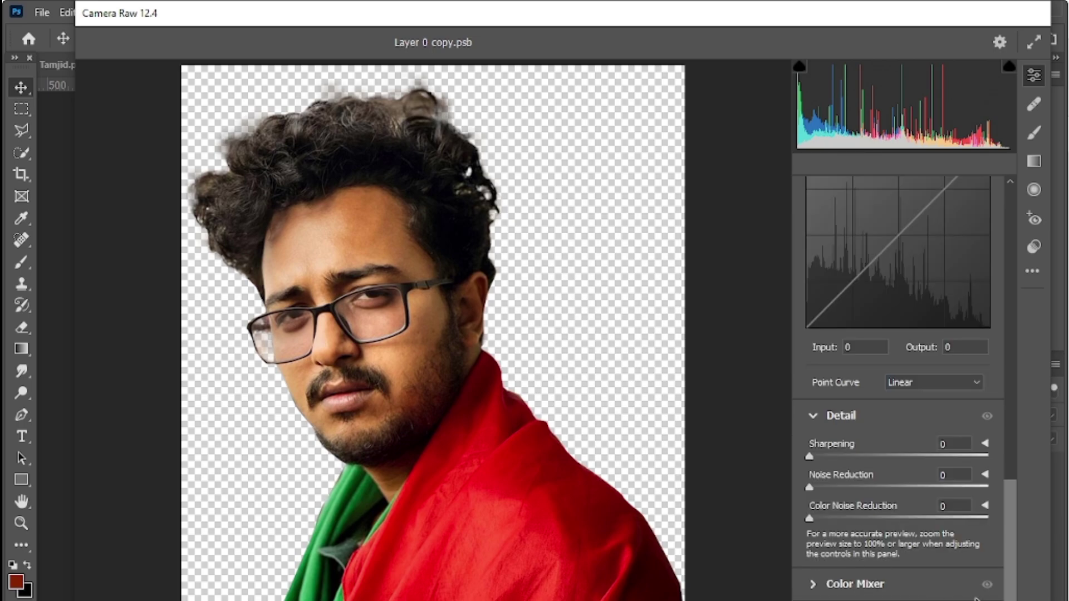
click(813, 419)
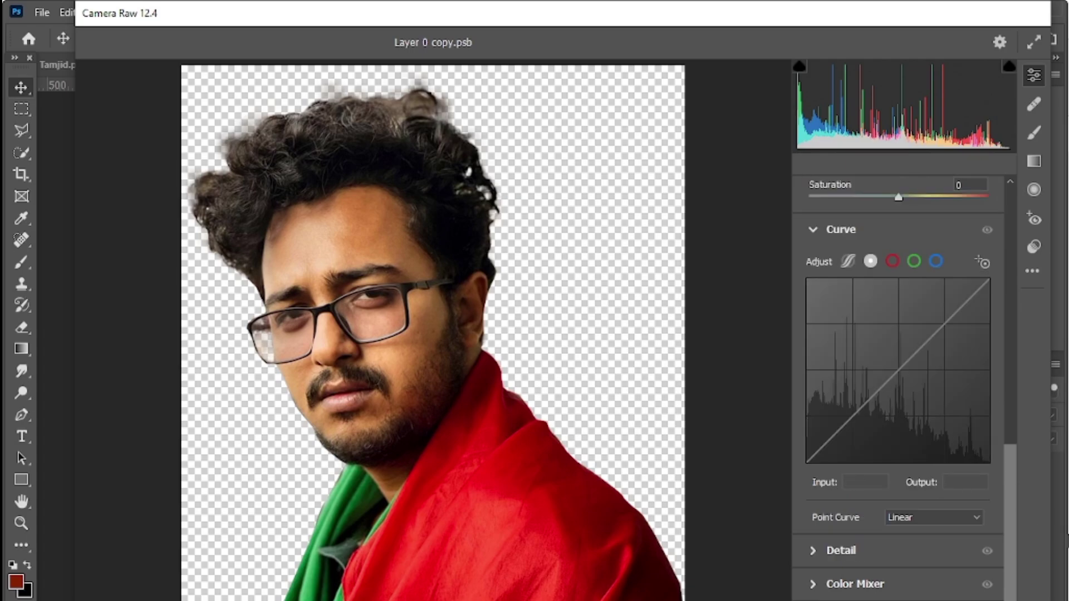
- Add a Tone Curve point and lift the midtones slightly
drag(1011, 526, 1009, 440)
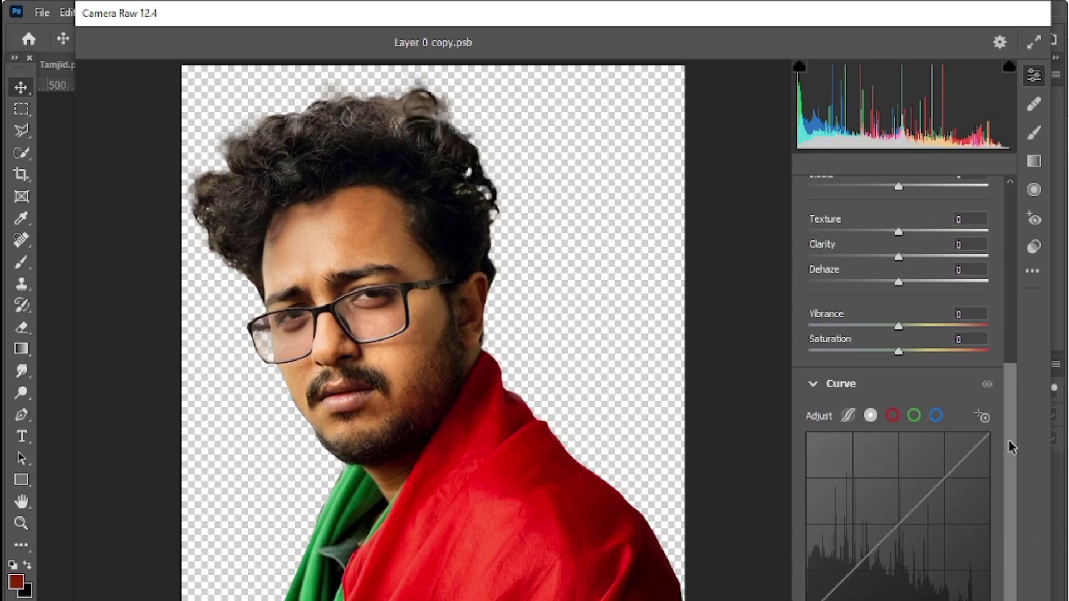
drag(896, 525, 894, 517)
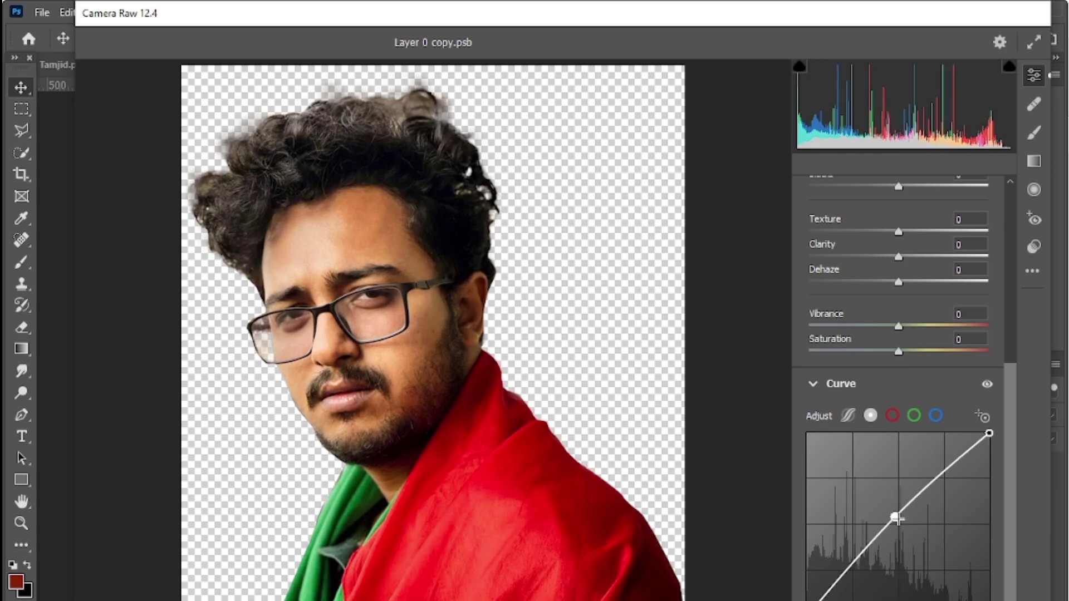
drag(1007, 525, 1004, 359)
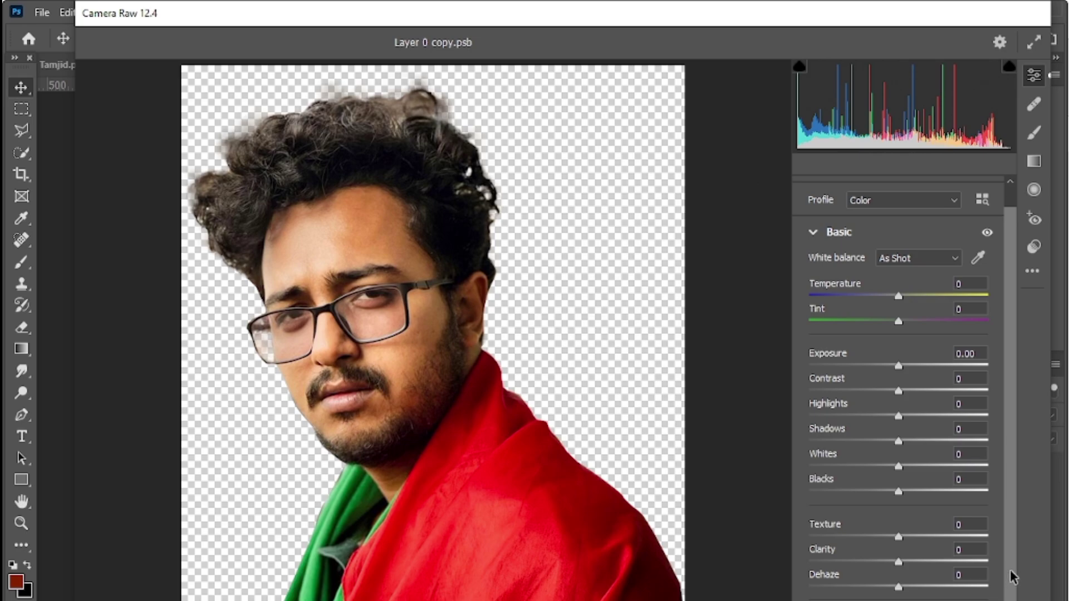
- Cool the colour temperature slightly to -12
scroll(1010, 557, up, 1)
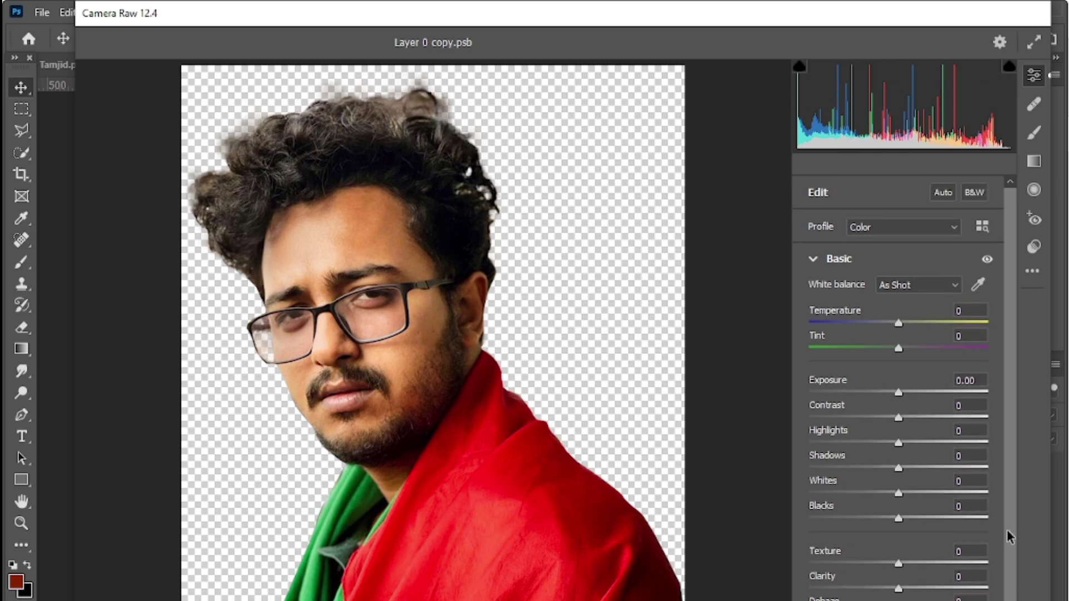
click(906, 323)
drag(906, 325, 886, 336)
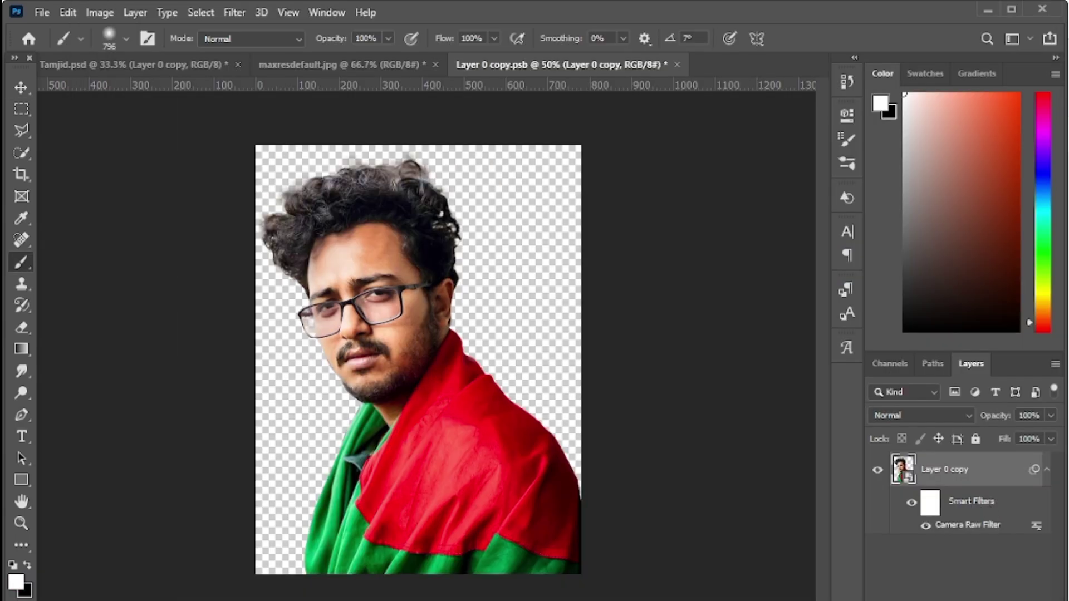
- Apply the Camera Raw edits, then add an upward-bowed Curves layer clipped to the portrait
click(941, 599)
click(964, 420)
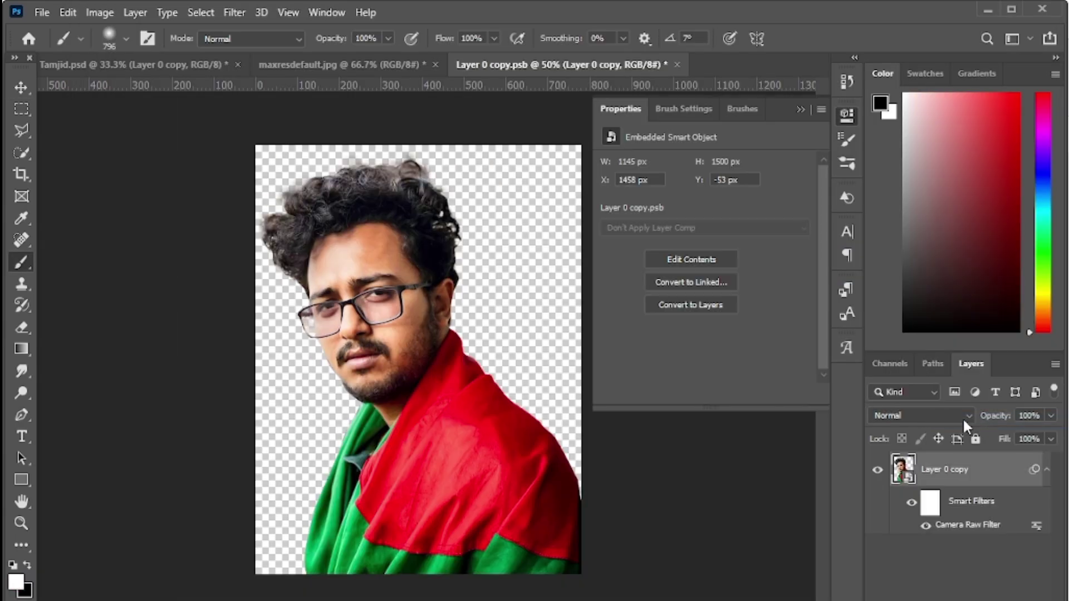
drag(718, 296, 727, 297)
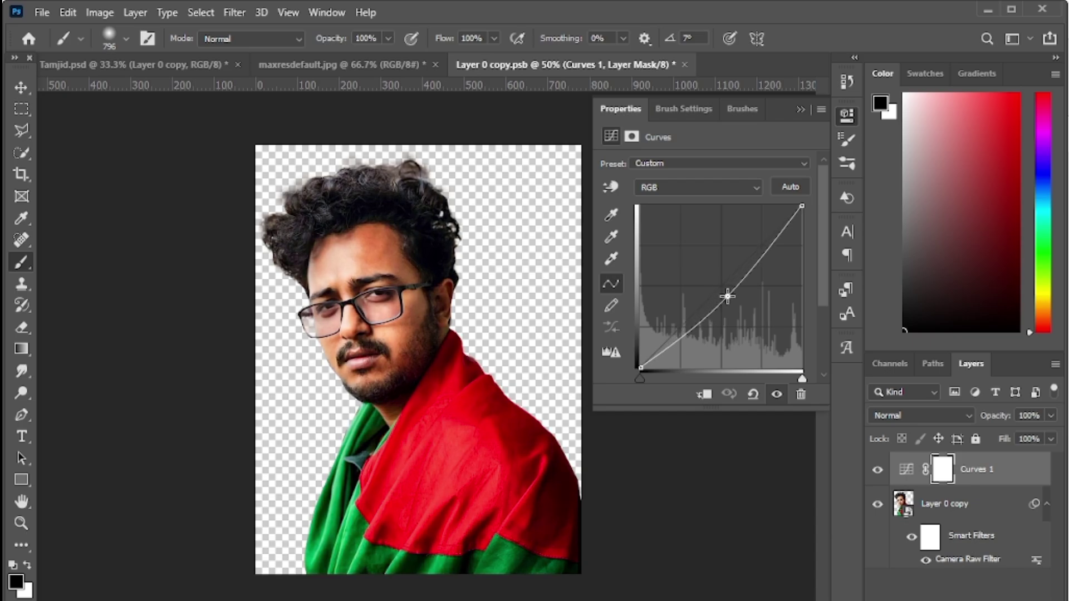
click(705, 395)
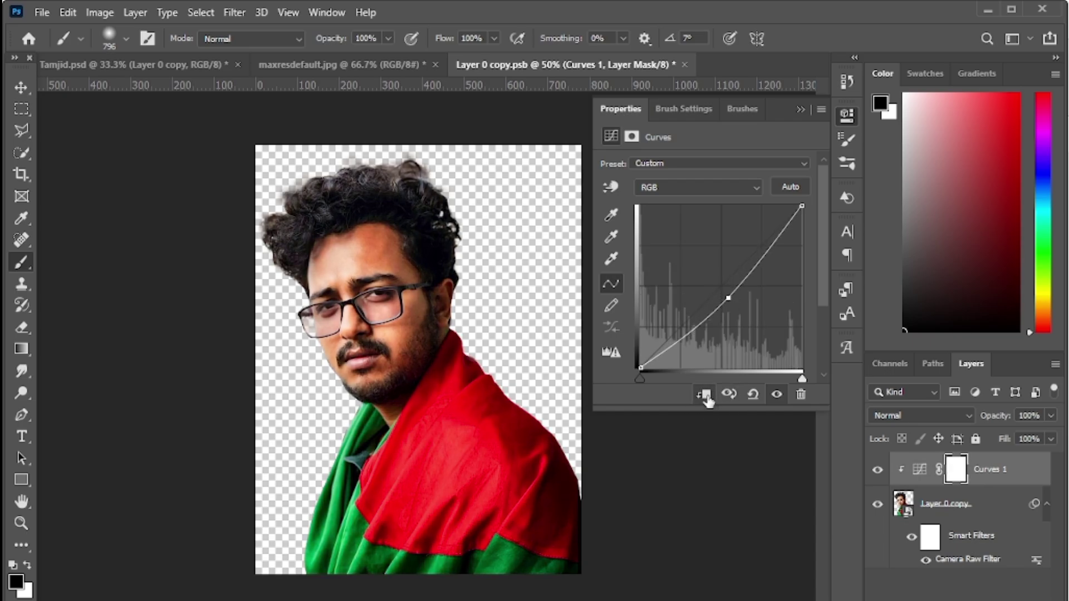
click(847, 113)
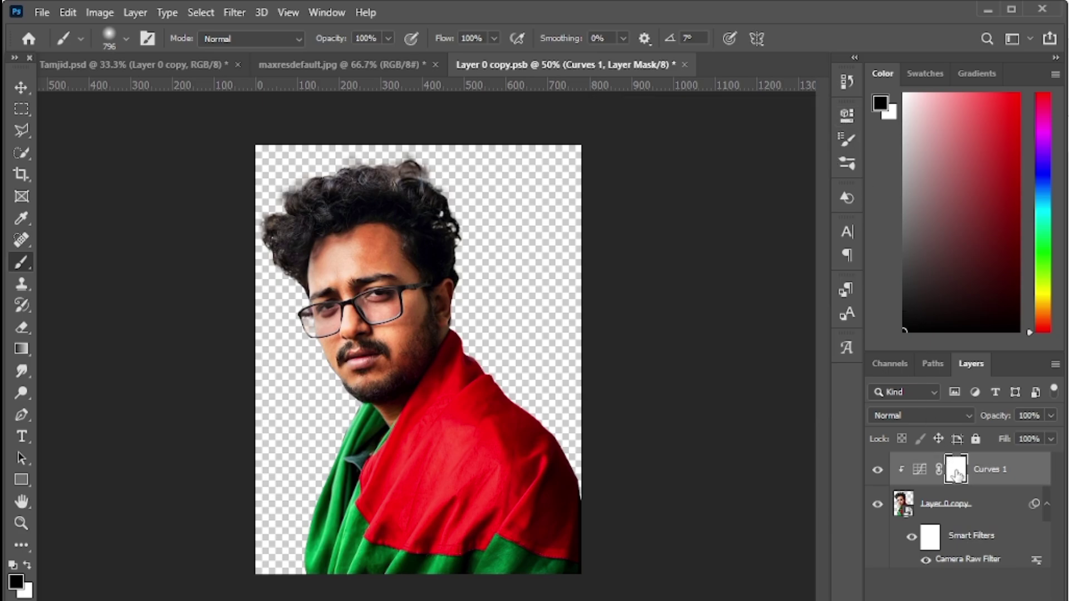
- Invert the Curves mask to black, size the brush to about 292 px, and switch to white
key(ctrl+i)
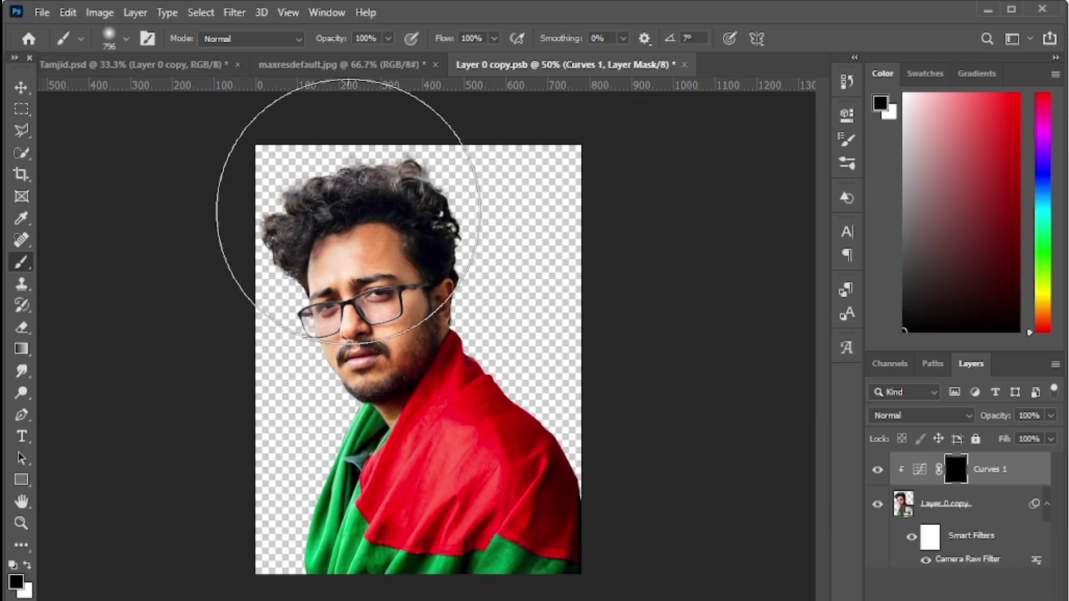
drag(349, 214, 214, 231)
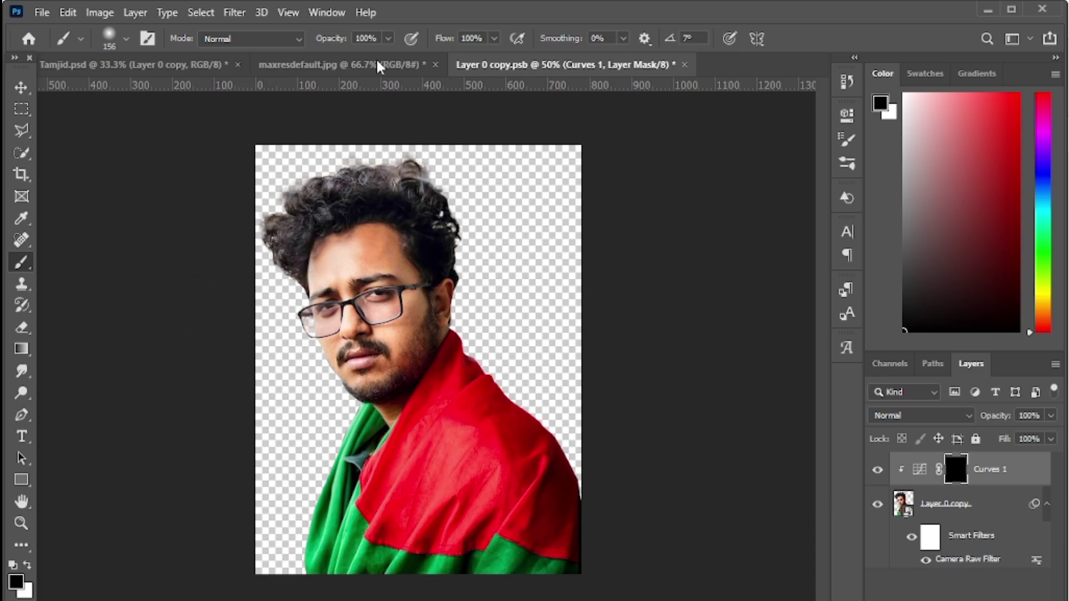
key(x)
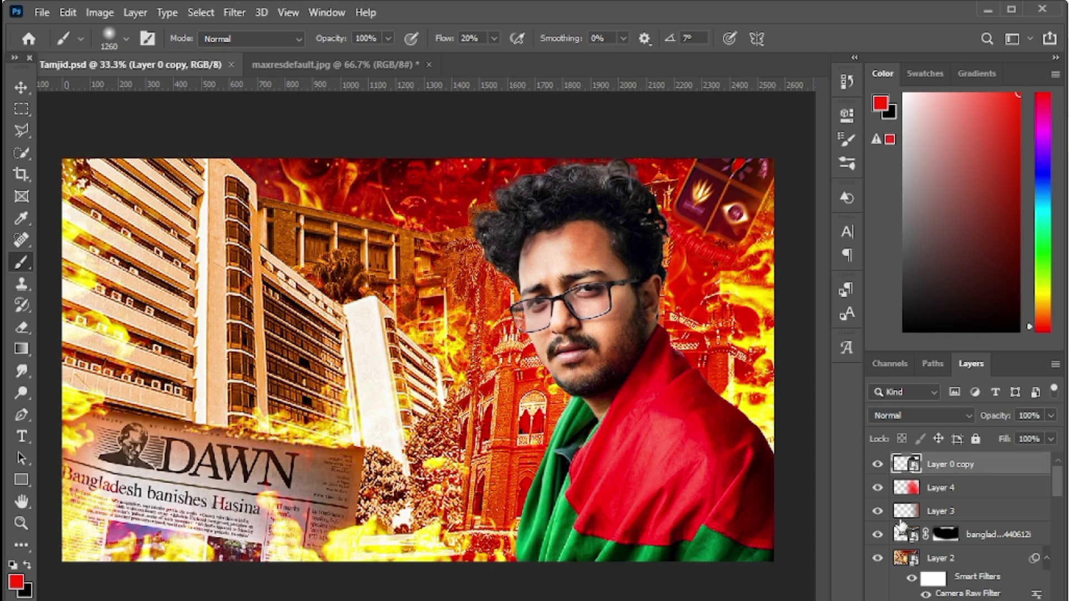
- Add a new Layer 5 and clip it to the man's layer
key(ctrl+shift+alt+e)
right_click(994, 467)
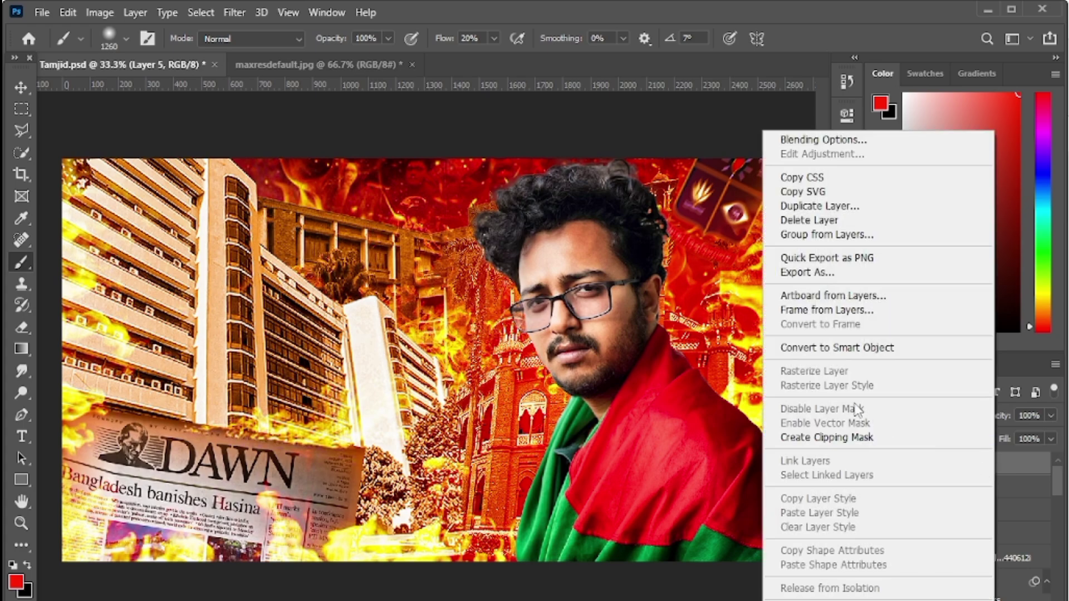
click(830, 437)
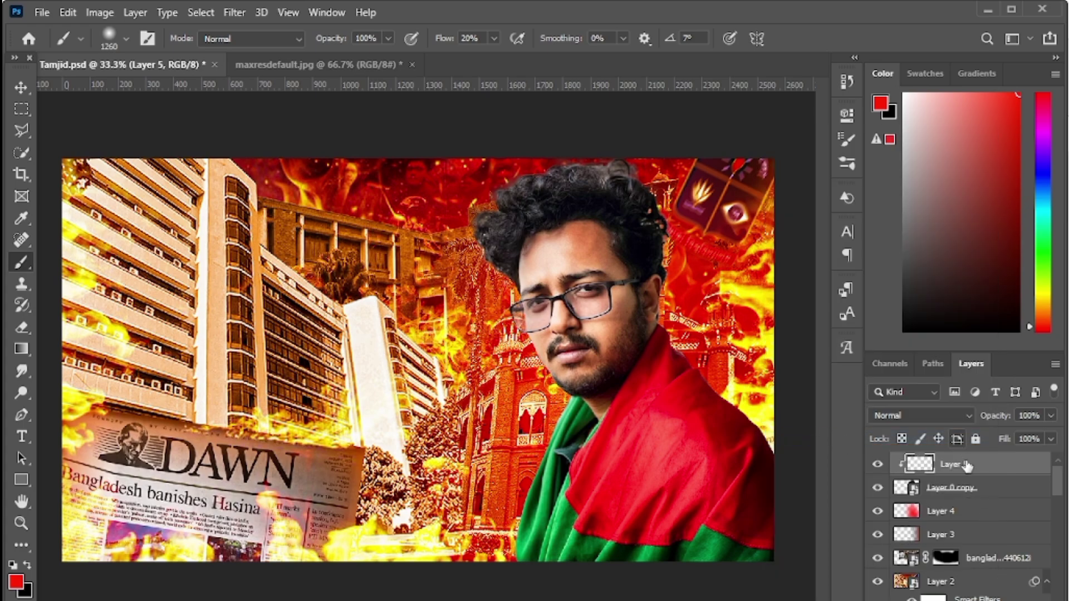
- Paint a faint pure-yellow glow around the jaw, neck and hair with a 288 px brush
drag(715, 454, 609, 512)
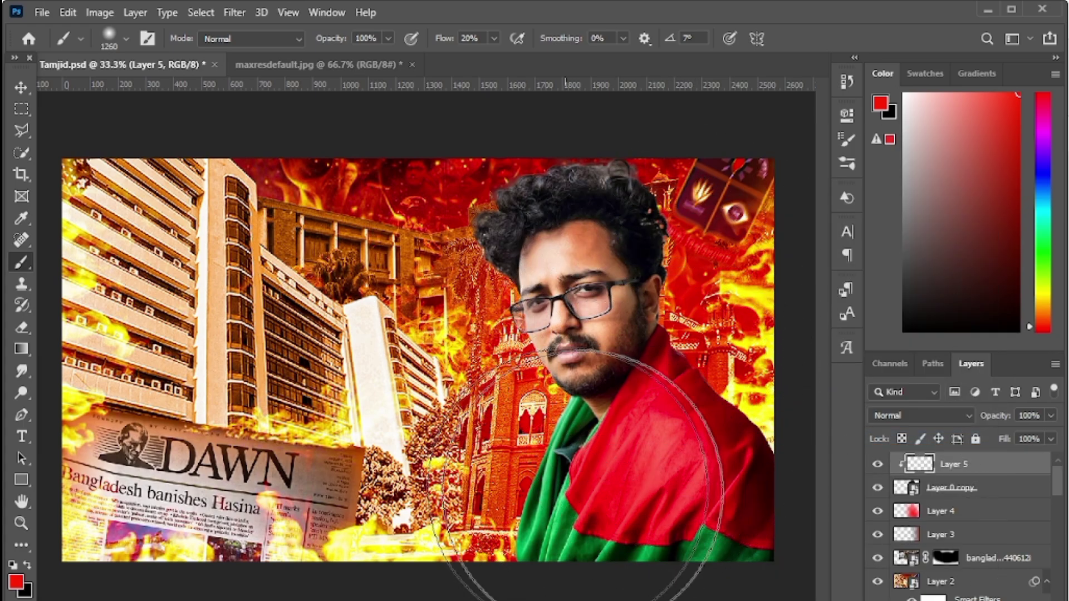
drag(707, 451, 559, 462)
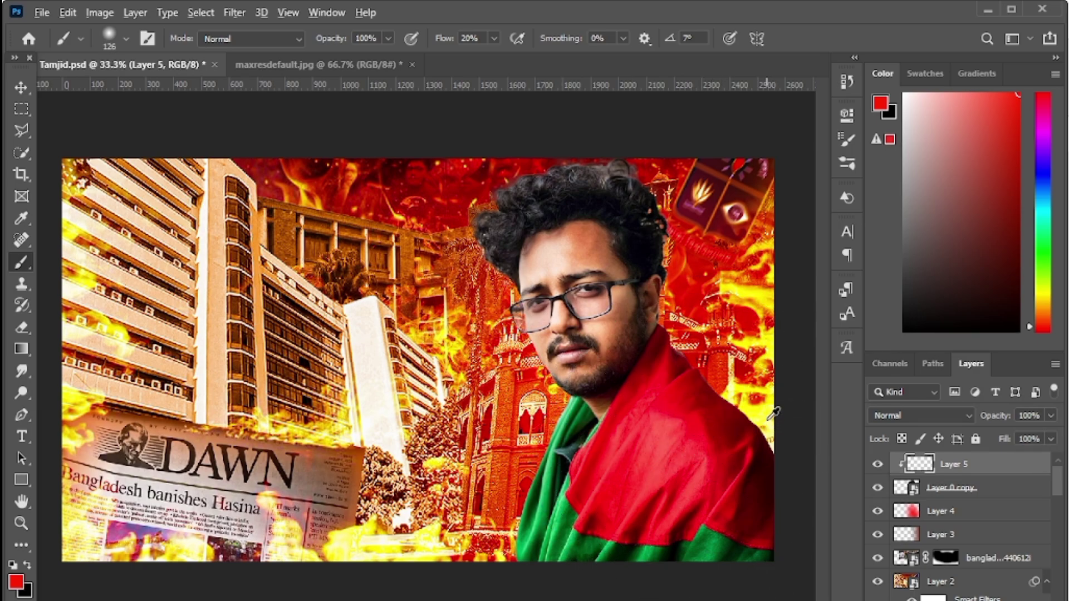
alt+click(766, 413)
click(1018, 95)
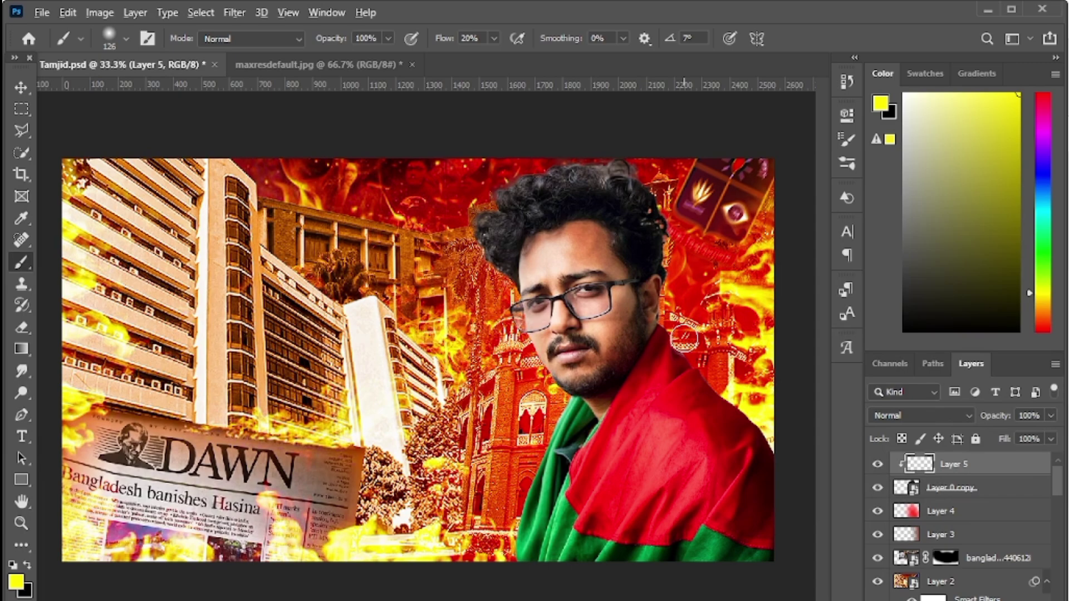
mouse_move(684, 338)
mouse_down()
mouse_move(706, 336)
mouse_move(730, 373)
mouse_move(768, 389)
mouse_move(796, 445)
mouse_move(787, 405)
mouse_move(794, 423)
mouse_move(721, 368)
mouse_move(691, 295)
mouse_move(693, 305)
mouse_move(689, 240)
mouse_move(693, 249)
mouse_up()
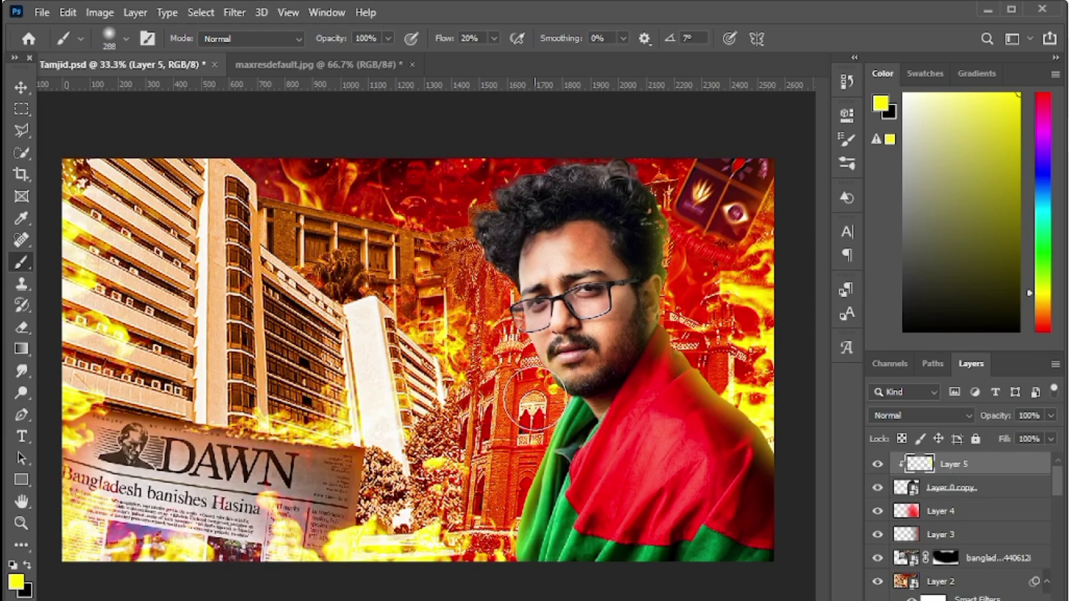
mouse_move(531, 397)
mouse_down()
mouse_move(509, 370)
mouse_move(548, 412)
mouse_move(524, 401)
mouse_move(496, 334)
mouse_move(500, 289)
mouse_move(430, 195)
mouse_up()
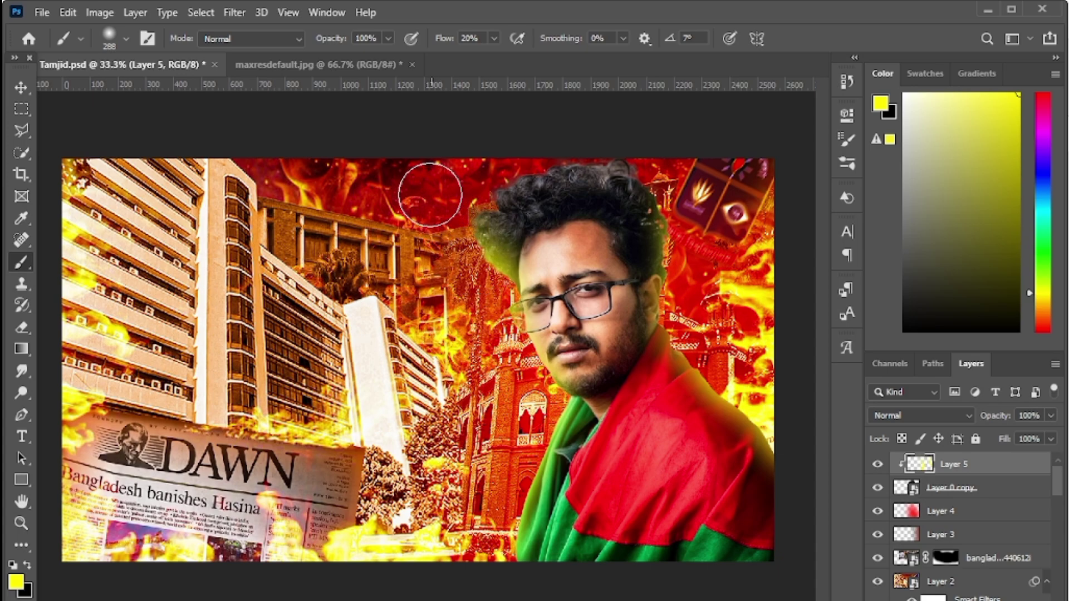
- Set Layer 5's blend mode to Color Dodge and compare the tint on and off
click(949, 415)
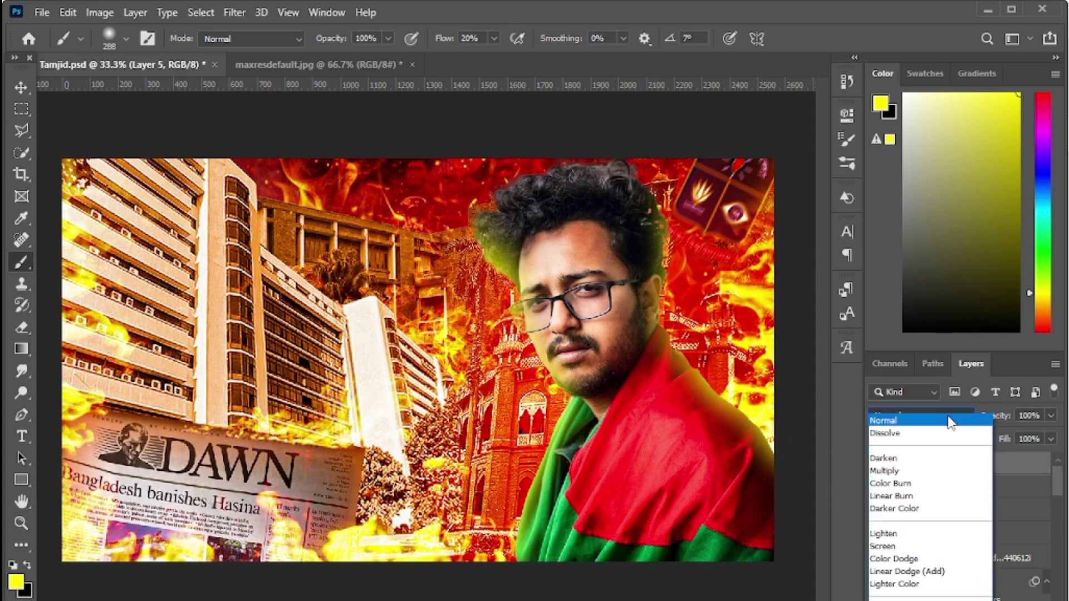
click(886, 559)
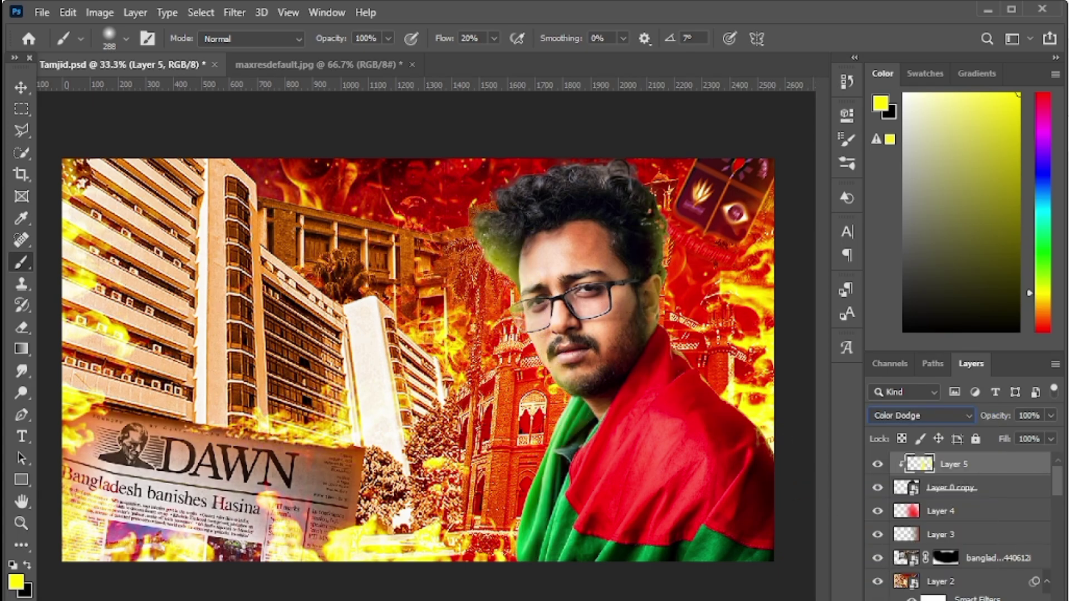
click(878, 464)
click(877, 464)
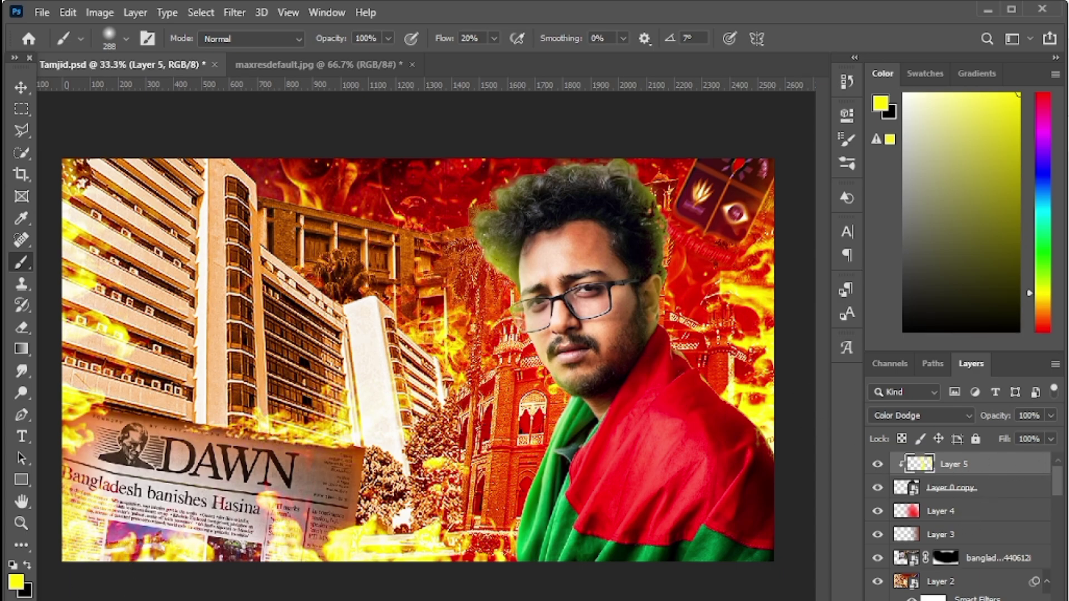
- Add a layer mask and paint black over the hair, cheek and glasses
click(953, 600)
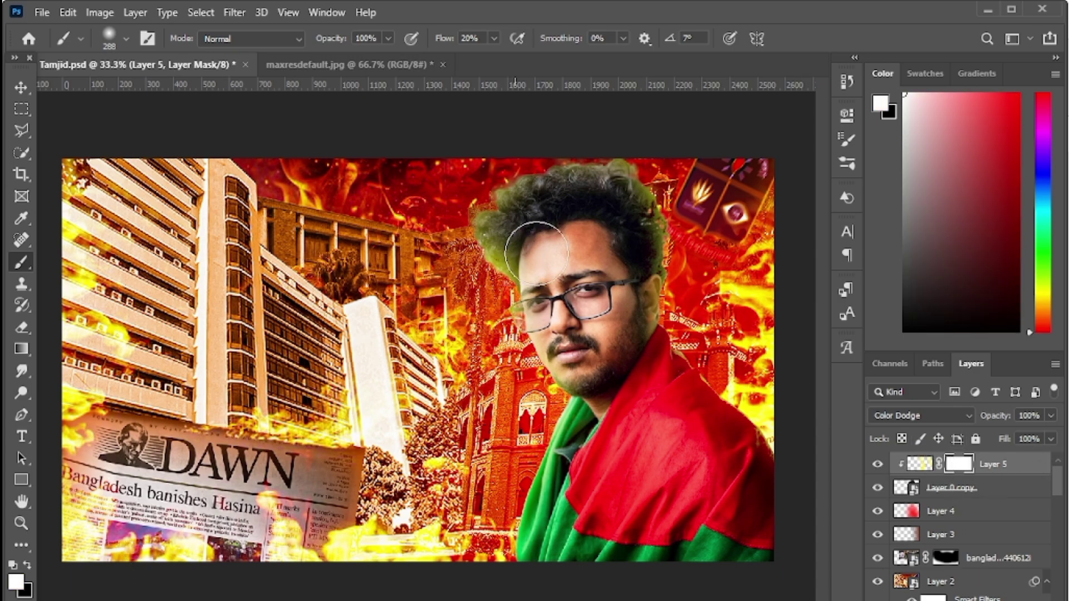
key(x)
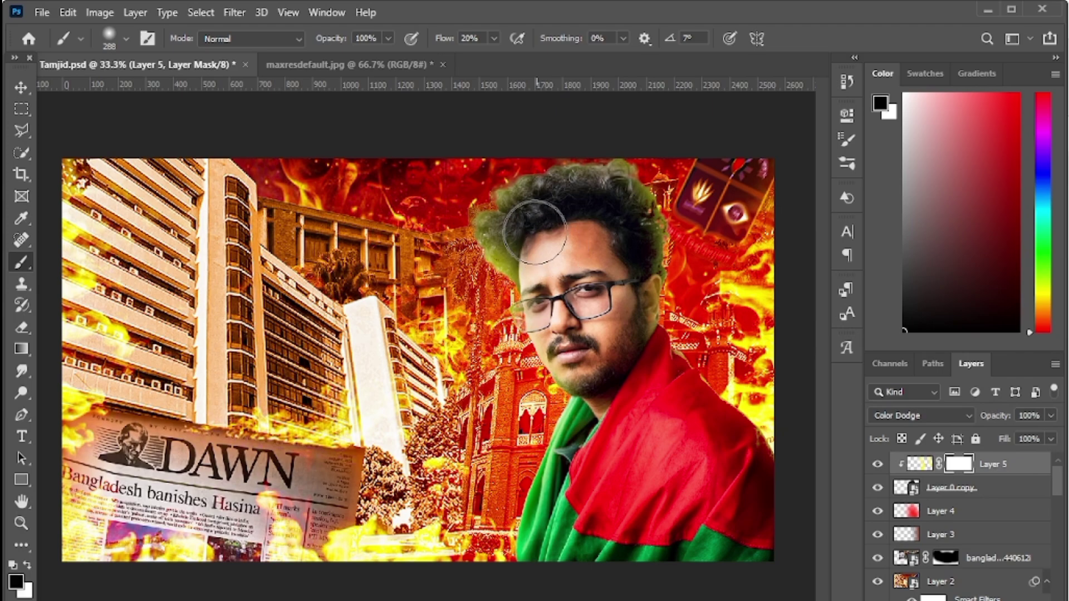
mouse_move(509, 249)
mouse_down()
mouse_move(544, 186)
mouse_move(513, 245)
mouse_move(520, 255)
mouse_move(592, 178)
mouse_move(613, 186)
mouse_up()
mouse_move(619, 319)
mouse_down()
mouse_move(616, 359)
mouse_move(628, 317)
mouse_move(538, 301)
mouse_move(605, 371)
mouse_move(673, 496)
mouse_move(622, 478)
mouse_move(580, 490)
mouse_move(556, 568)
mouse_move(633, 432)
mouse_move(608, 310)
mouse_move(613, 261)
mouse_up()
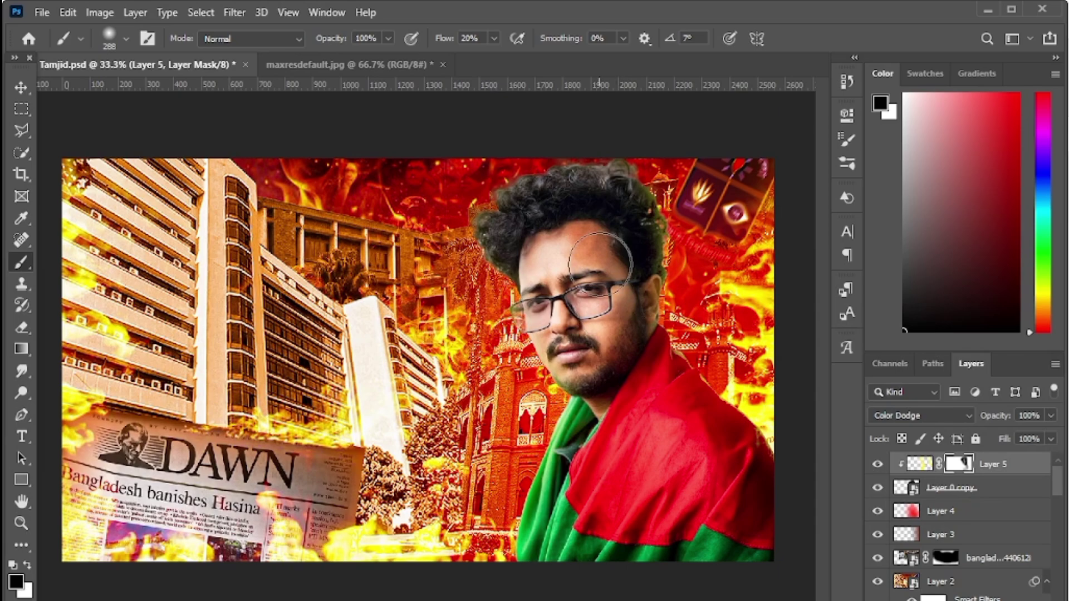
- Blend Layer 5 in Linear Dodge (Add), convert it to a smart object, and save Tamjid.psd
click(939, 422)
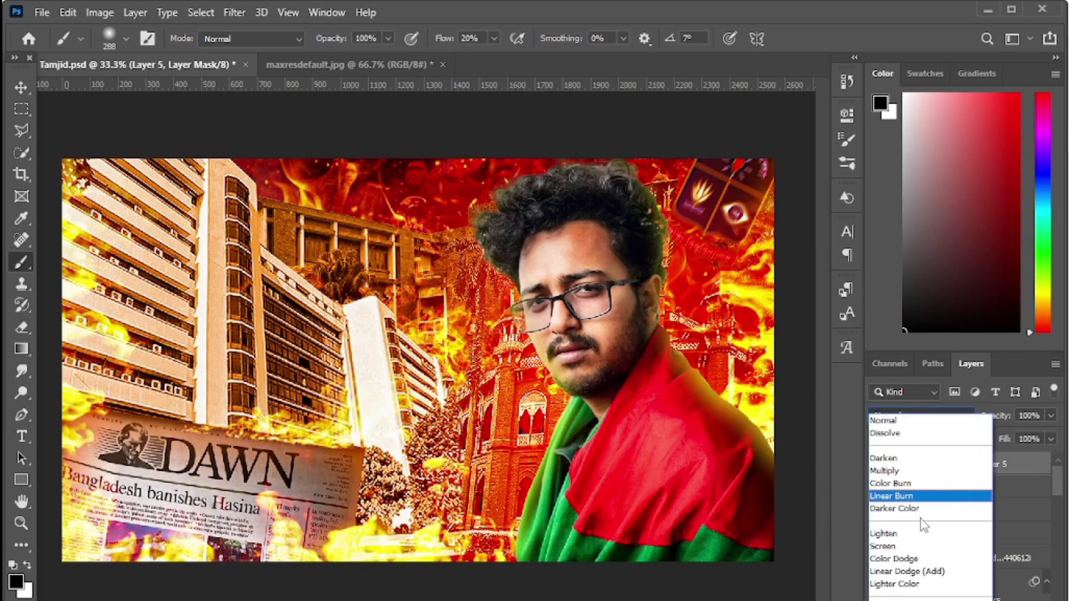
click(913, 570)
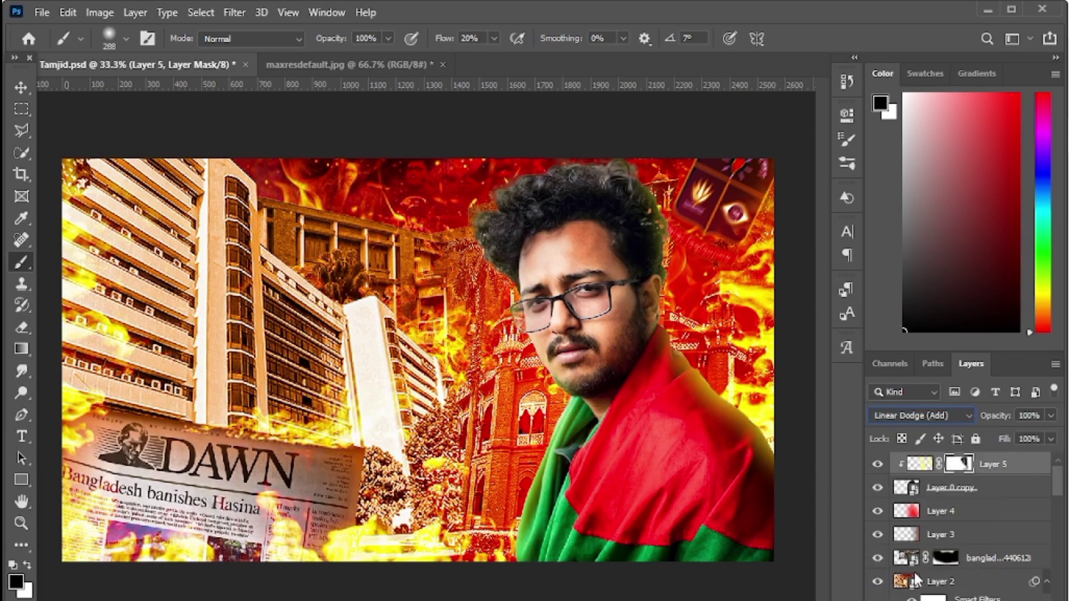
right_click(1002, 466)
click(887, 352)
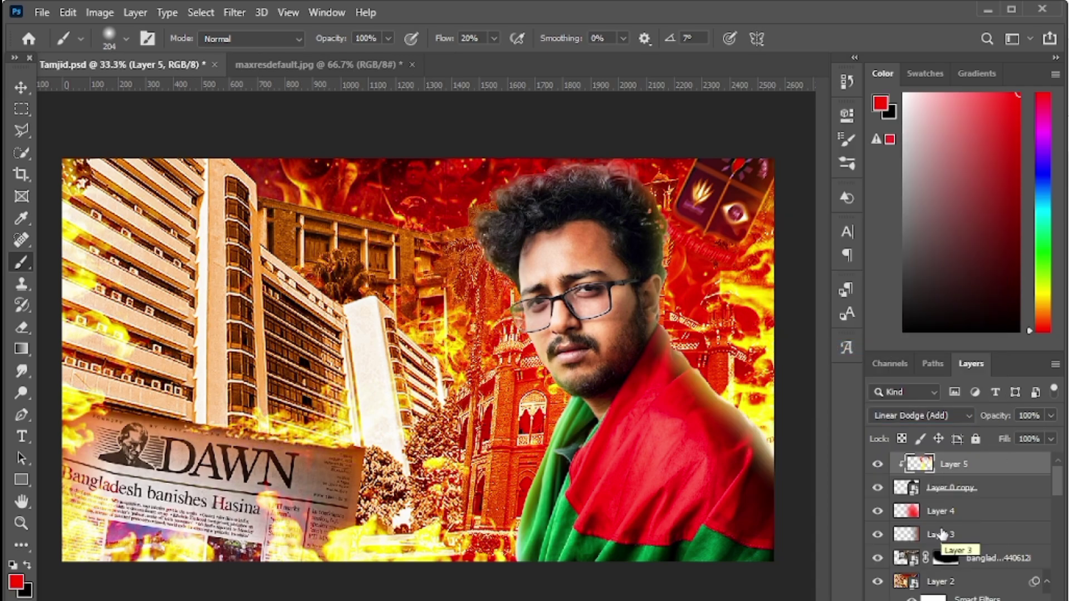
key(ctrl+s)
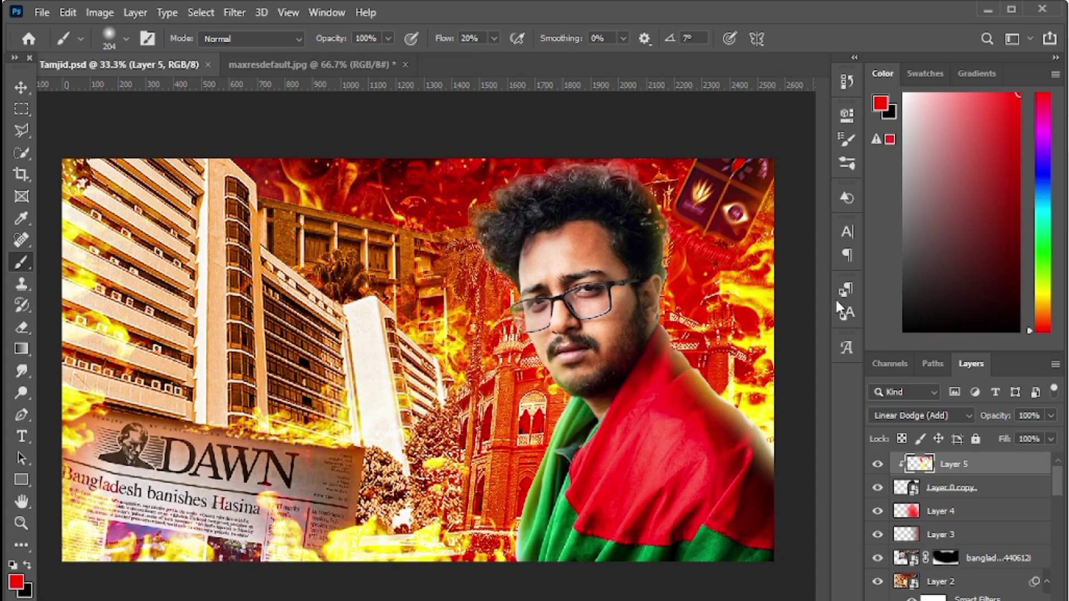
- In maxresdefault.jpg, change the আমার দেশে text colour to white (ffffff)
click(313, 65)
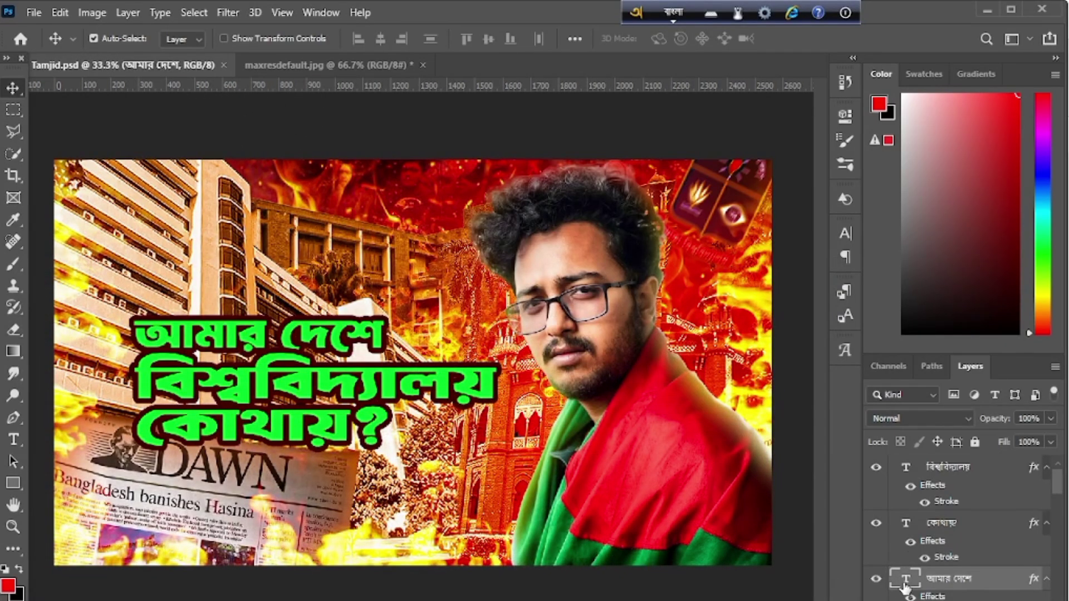
double_click(905, 584)
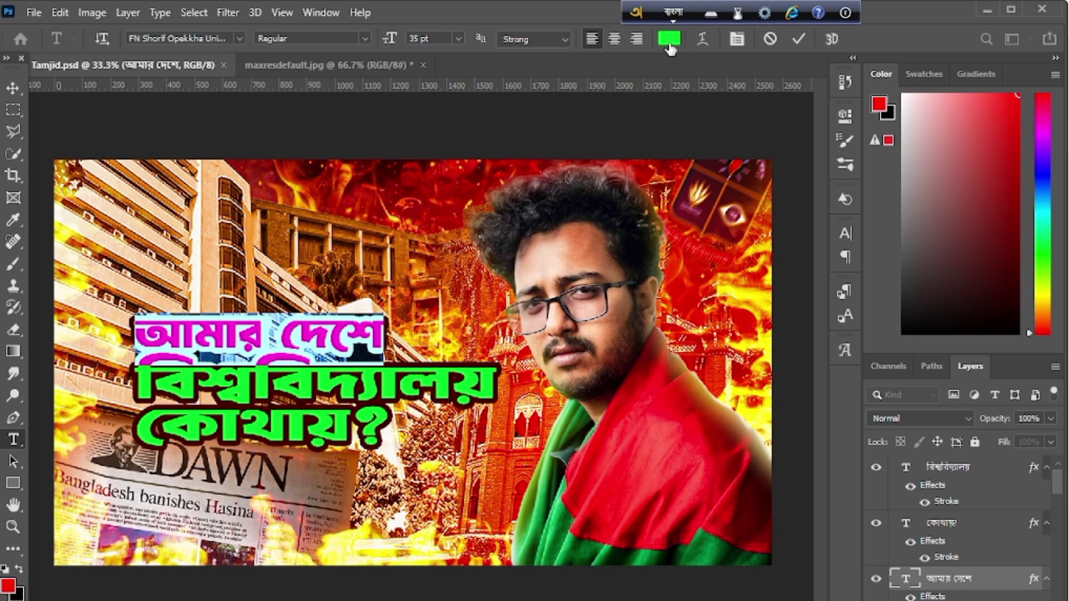
click(669, 38)
text(ffffff)
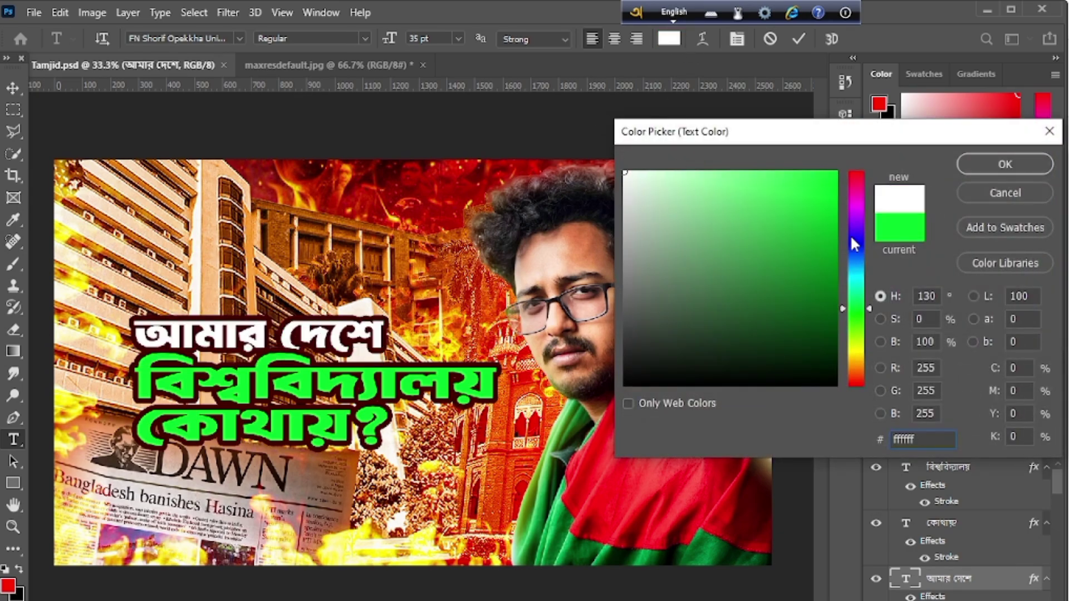
click(1005, 163)
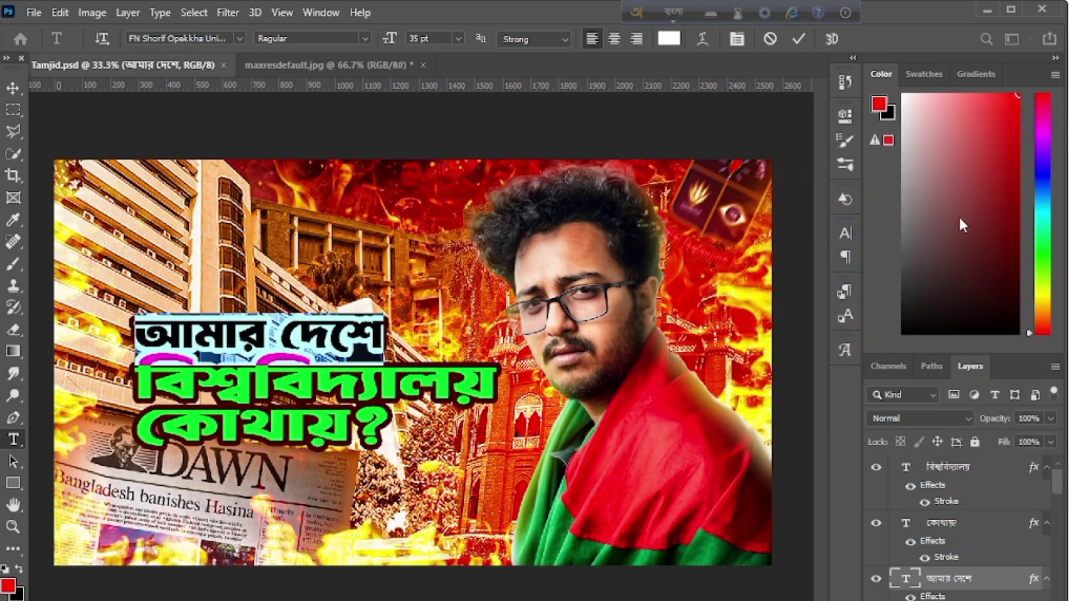
click(799, 34)
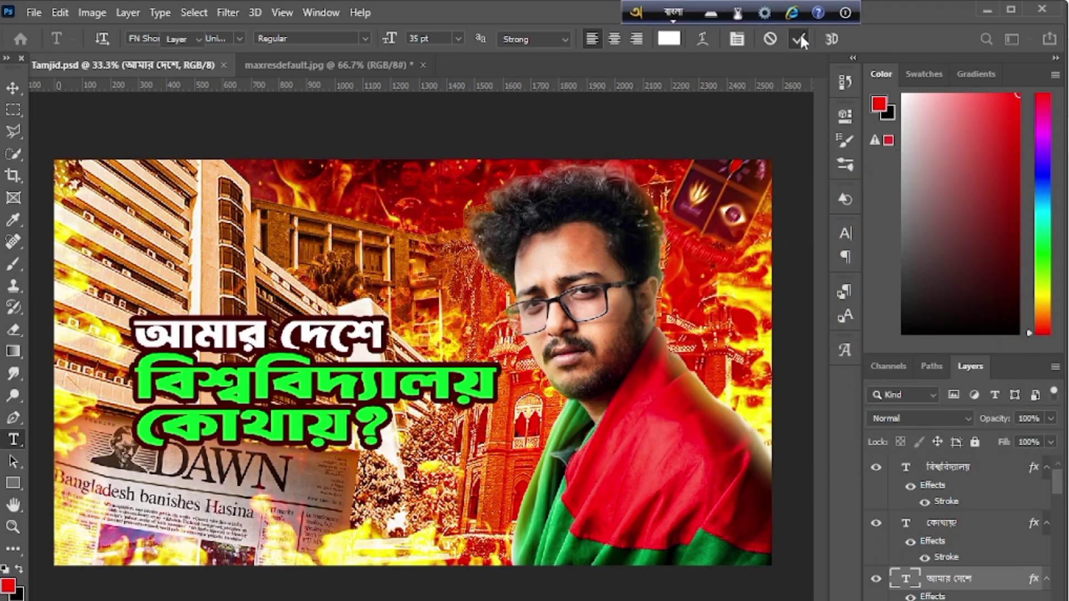
key(v)
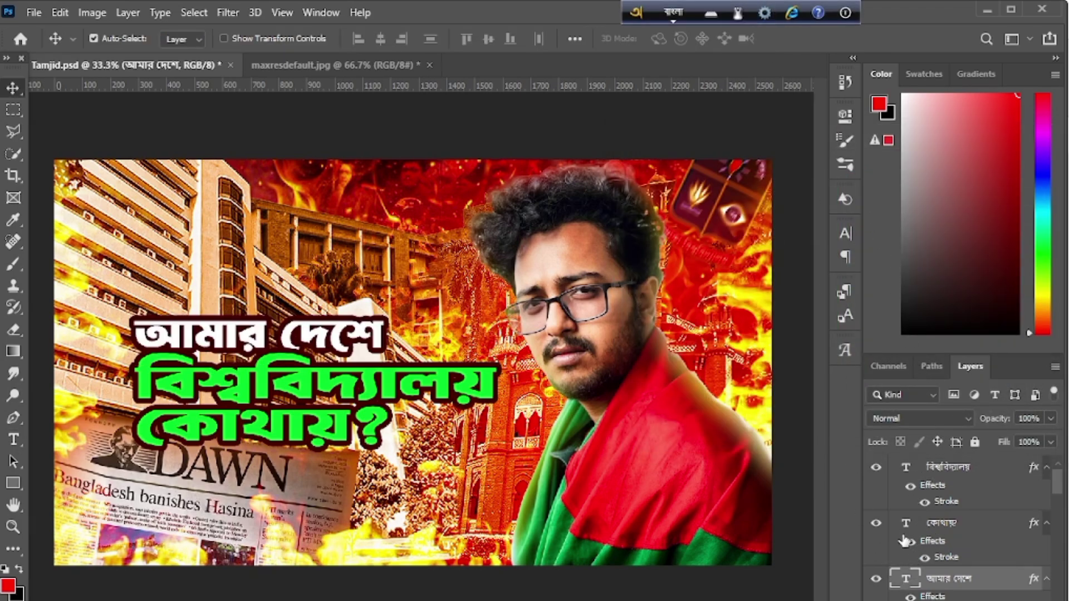
- Change the কোথায়? text colour to white (ffffff)
double_click(908, 528)
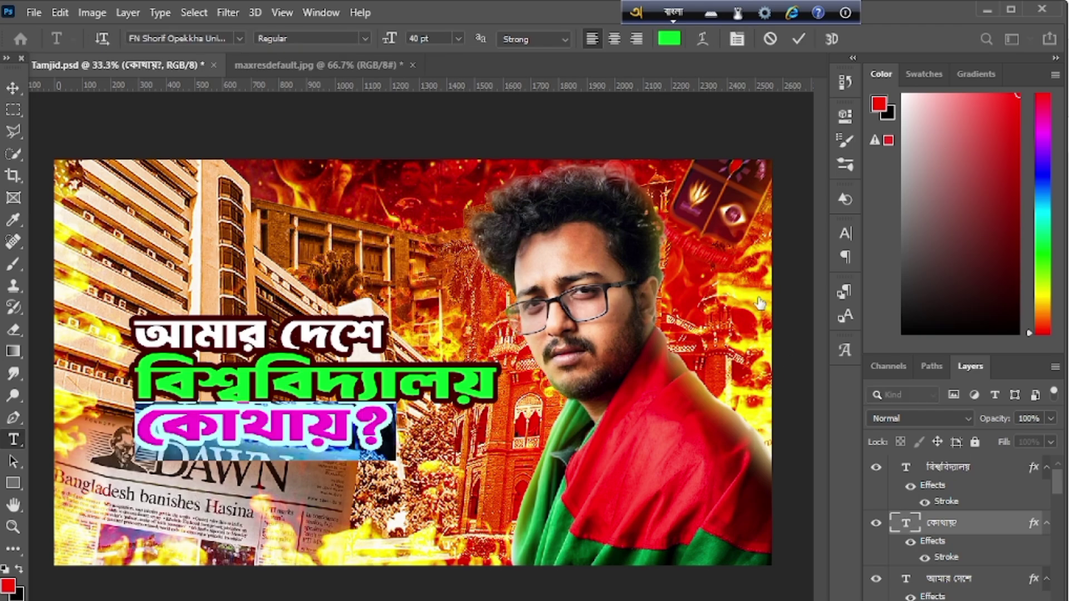
click(669, 38)
text(ffffff)
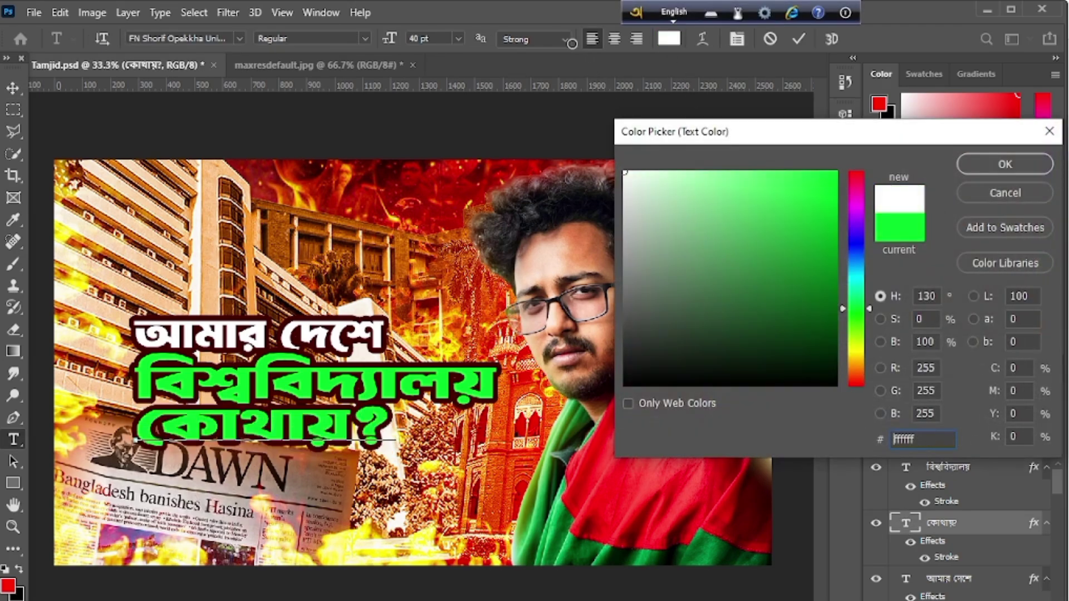
click(1004, 164)
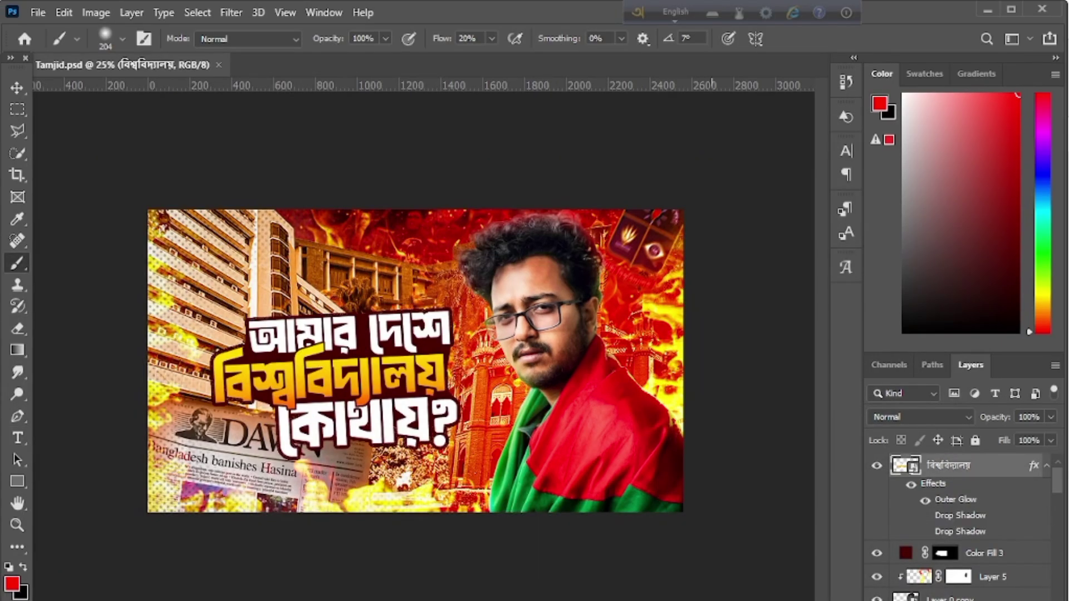
key(ctrl+plus)
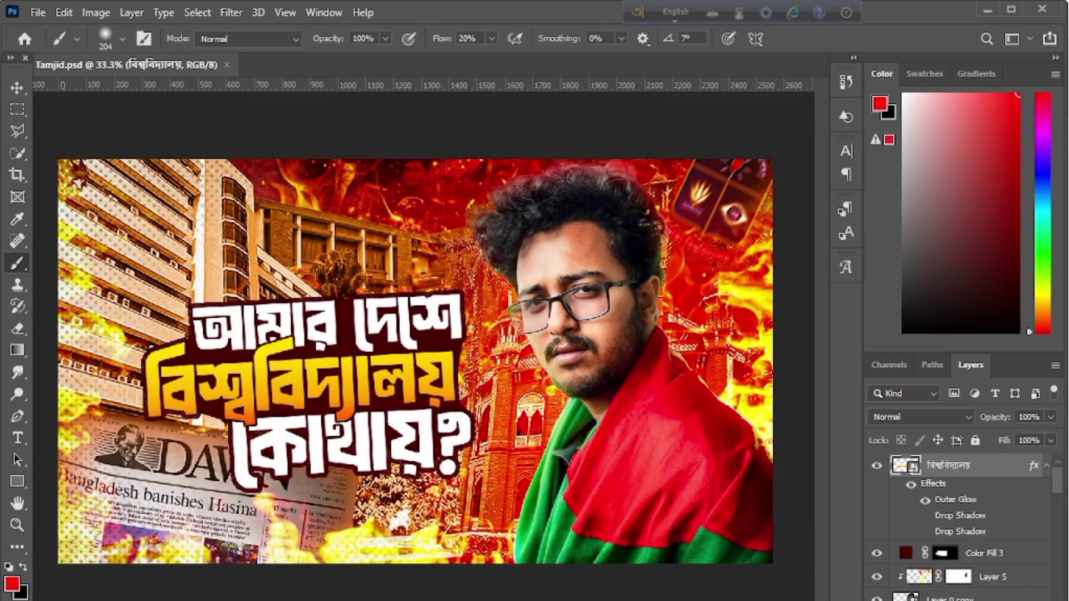
key(ctrl+minus)
key(ctrl+plus)
key(ctrl+minus)
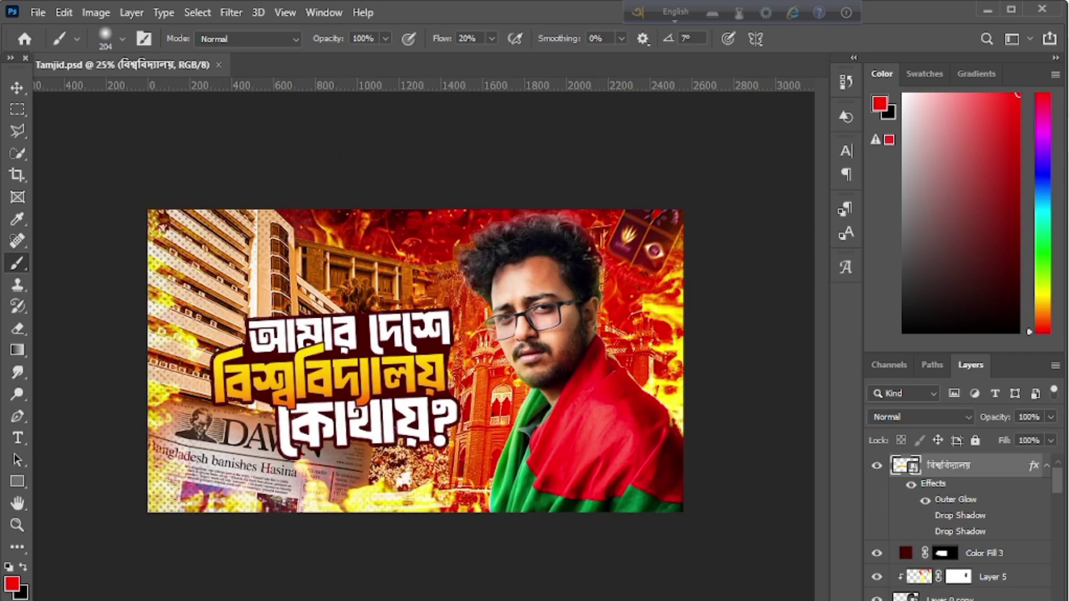
key(ctrl+plus)
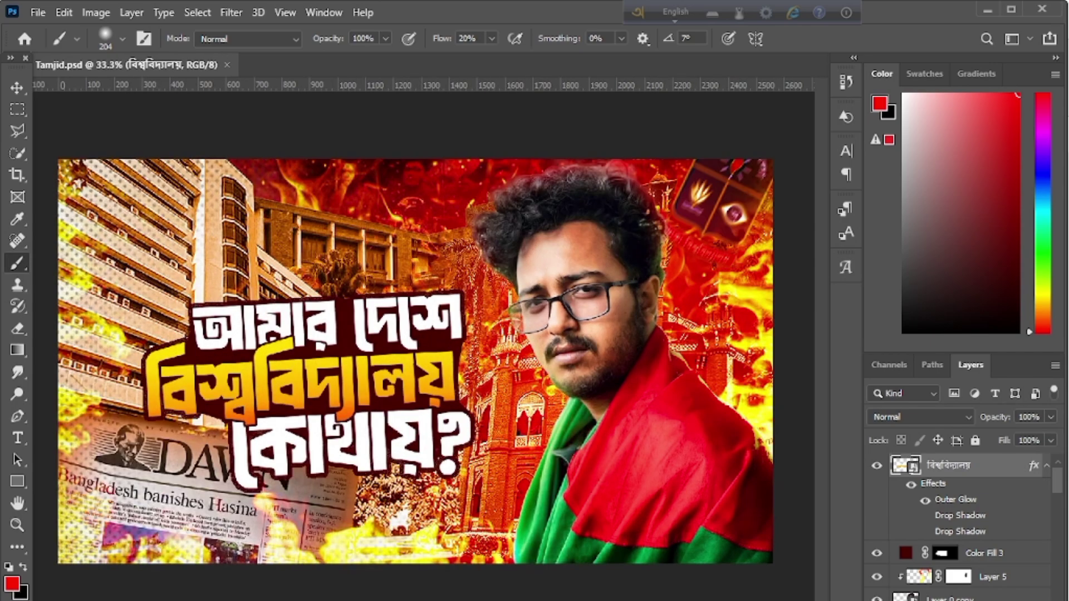
key(ctrl+minus)
key(ctrl+minus)
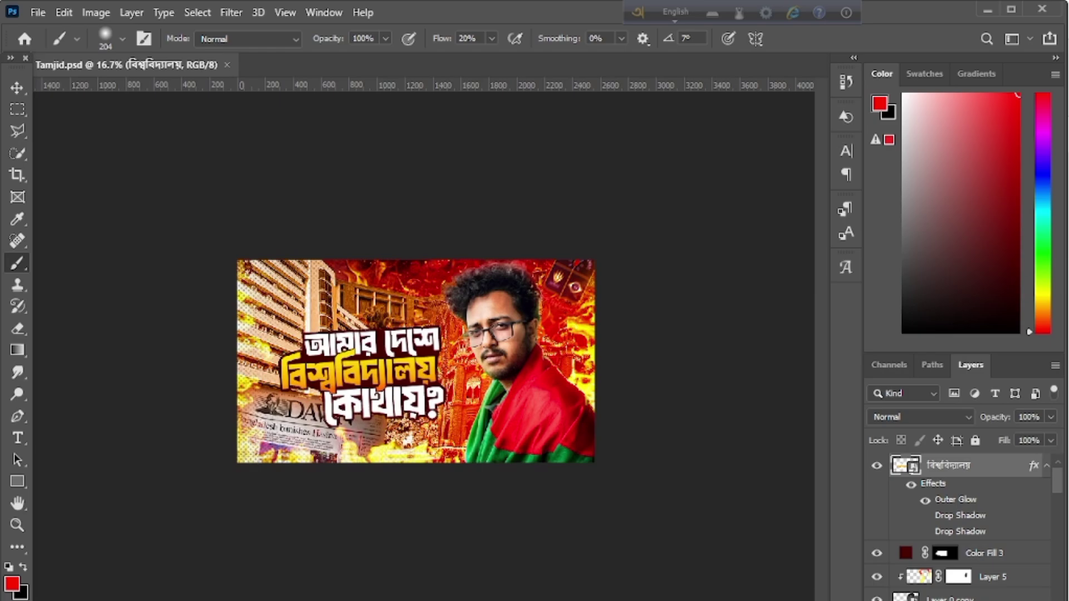
key(ctrl+plus)
key(ctrl+plus)
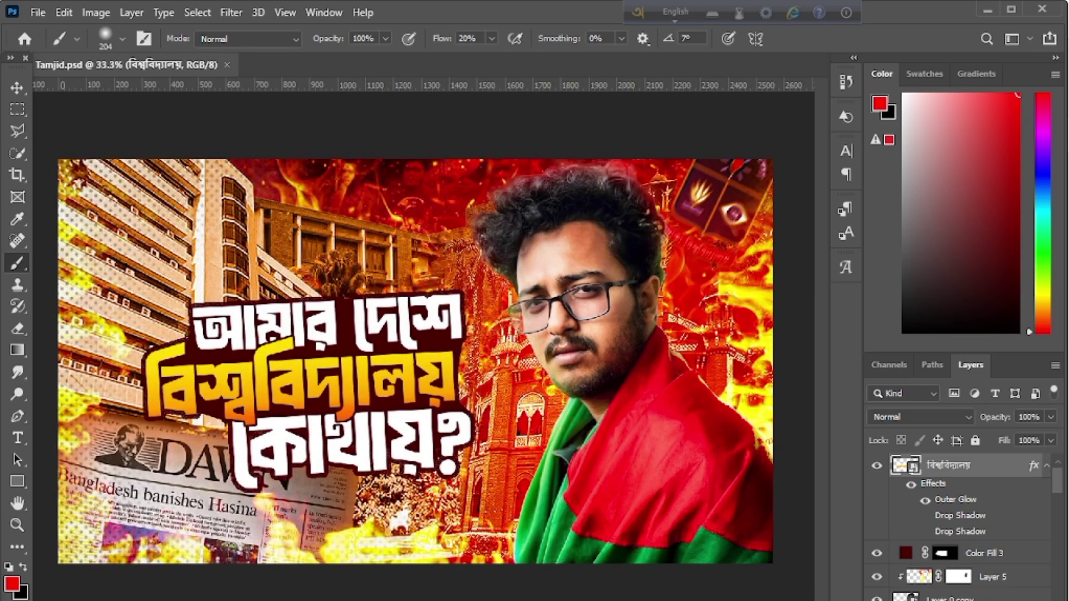
key(ctrl+minus)
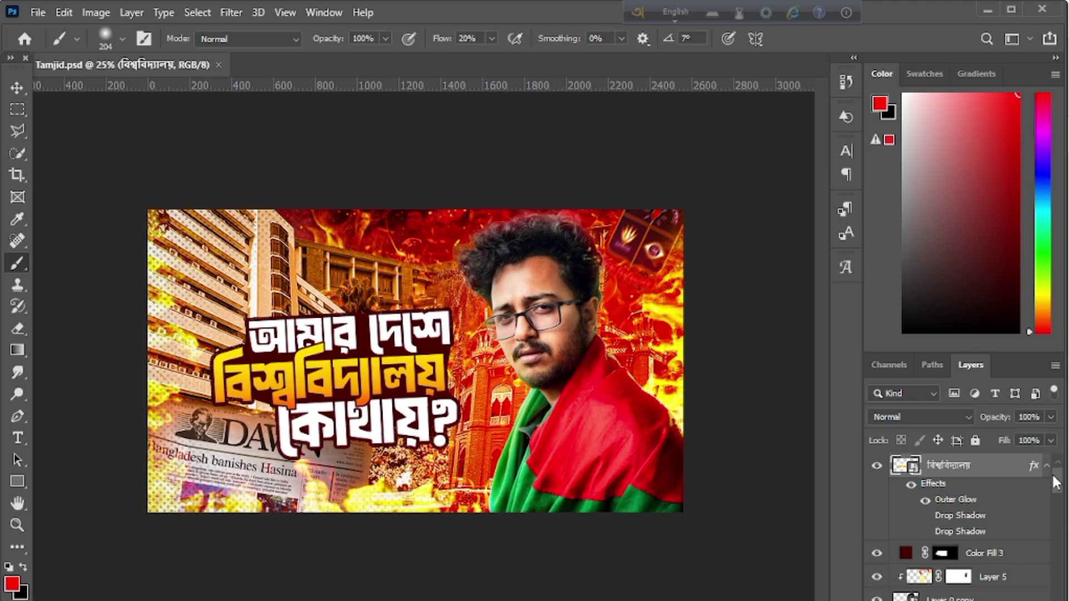
drag(1057, 485, 1058, 502)
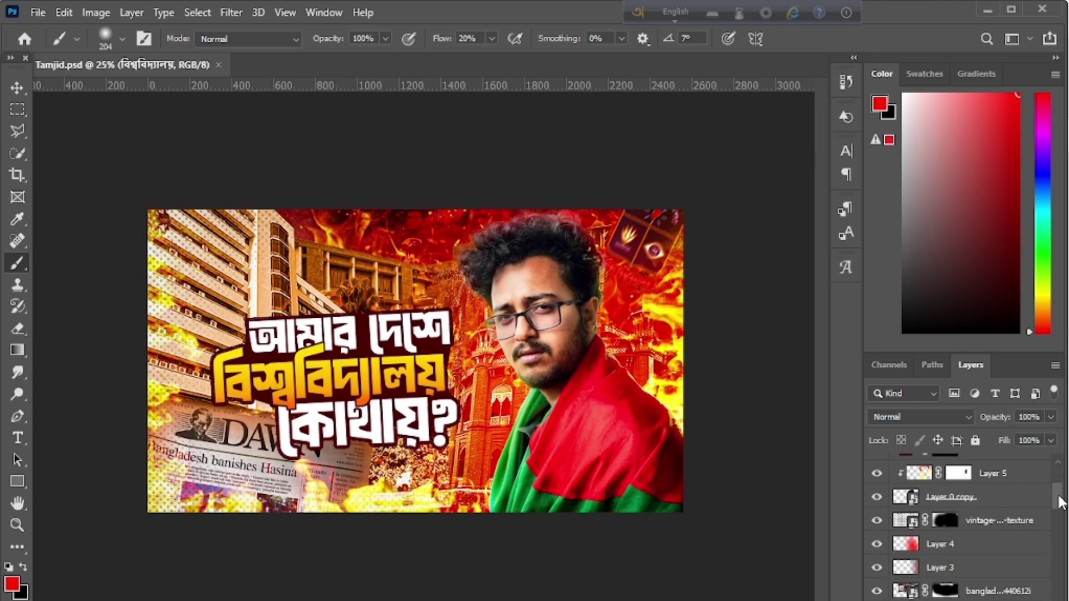
click(877, 521)
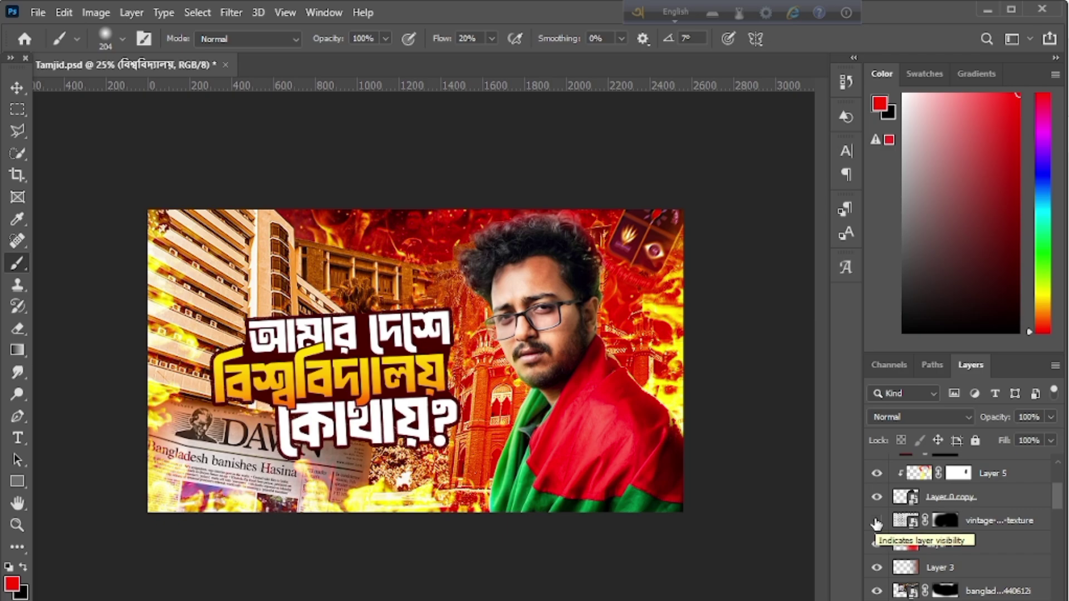
click(877, 521)
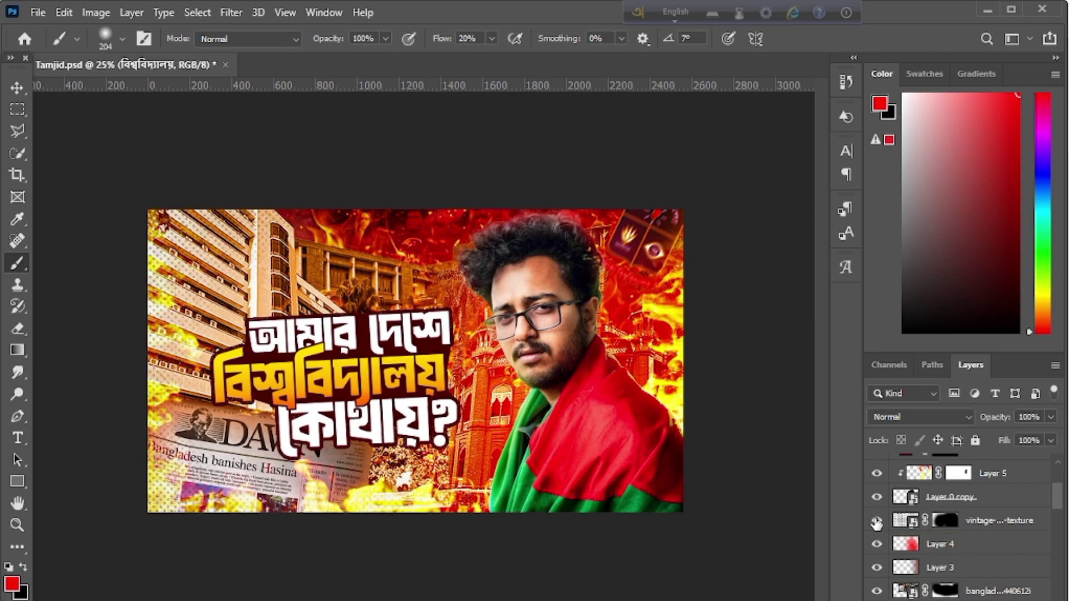